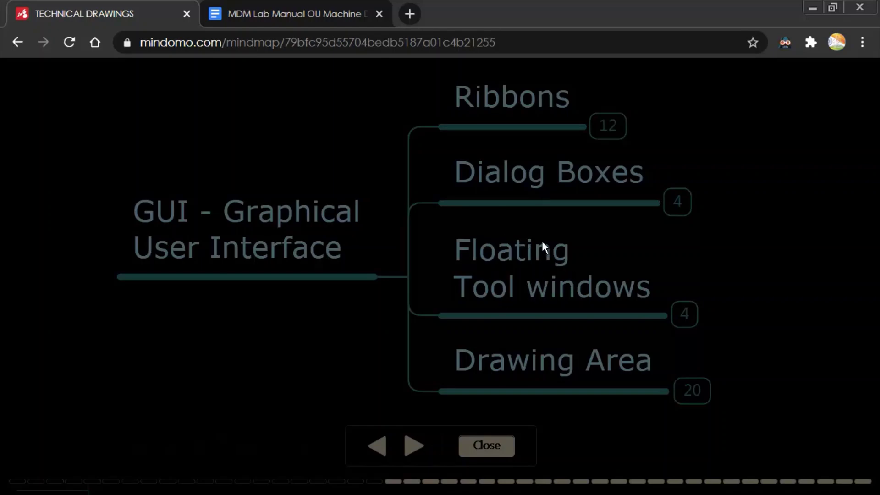
Advance the mind map presentation through the Graphical User Interface topics to the Dialog Boxes branch.
key("Right")
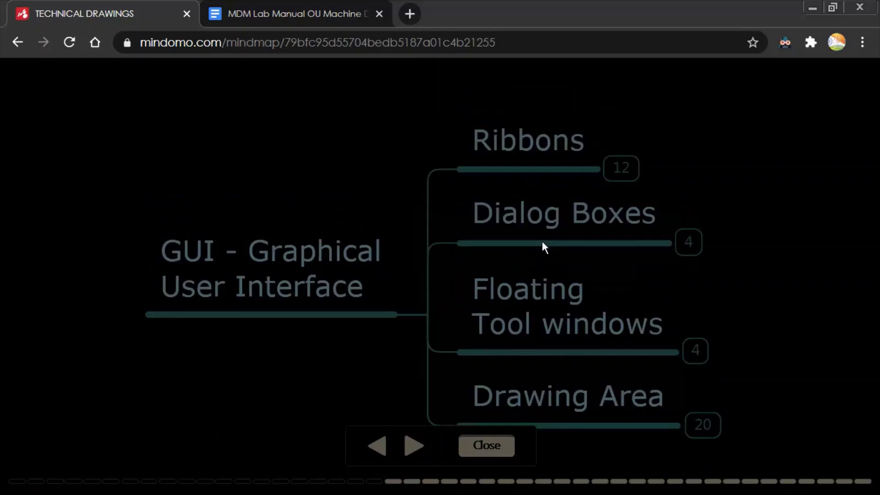
left_click(412, 451)
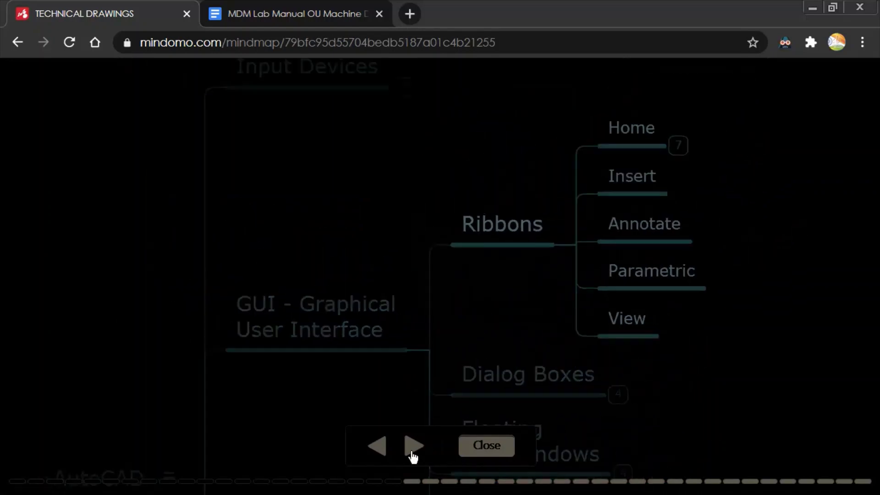
left_click(412, 452)
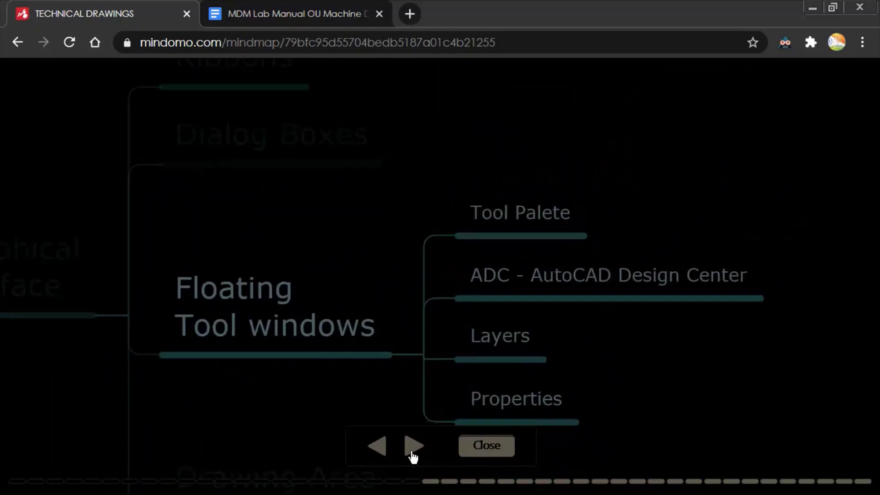
left_click(412, 453)
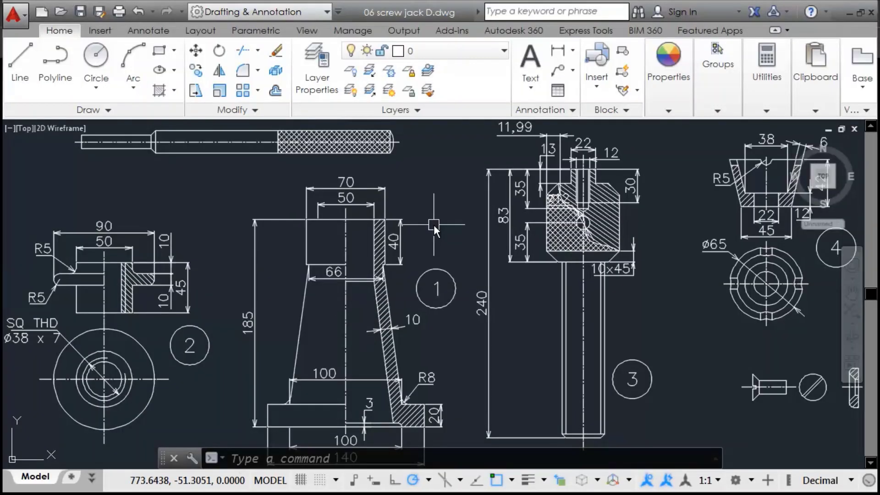
scroll(435, 226, "down", 4)
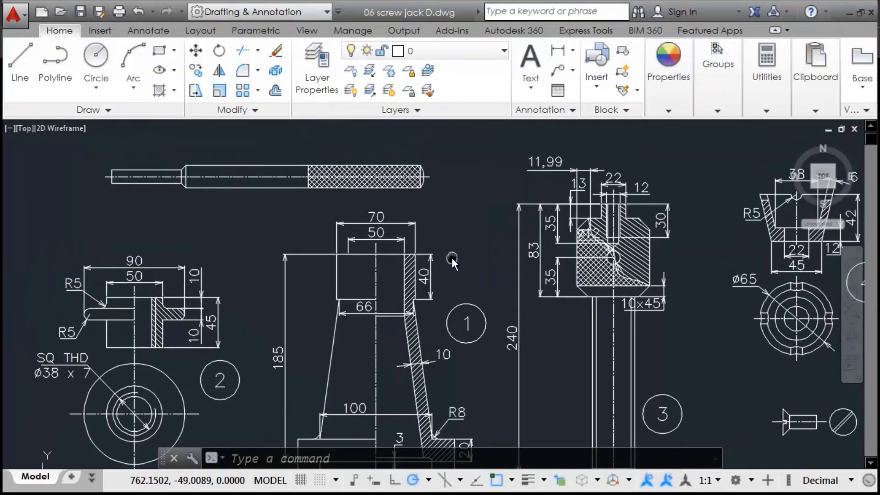
middle_click_drag(459, 265, 444, 243)
scroll(431, 225, "up", 2)
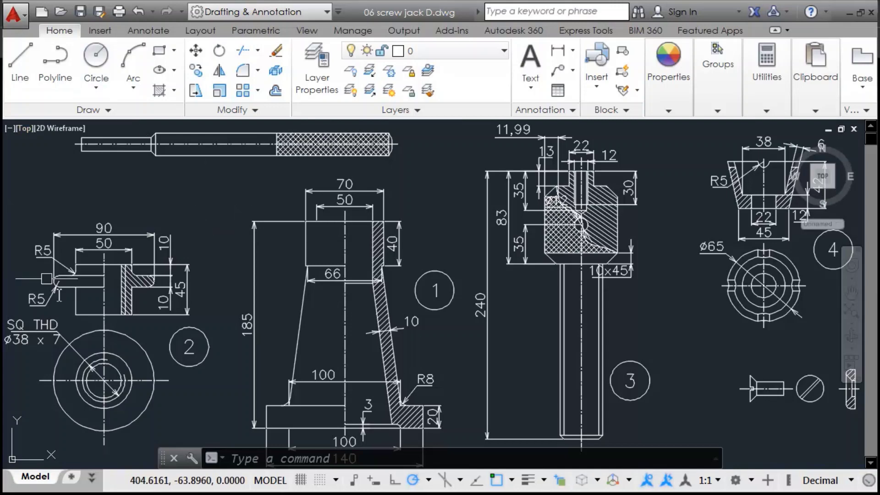
Open the Save Drawing As dialog for the screw jack drawing and look through the files in the Assembly folder.
left_click(14, 14)
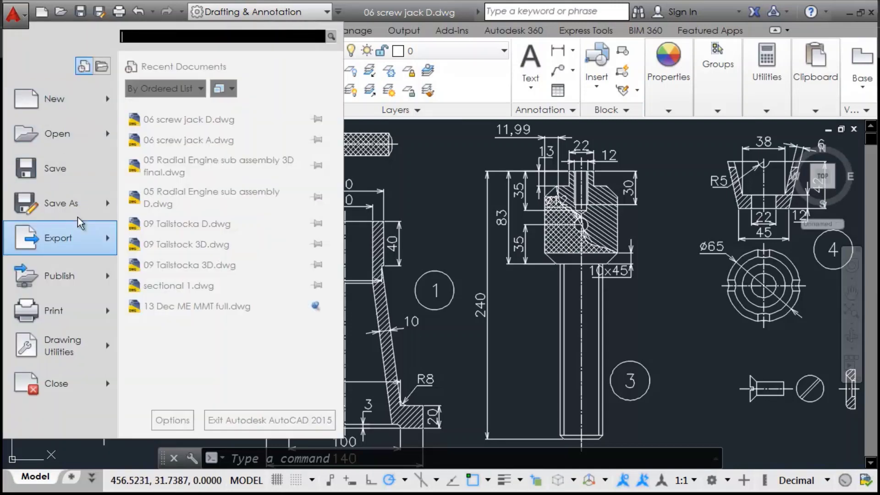
mouse_move(67, 139)
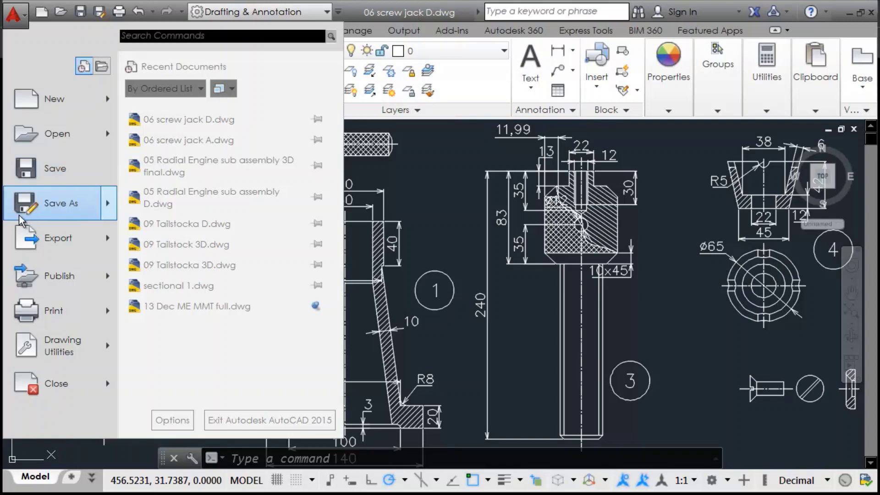
mouse_move(51, 214)
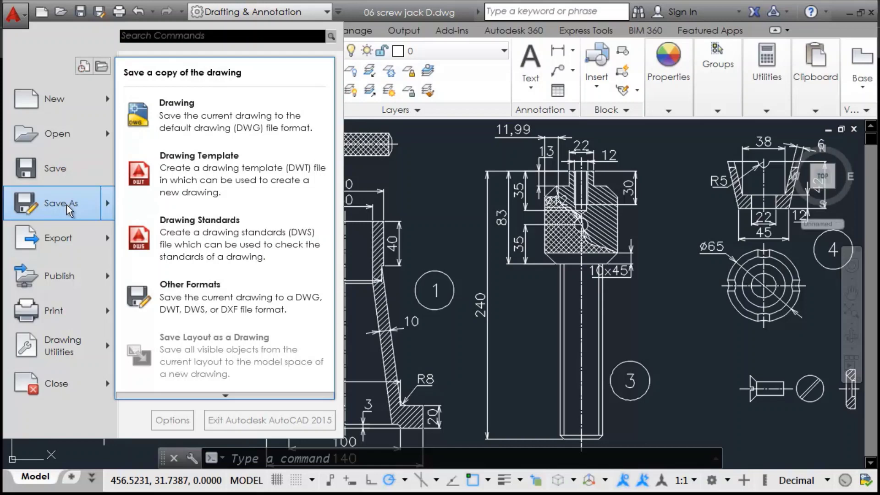
key("Escape")
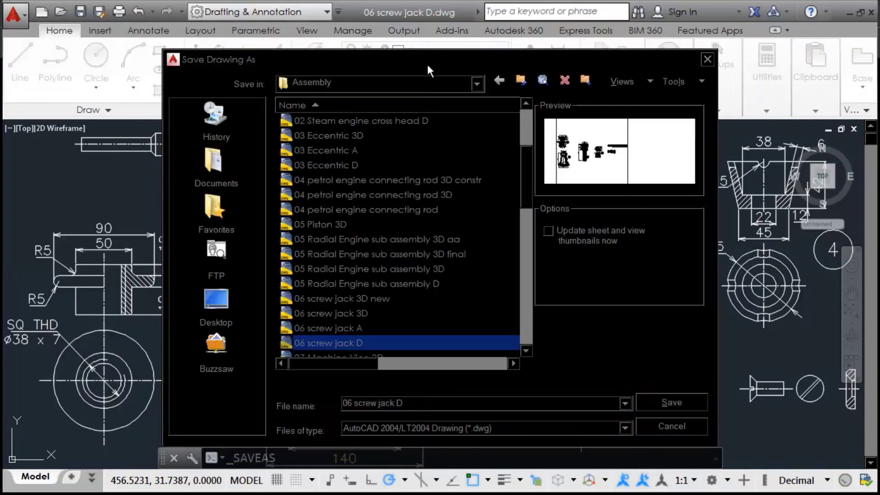
mouse_move(434, 54)
left_mouse_down()
mouse_move(357, 60)
mouse_move(538, 65)
mouse_move(449, 44)
mouse_move(508, 24)
mouse_move(498, 51)
left_mouse_up()
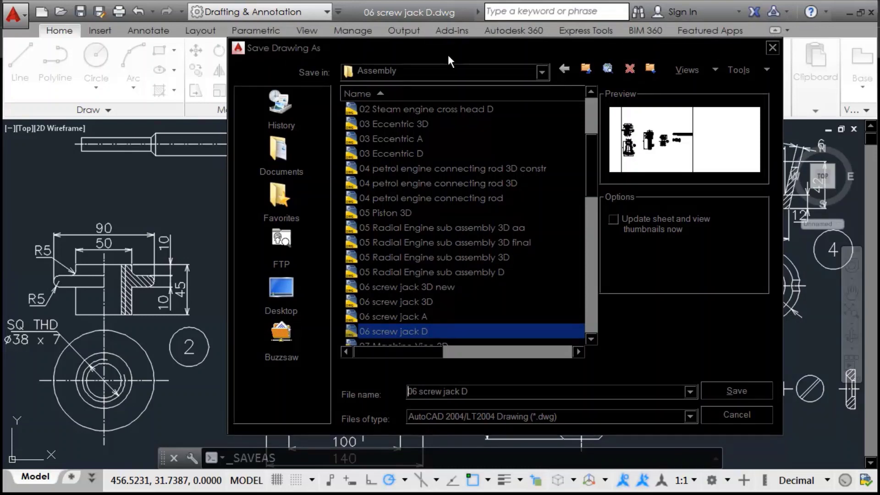
left_click_drag(276, 48, 275, 65)
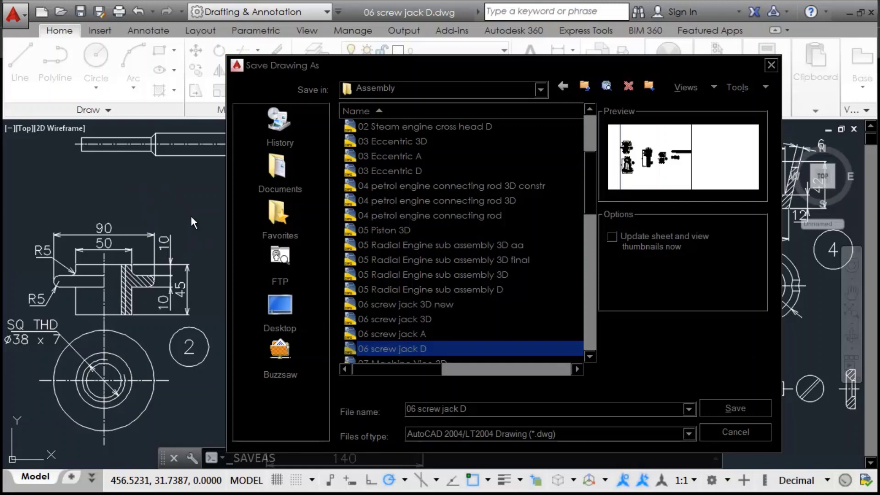
left_click_drag(483, 62, 485, 42)
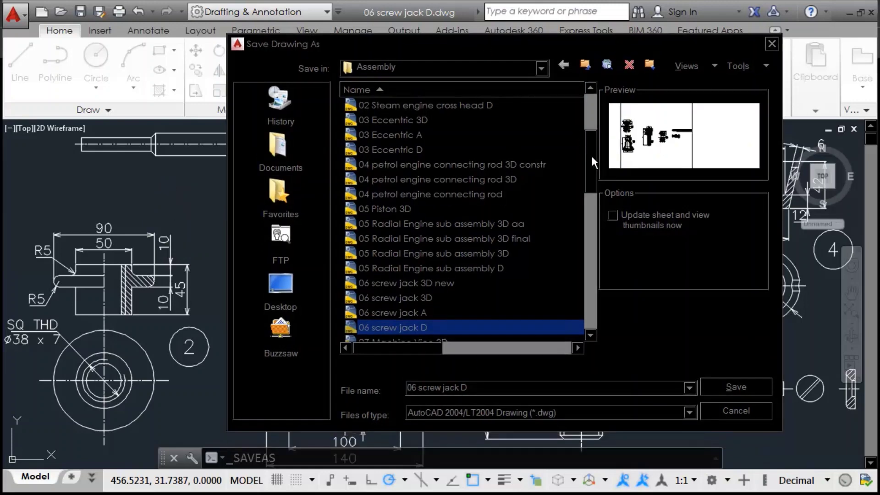
left_click_drag(590, 154, 583, 112)
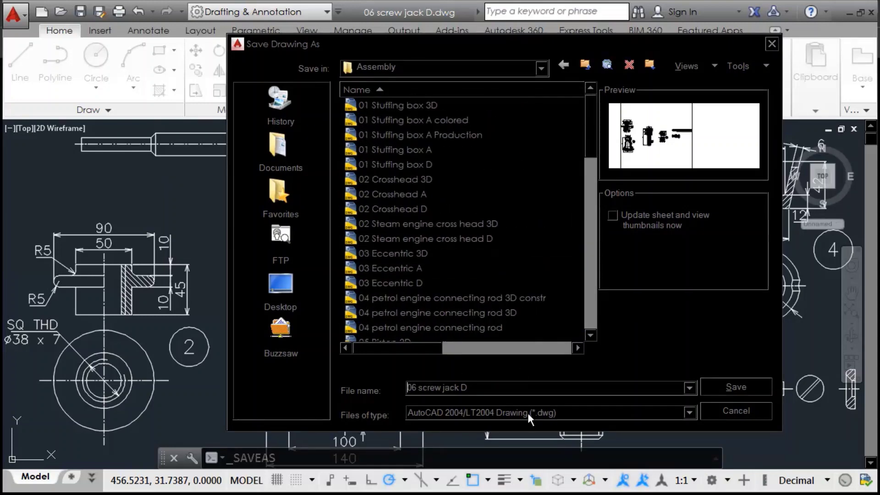
left_click_drag(596, 42, 592, 18)
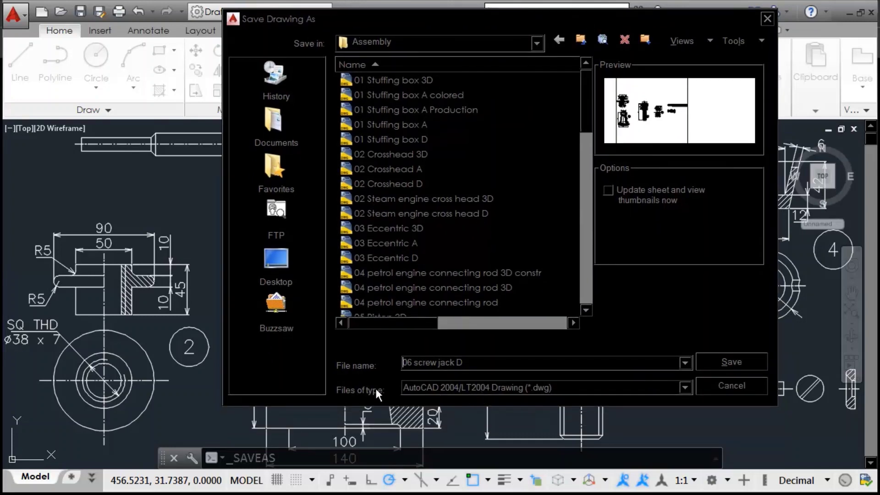
Examine the DWG, DWS, DWT and DXF file types offered for saving, and leave the Save Drawing As dialog.
left_click(515, 386)
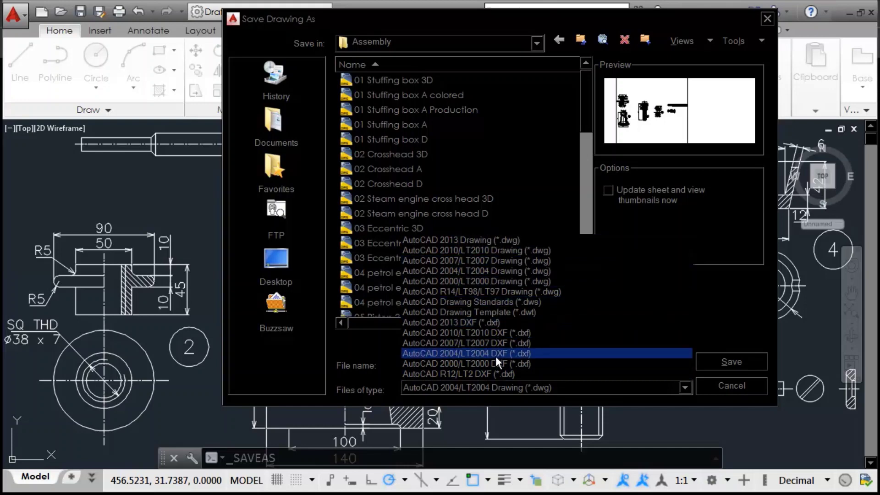
key("Escape")
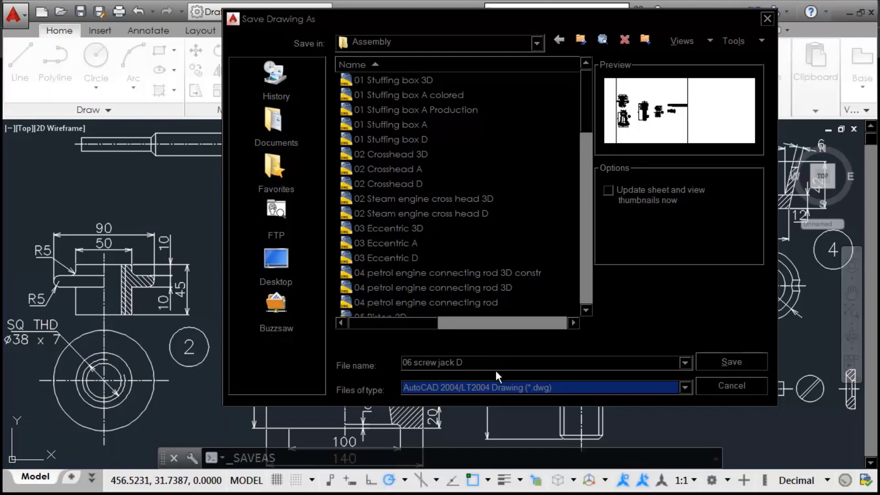
left_click(511, 388)
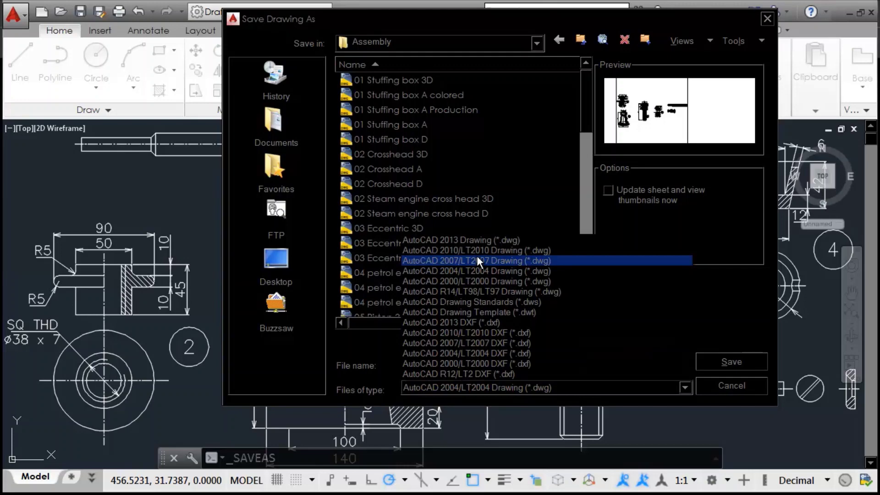
left_click(353, 348)
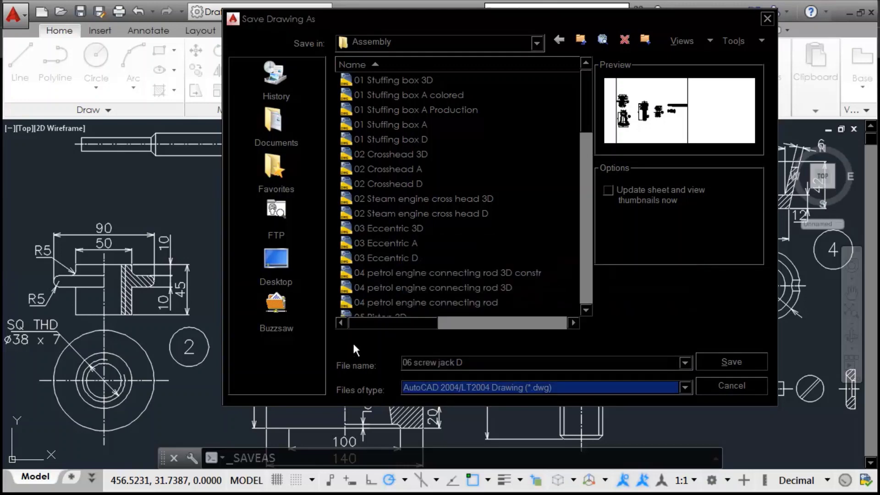
left_click(510, 387)
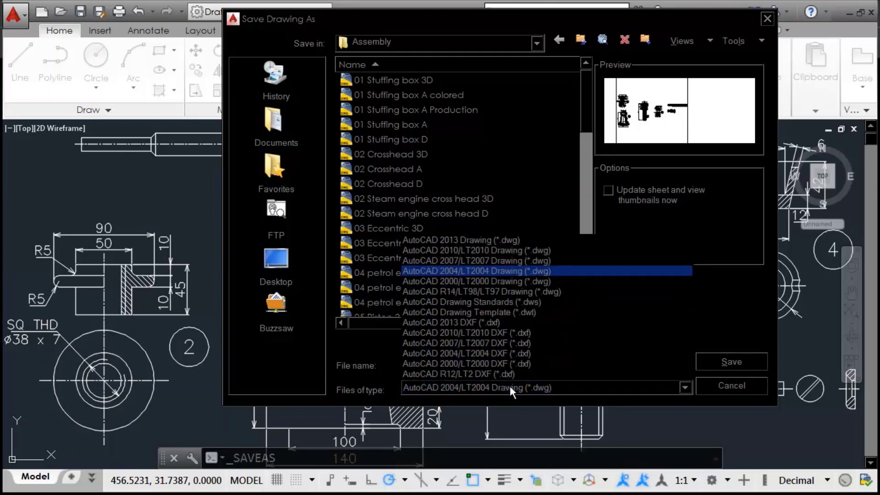
left_click(376, 342)
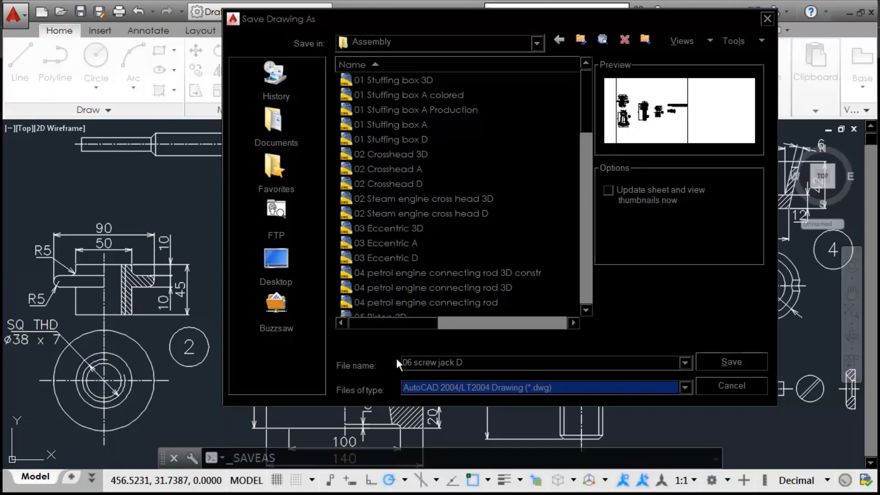
left_click(467, 390)
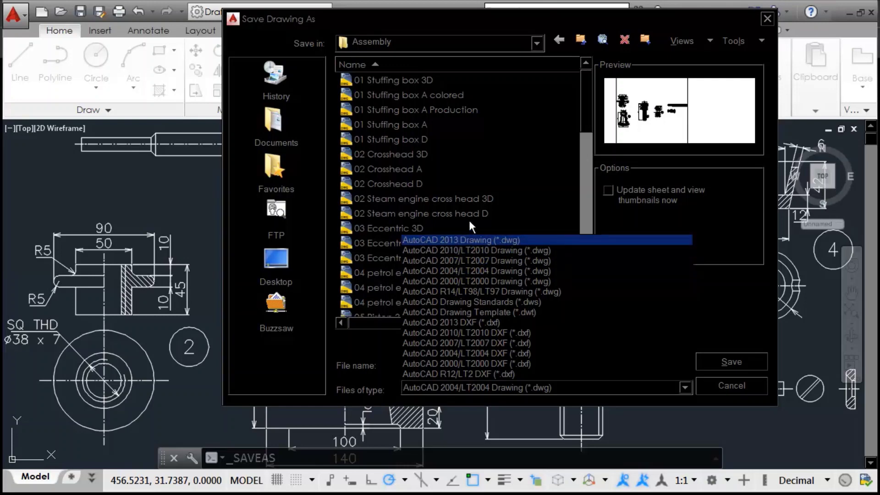
left_click(564, 180)
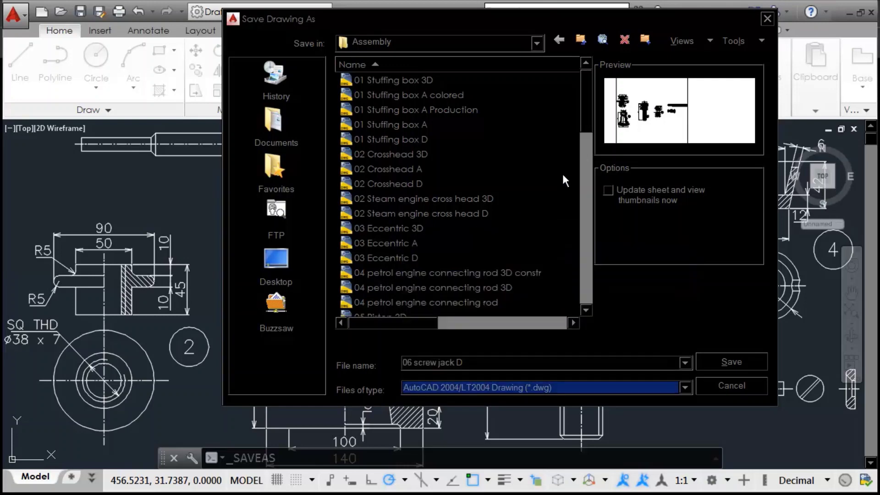
left_click(497, 360)
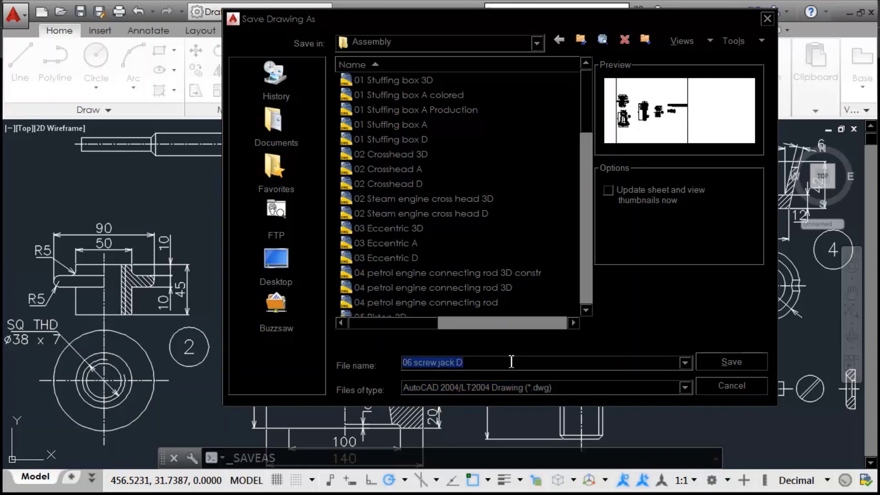
key("Return")
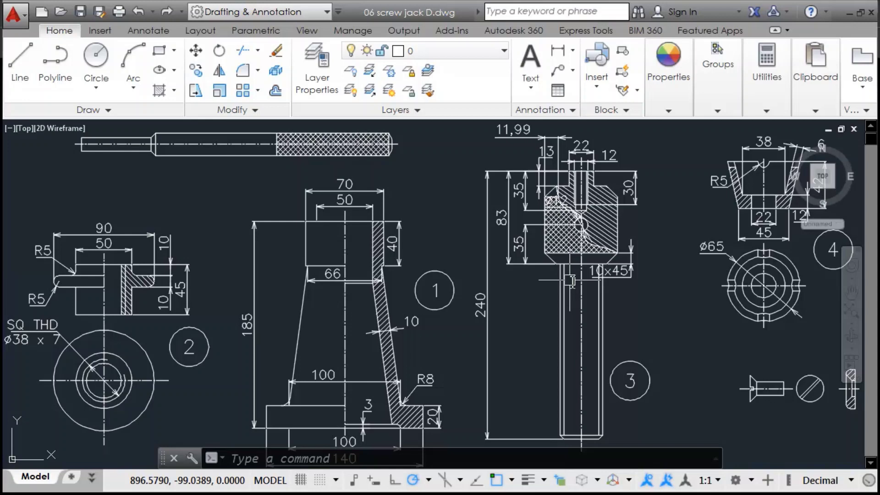
mouse_move(531, 366)
middle_mouse_down()
mouse_move(531, 355)
mouse_move(526, 372)
middle_mouse_up()
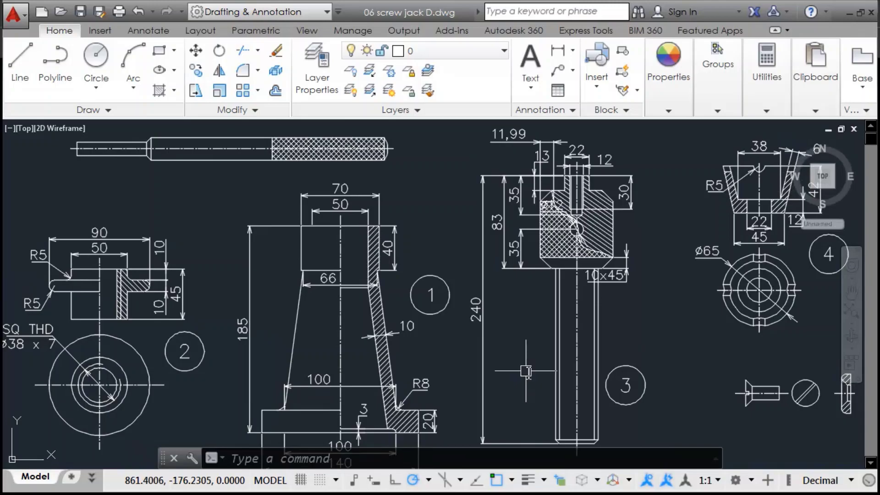
Check the mind map's Dialog Boxes topics, return to AutoCAD and view the Dimension Style Manager using the DIMSTYLE command.
key("alt+Tab")
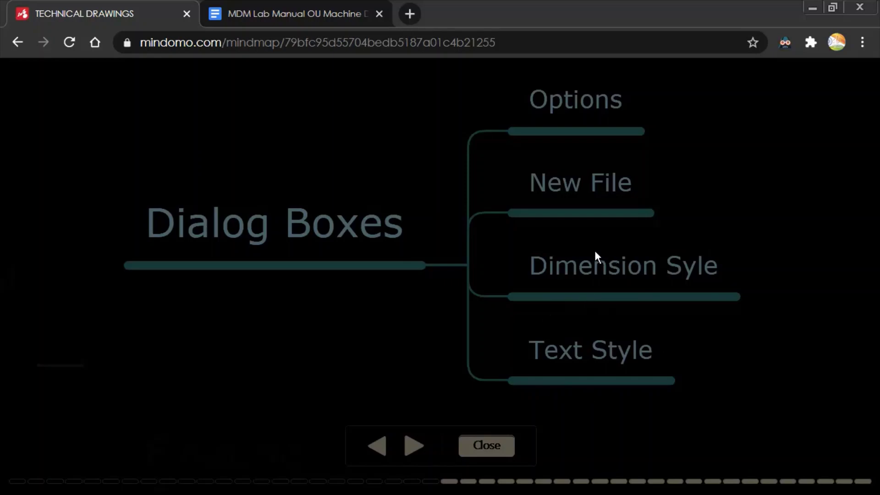
key("alt+Tab")
left_click(527, 320)
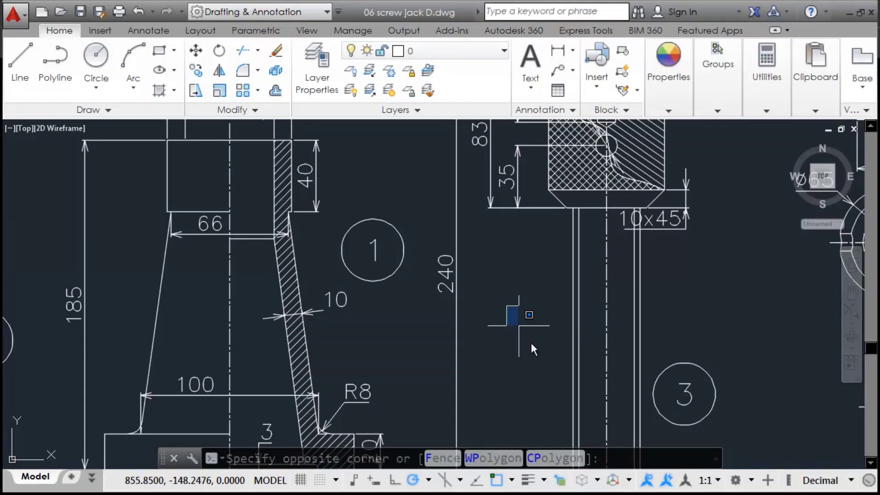
key("Escape")
type("D")
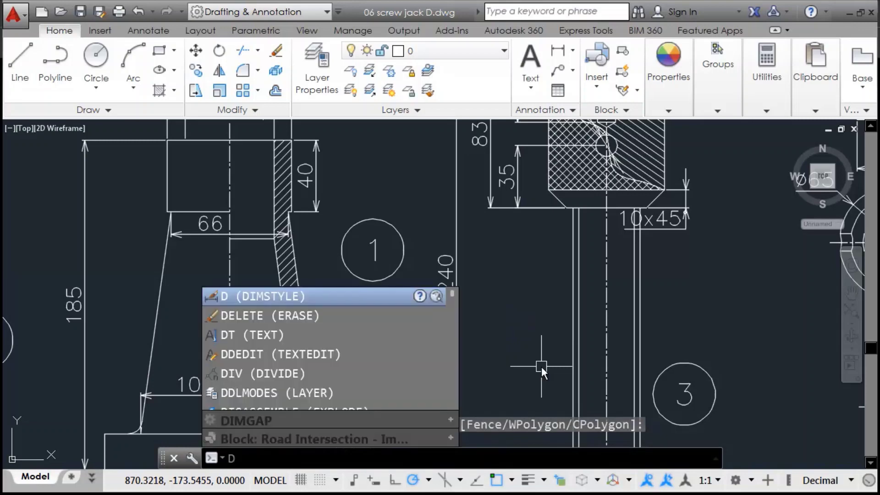
key("Return")
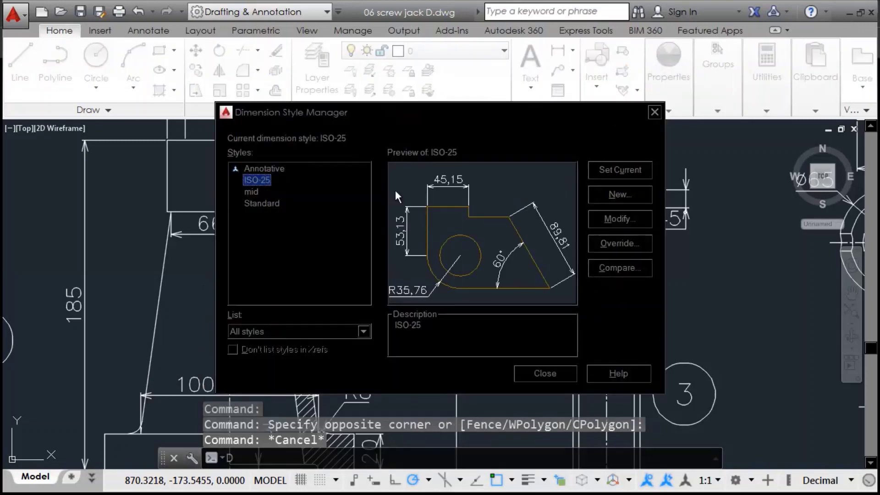
key("Escape")
Bring up the Dimension Style Manager from the annotation tools and move it clear of the lower drawing area.
left_click(146, 30)
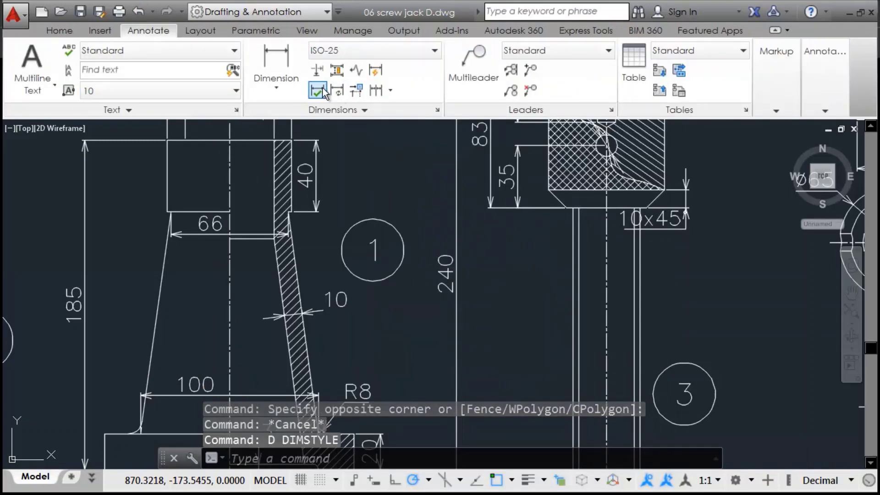
left_click(277, 87)
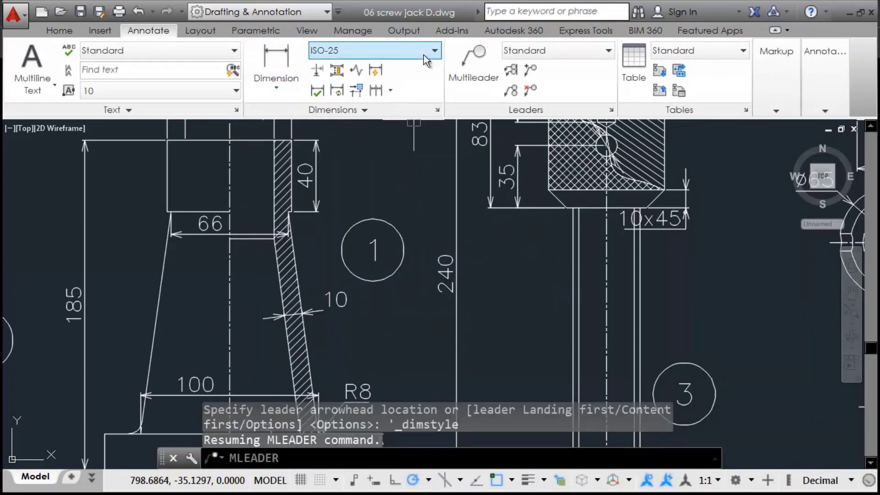
left_click(437, 111)
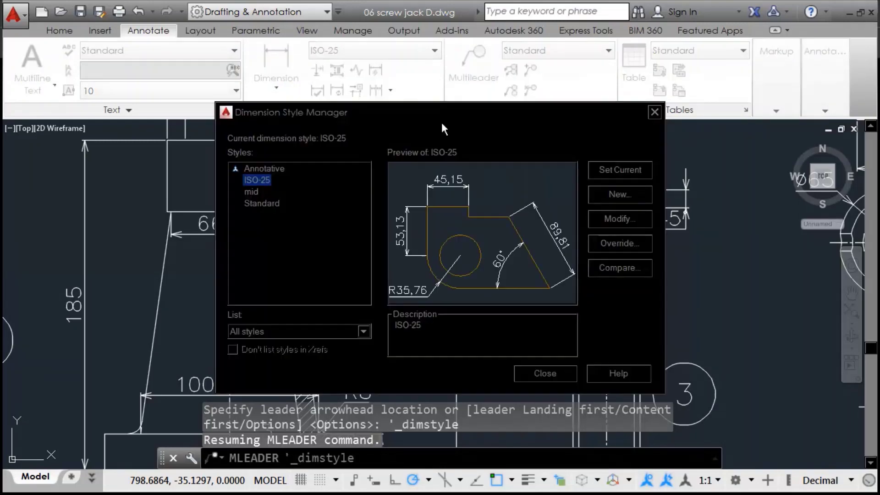
left_click_drag(494, 112, 549, 98)
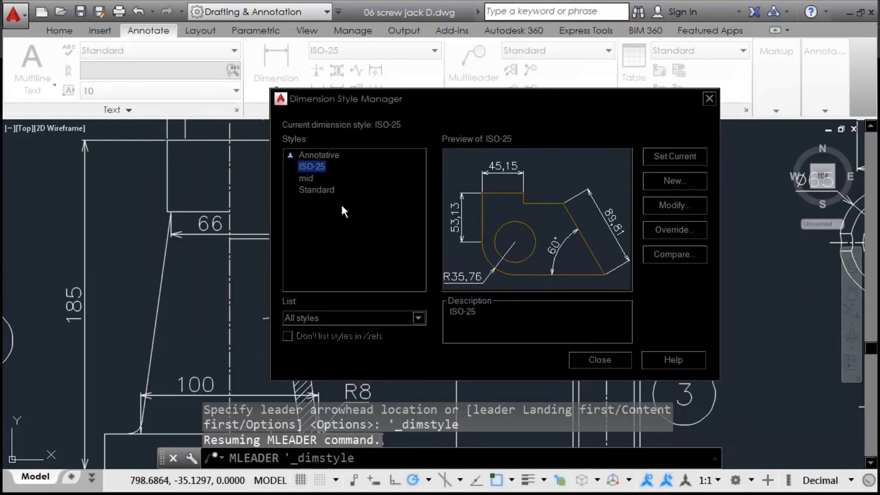
left_click_drag(471, 99, 425, 73)
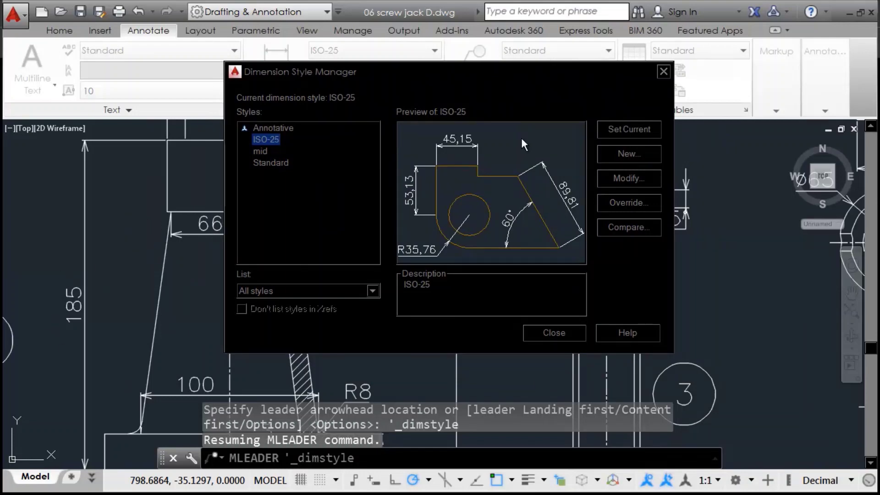
Move the Dimension Style Manager aside and preview the Standard and mid dimension styles.
left_click_drag(406, 77, 382, 97)
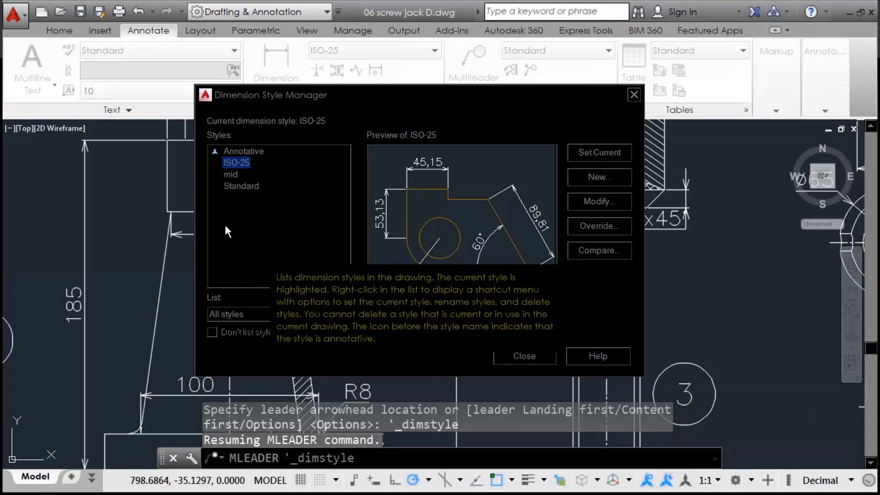
left_click(234, 175)
left_click(237, 185)
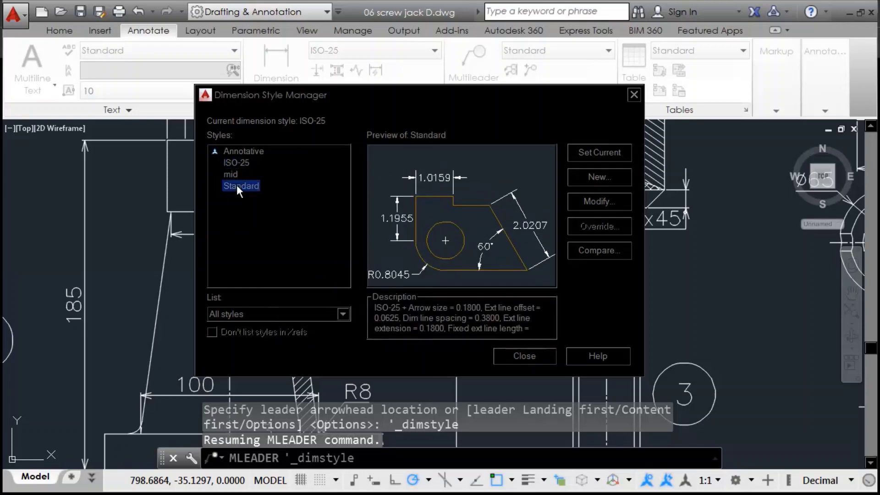
left_click(232, 174)
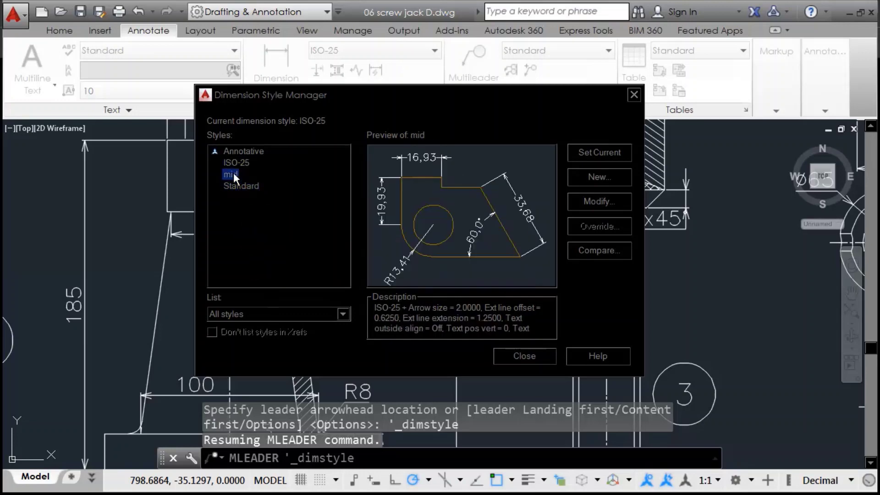
Open the mid dimension style for modification and examine its line settings and the available arrowhead types.
left_click(605, 202)
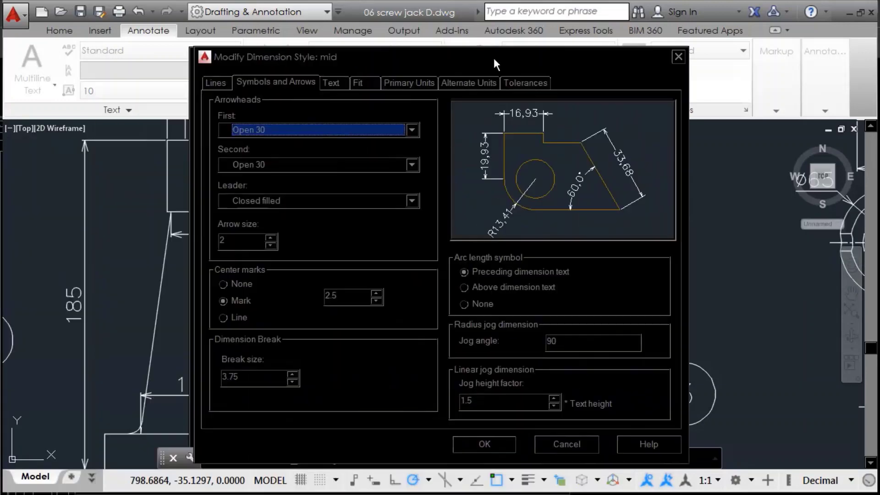
left_click_drag(493, 56, 512, 38)
left_click(247, 63)
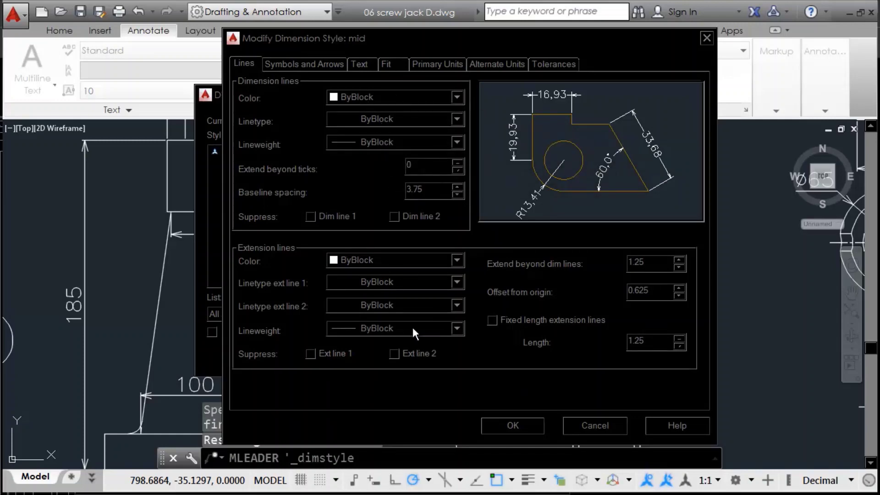
left_click(326, 69)
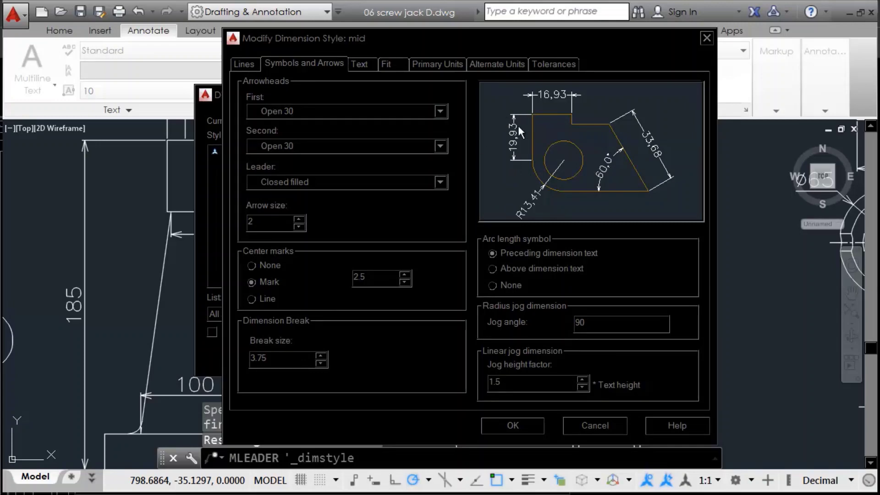
left_click(303, 110)
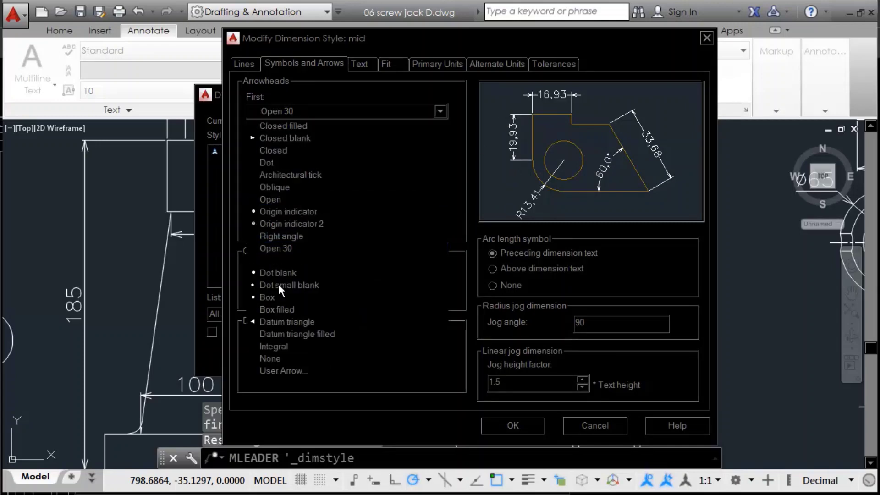
left_click(322, 93)
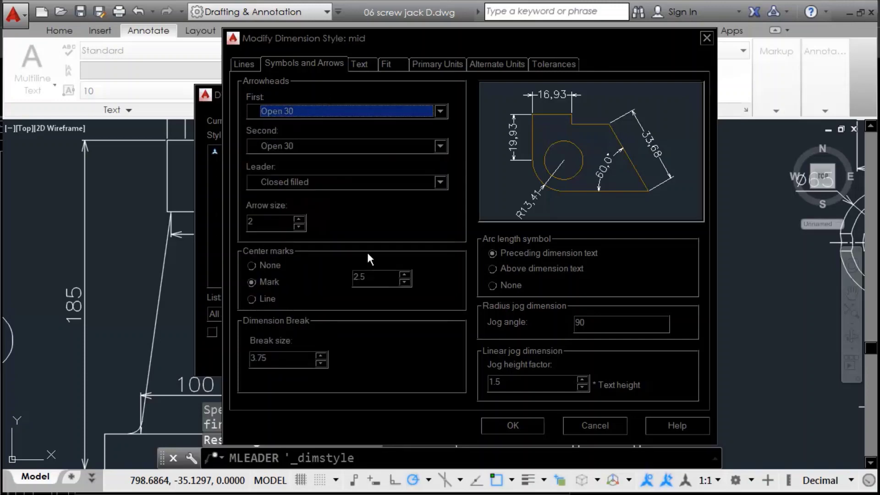
Examine the mid style's text, primary unit and alternate unit settings, and leave the dimension style dialogs without changes.
left_click(360, 64)
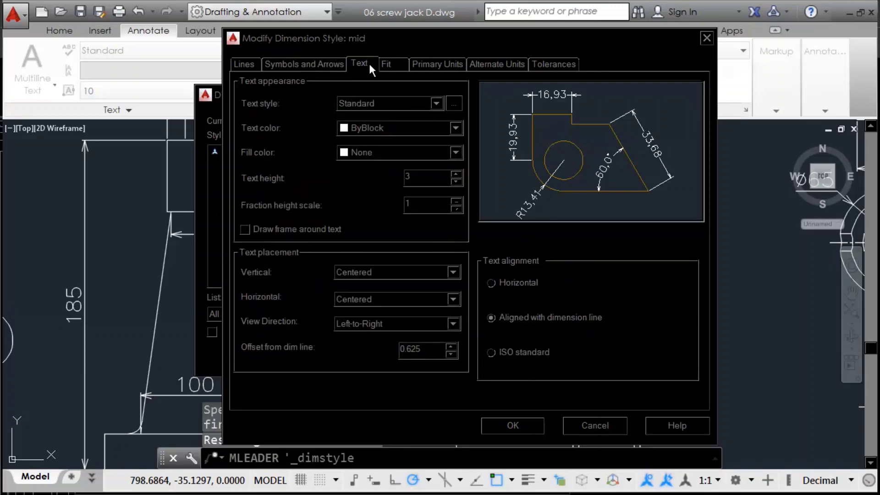
left_click(422, 103)
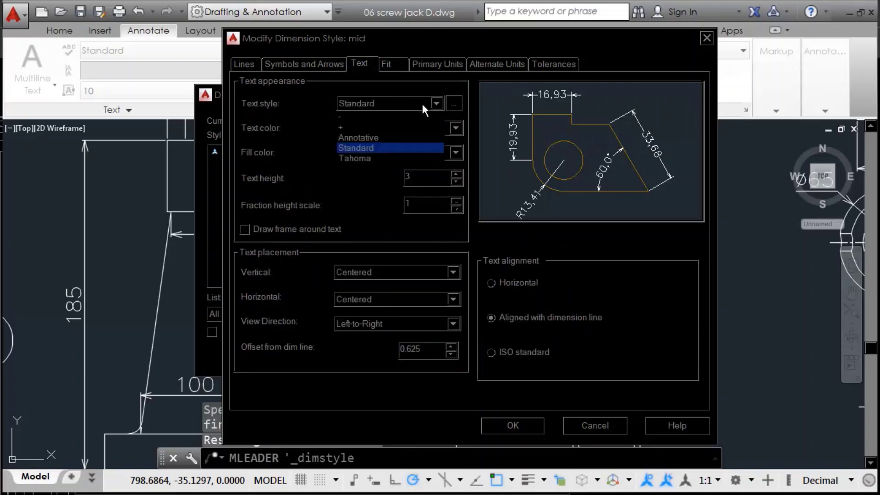
left_click(422, 103)
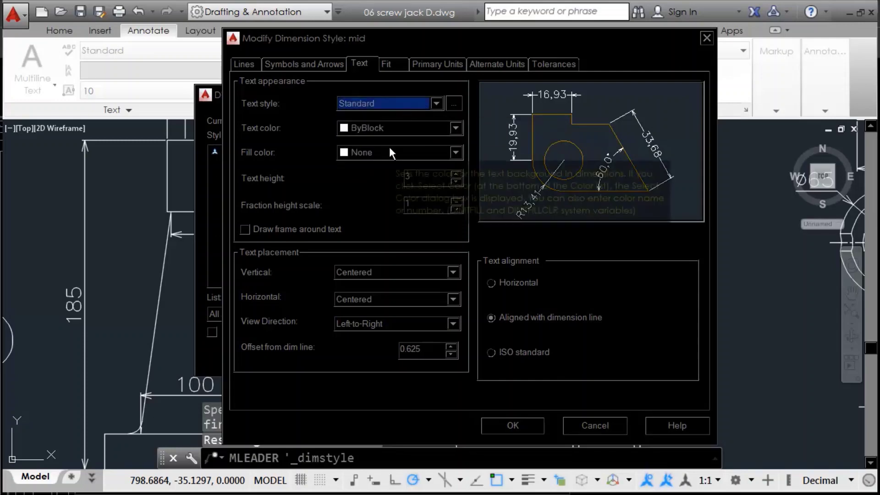
left_click(397, 63)
left_click(423, 62)
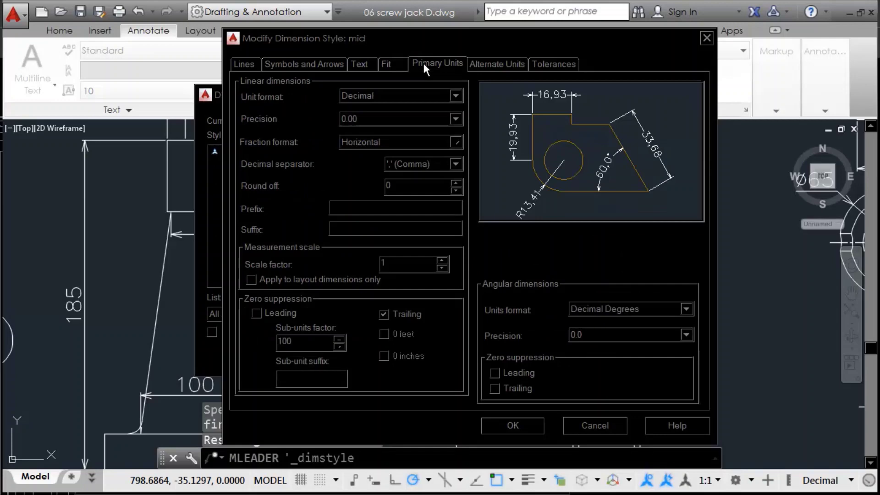
left_click(496, 66)
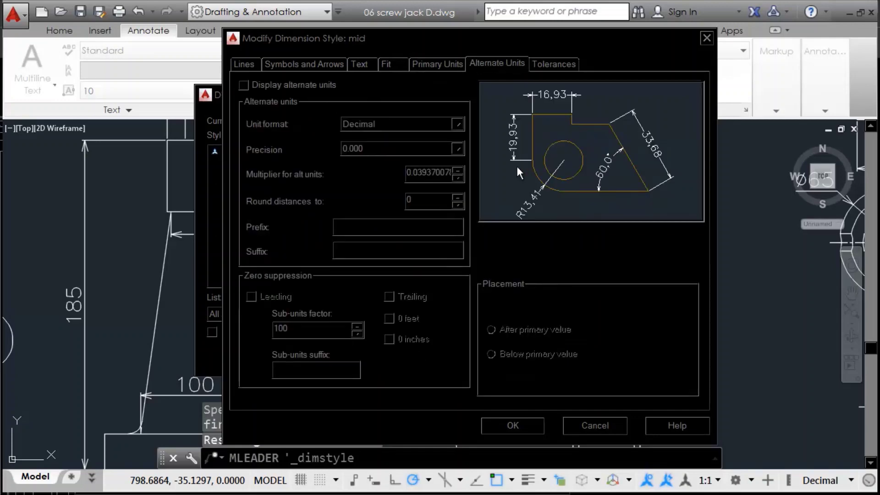
left_click(427, 64)
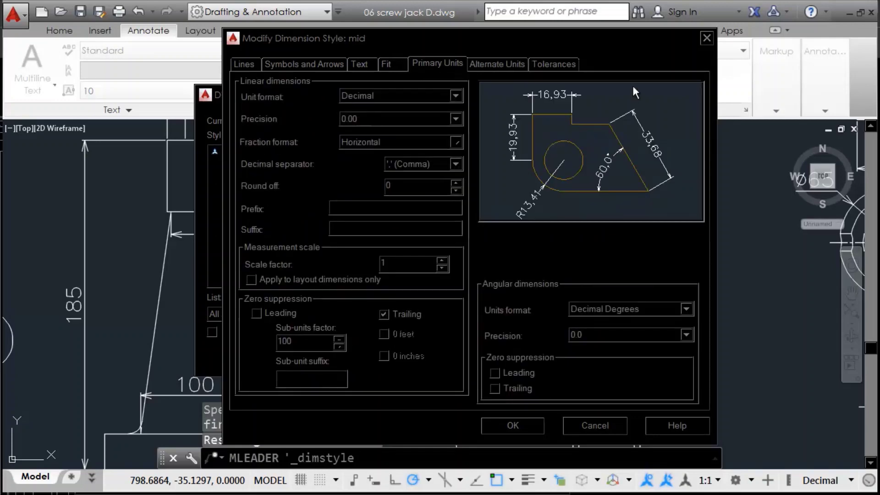
left_click(707, 38)
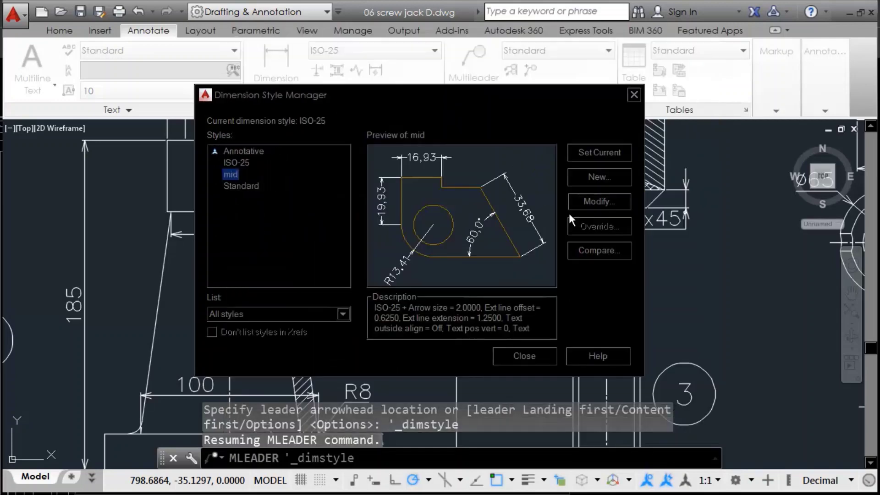
left_click(634, 96)
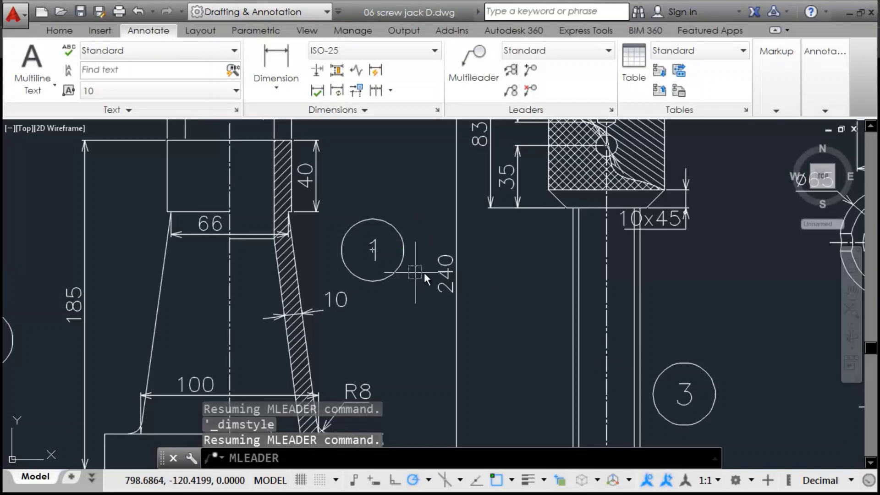
Place a multileader without text beside balloon 1 and erase it.
left_click(408, 185)
left_click(468, 239)
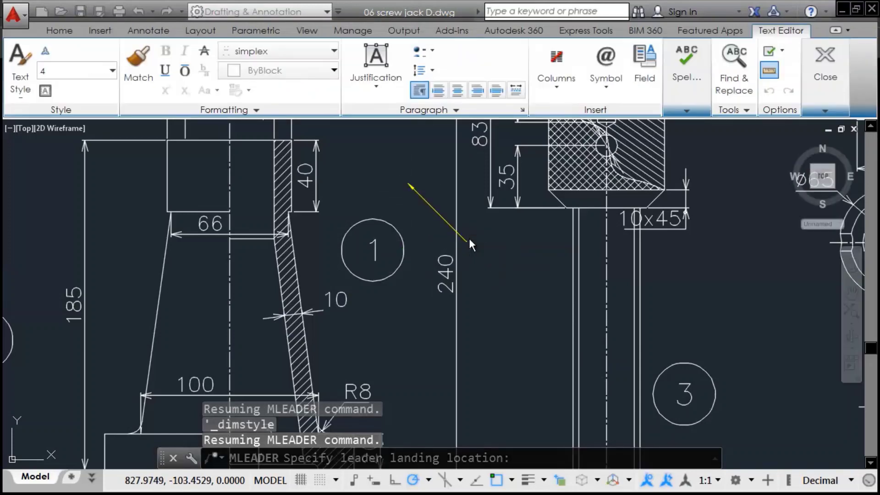
key("Escape")
left_click(412, 188)
left_click(412, 218)
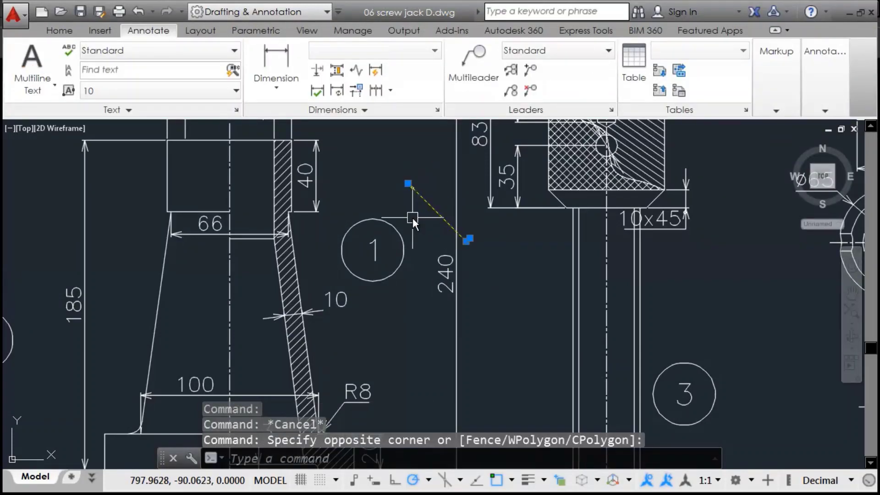
type("e")
key("Return")
Examine the Standard style's font list in the Text Style dialog, cancel the dialog and step back through the mind map presentation.
type("ST")
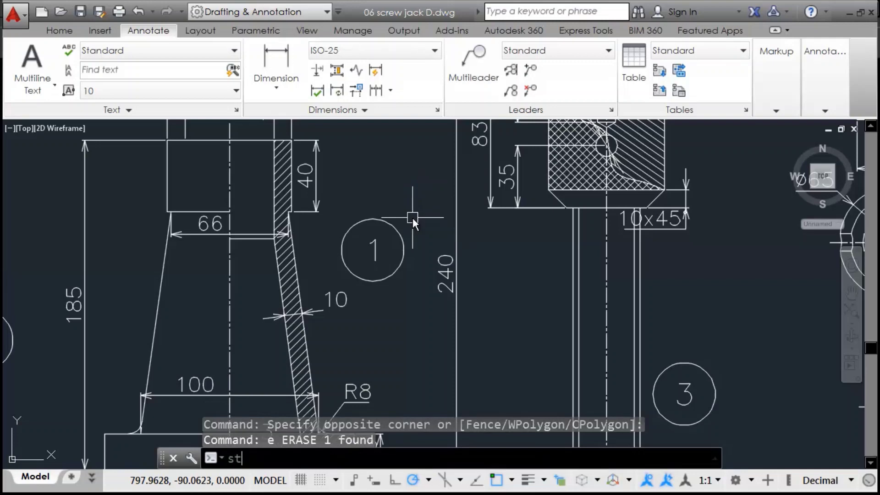
key("Return")
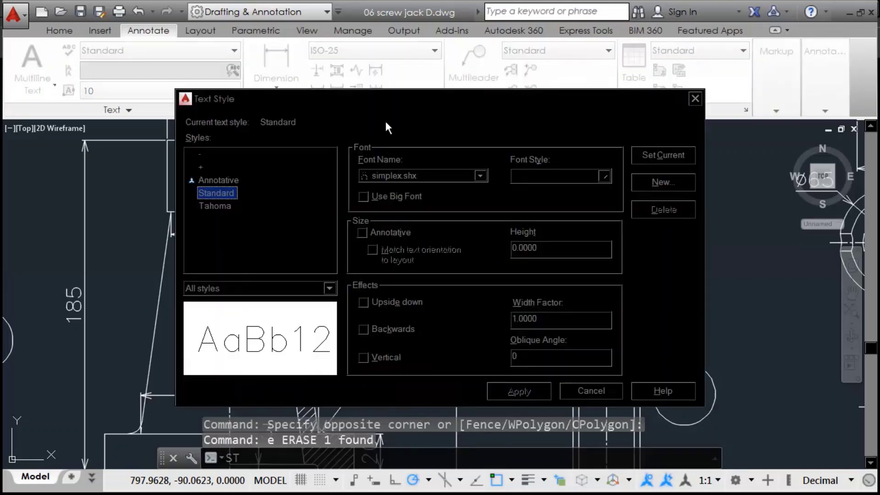
left_click_drag(398, 87, 397, 85)
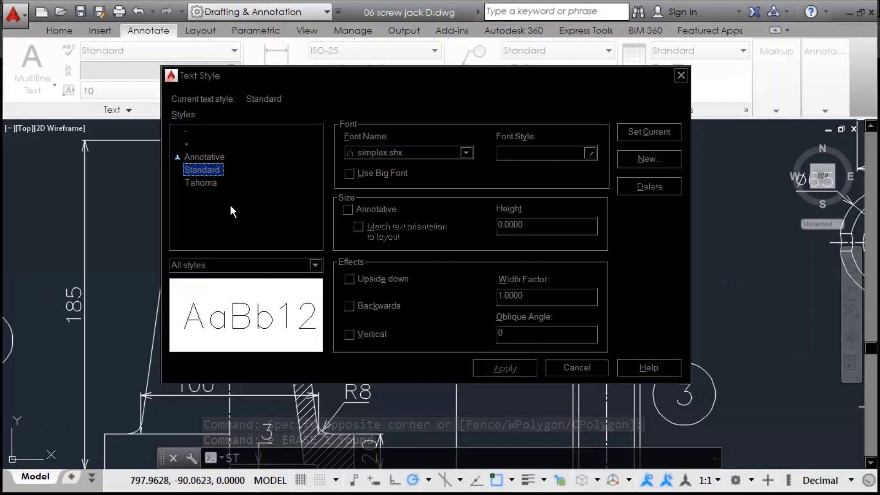
left_click(403, 147)
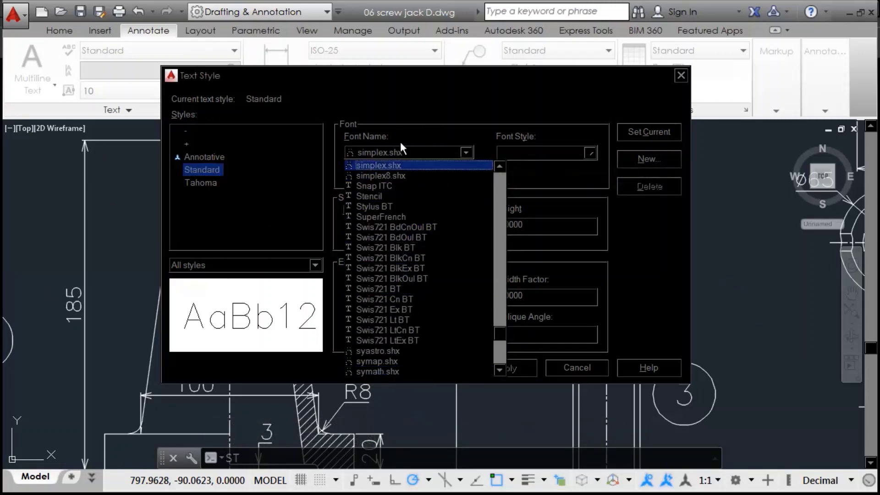
left_click(433, 165)
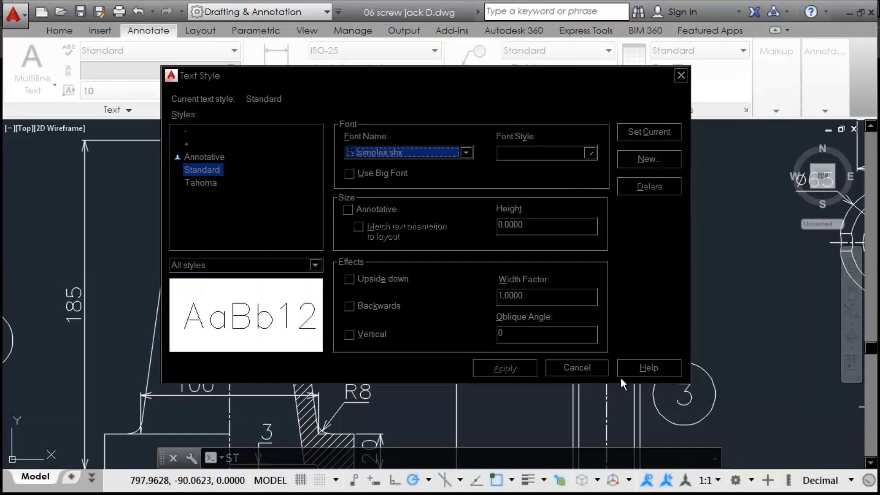
left_click(577, 367)
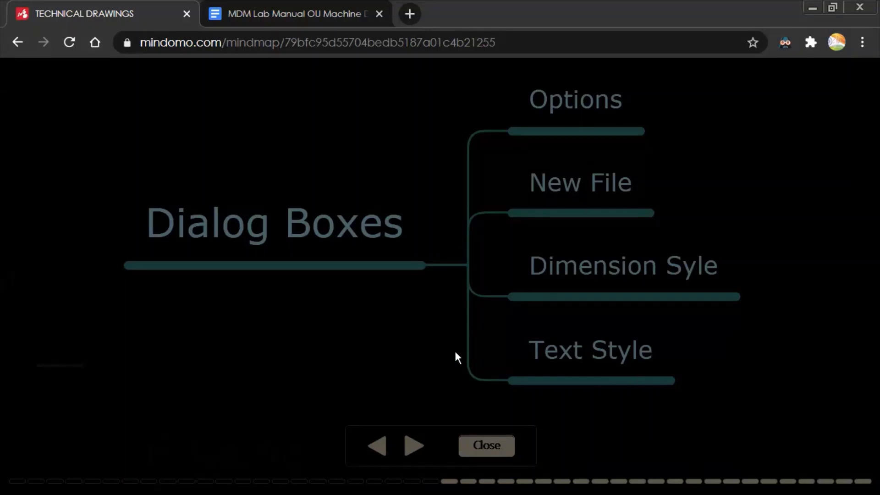
left_click(378, 448)
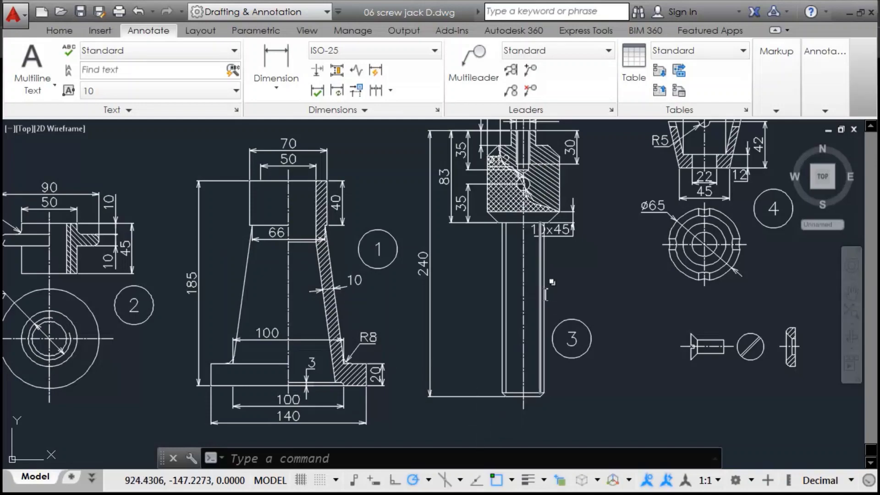
scroll(543, 292, "down", 2)
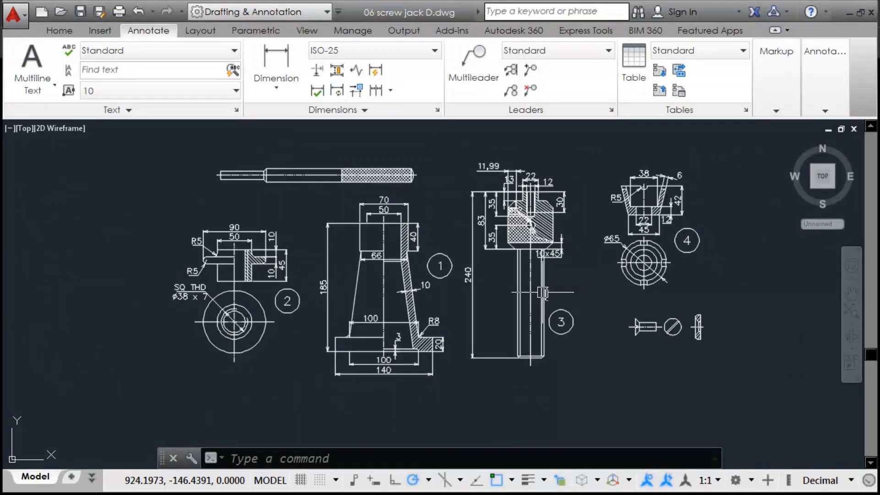
scroll(543, 292, "up", 3)
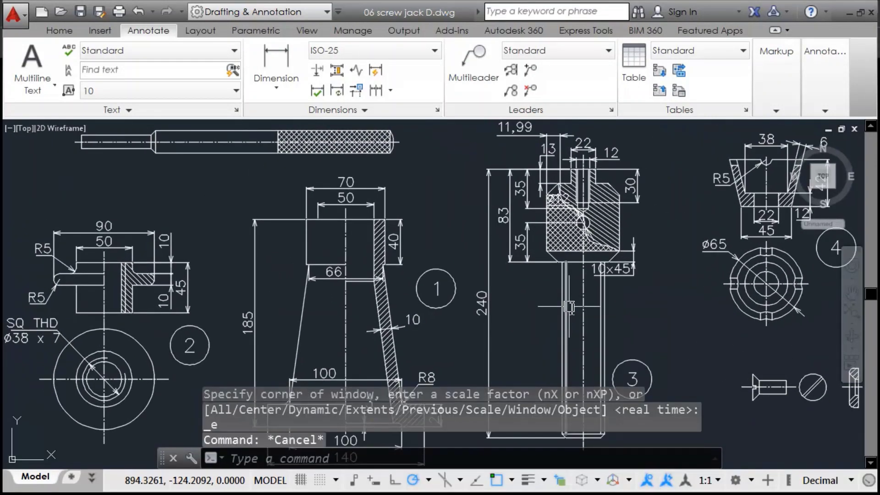
scroll(550, 302, "down", 2)
scroll(512, 293, "up", 4)
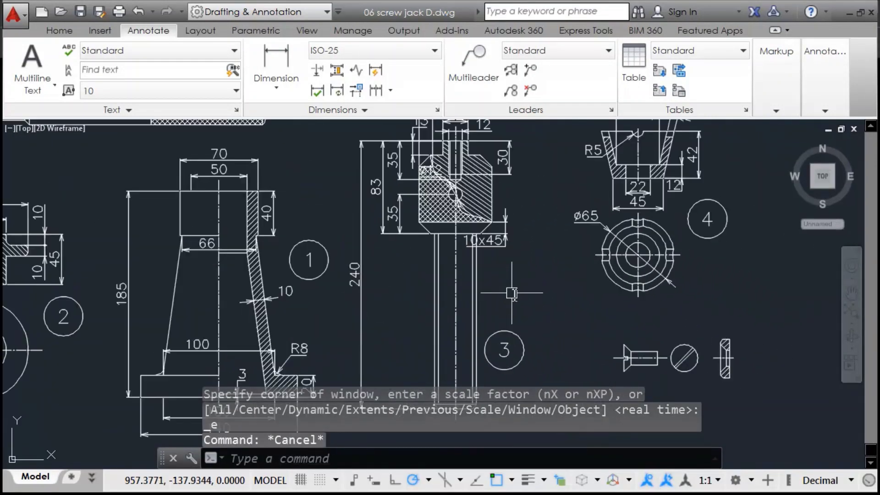
middle_click_drag(549, 308, 573, 317)
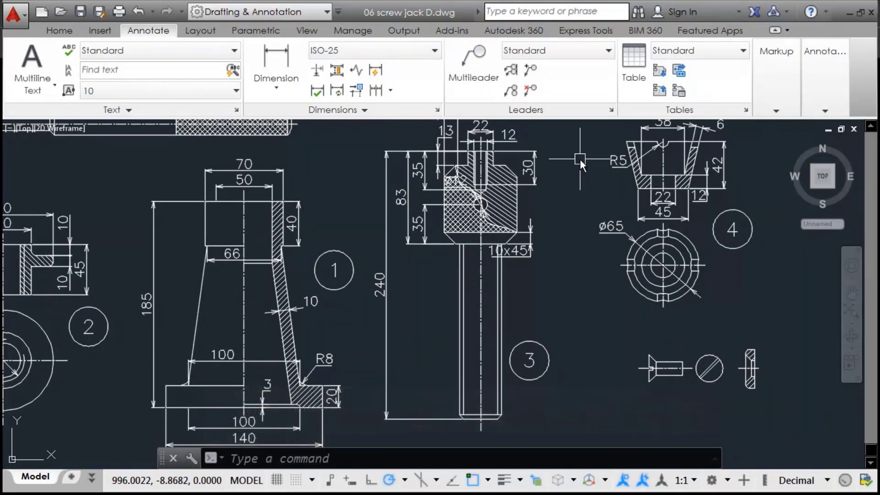
left_click(545, 276)
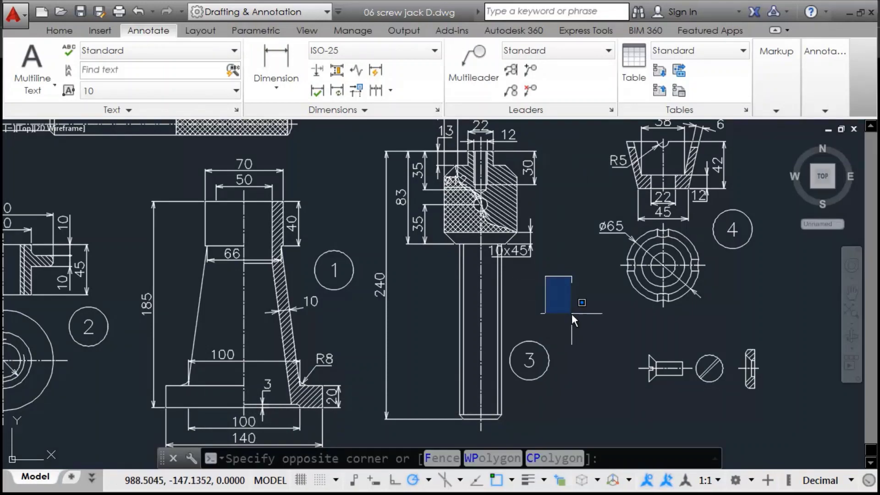
left_click(572, 314)
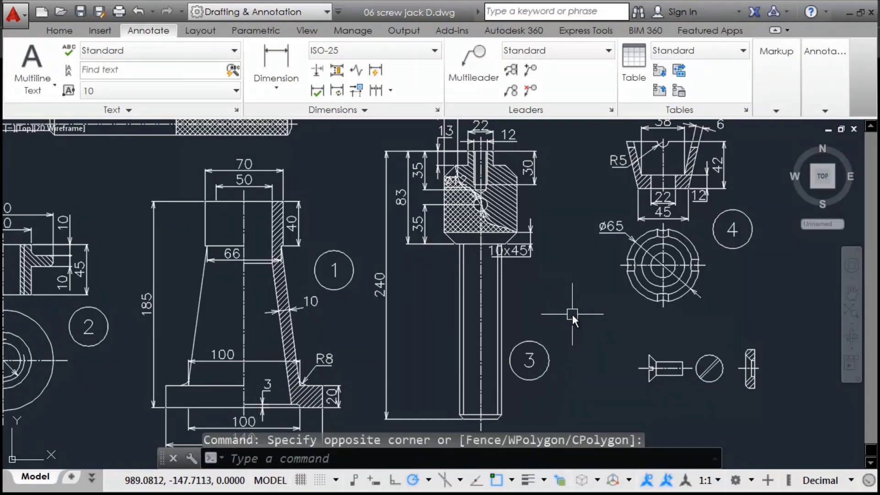
key("Escape")
key("Escape")
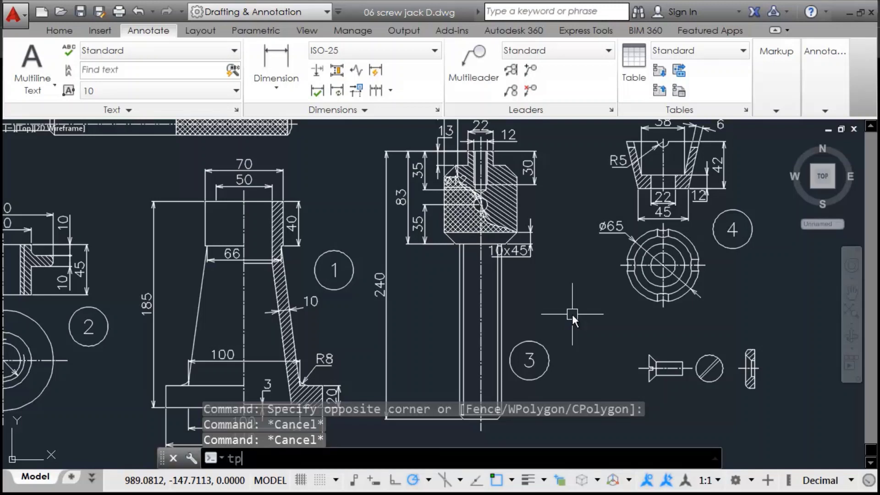
Bring up the tool palettes with the TOOLPALETTES command and expand them to show the Modify tools.
type("tp")
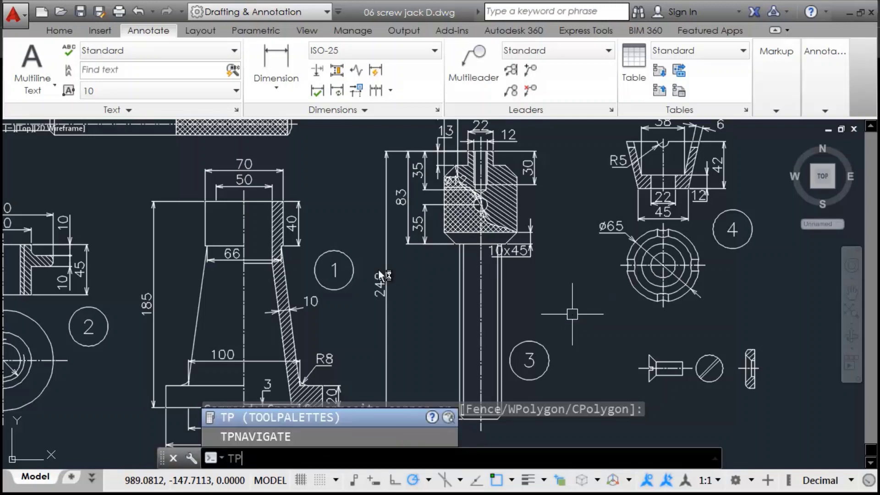
key("Return")
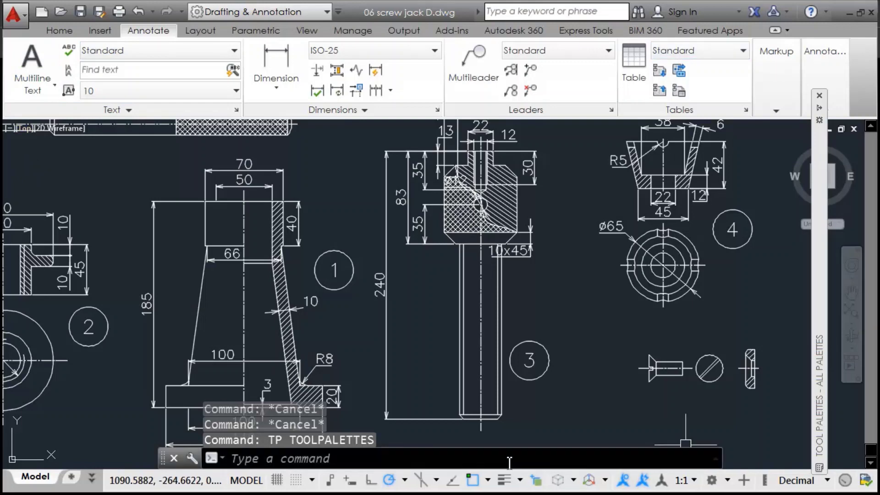
mouse_move(822, 293)
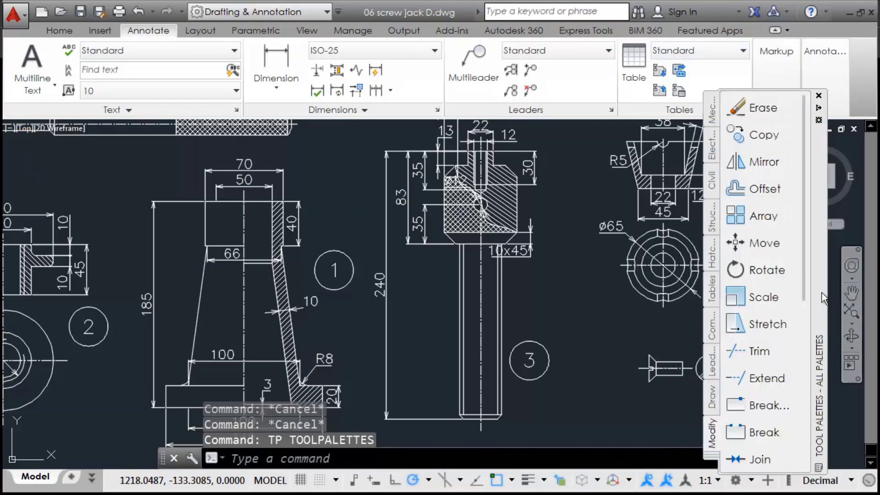
Reposition the tool palettes window and turn off its auto-hide so the palettes stay expanded.
mouse_move(821, 291)
left_mouse_down()
mouse_move(823, 268)
mouse_move(825, 282)
left_mouse_up()
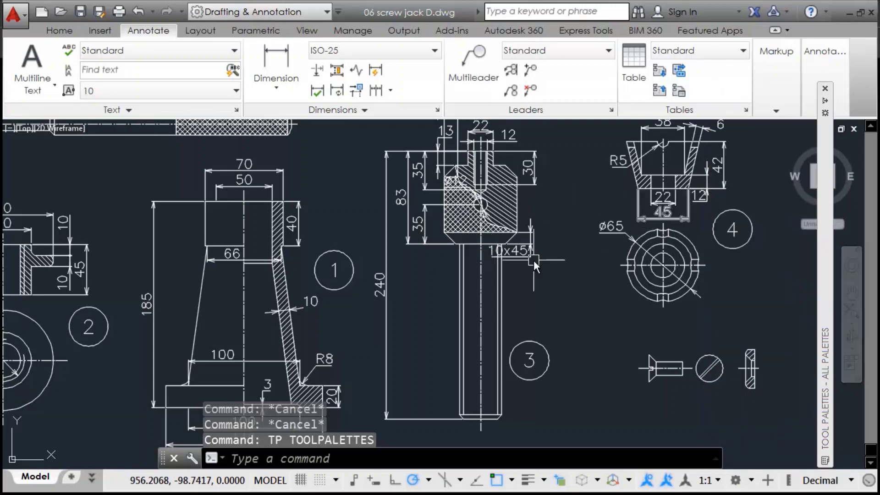
left_click(533, 261)
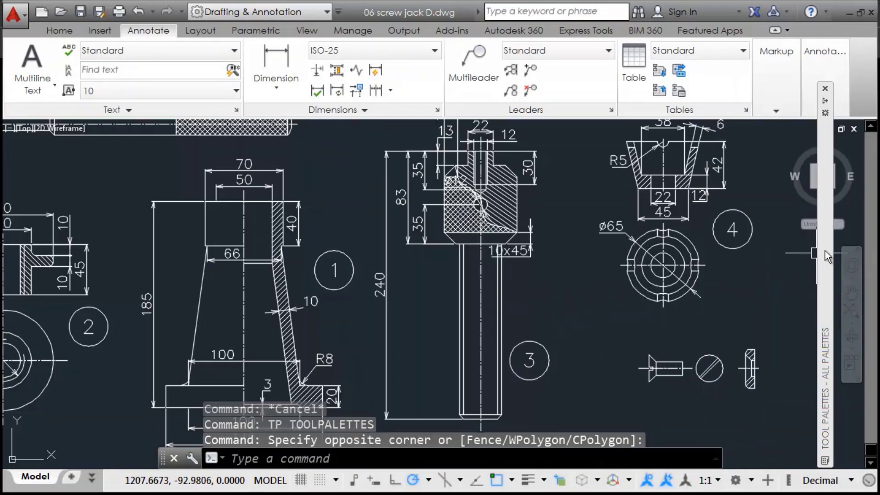
mouse_move(828, 256)
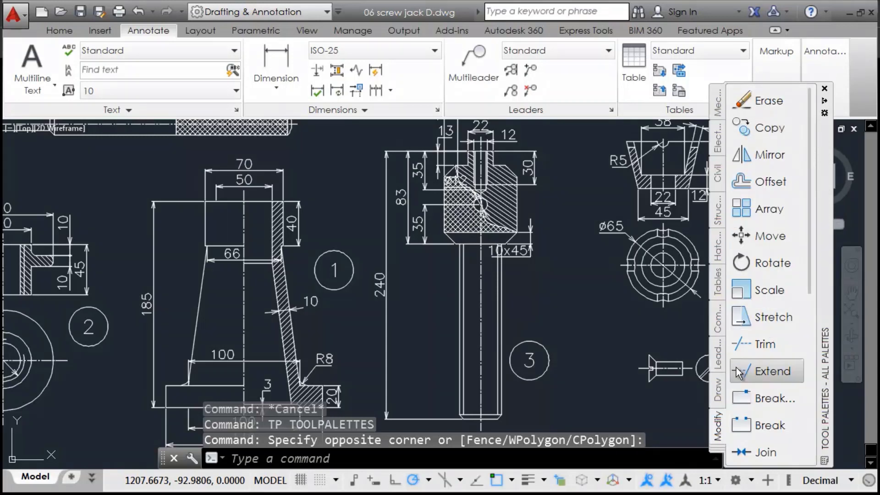
left_click(568, 268)
left_click(600, 332)
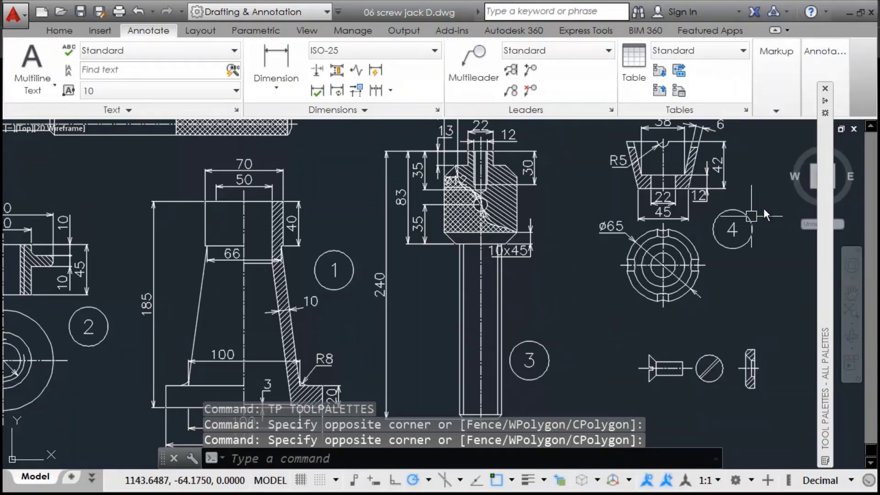
mouse_move(824, 116)
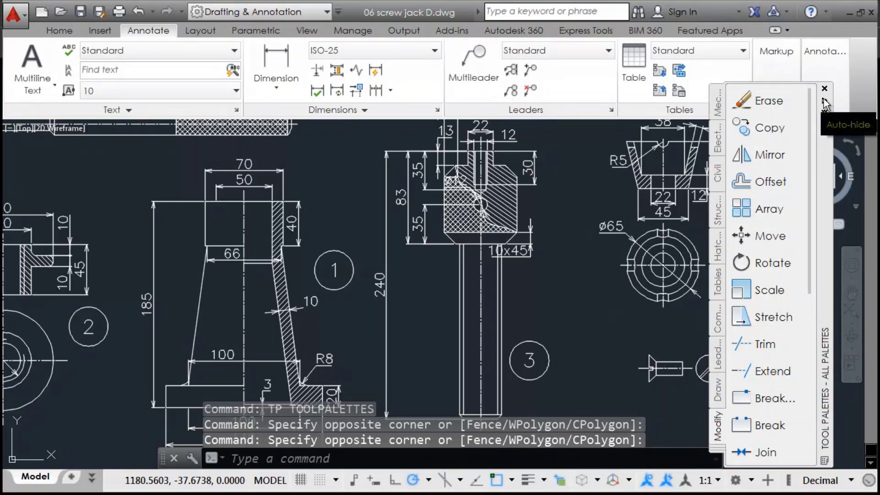
left_click(823, 105)
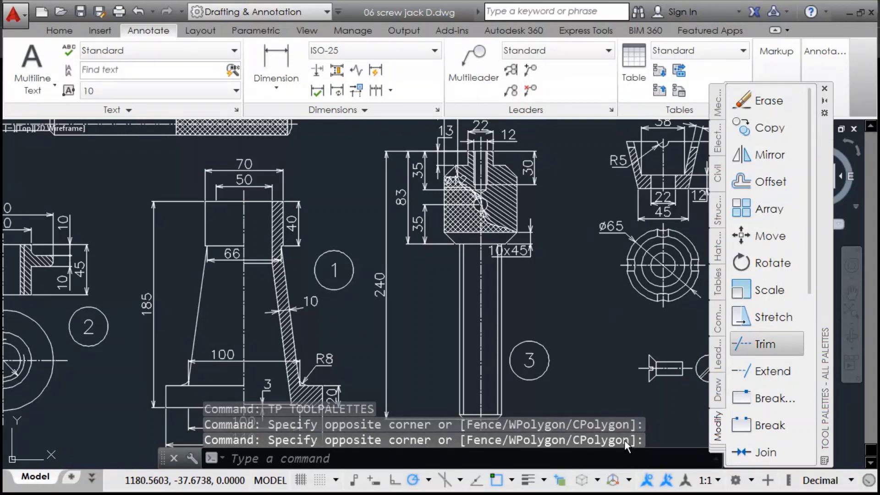
left_click(571, 286)
left_click(609, 336)
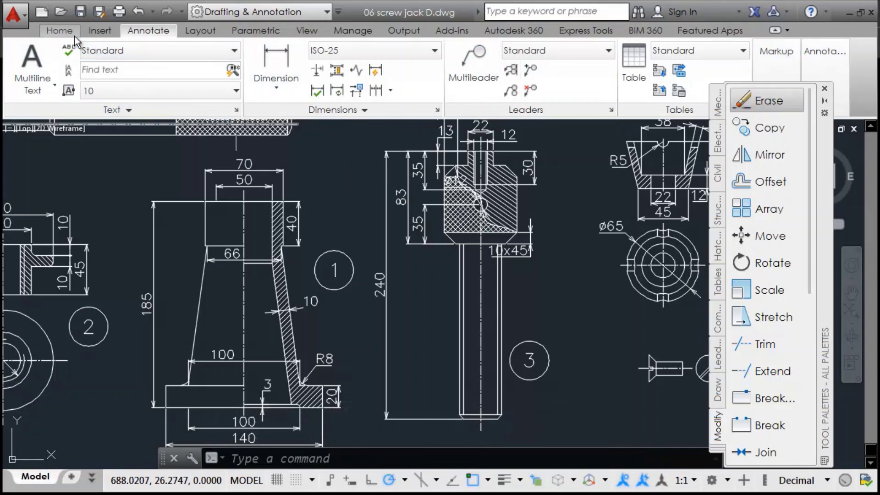
Insert the Shoulder Screw - Imperial block from the Mechanical palette into the empty area below the drawing views.
left_click(61, 31)
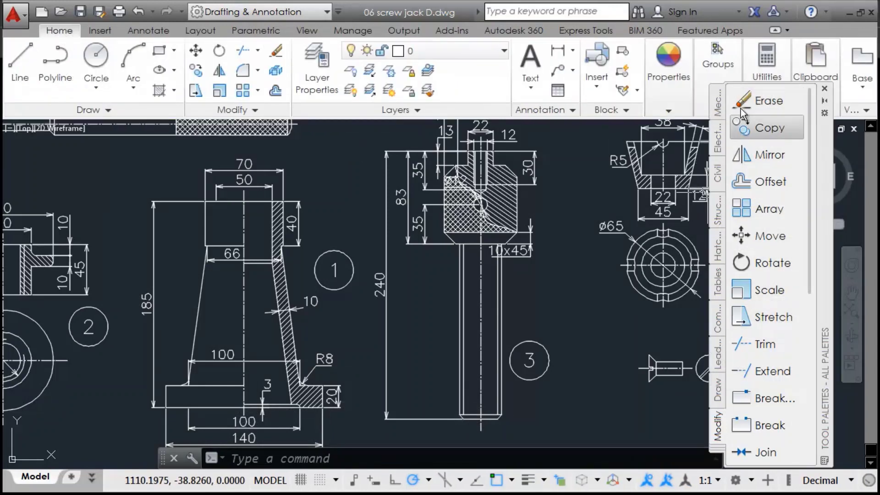
left_click(717, 146)
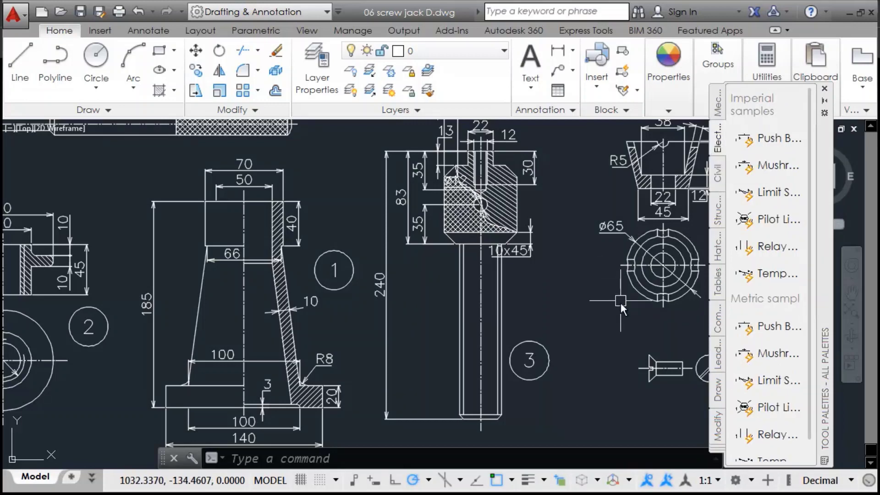
left_click(593, 380)
middle_click_drag(584, 406, 599, 124)
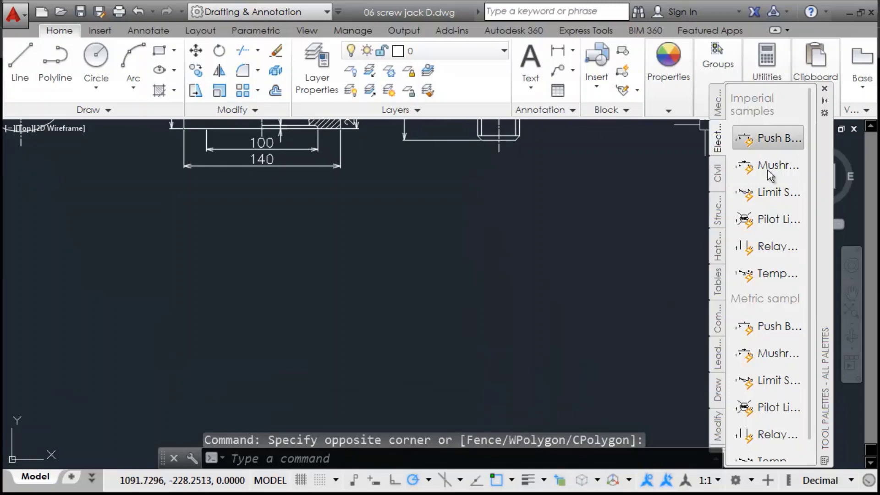
left_click(718, 101)
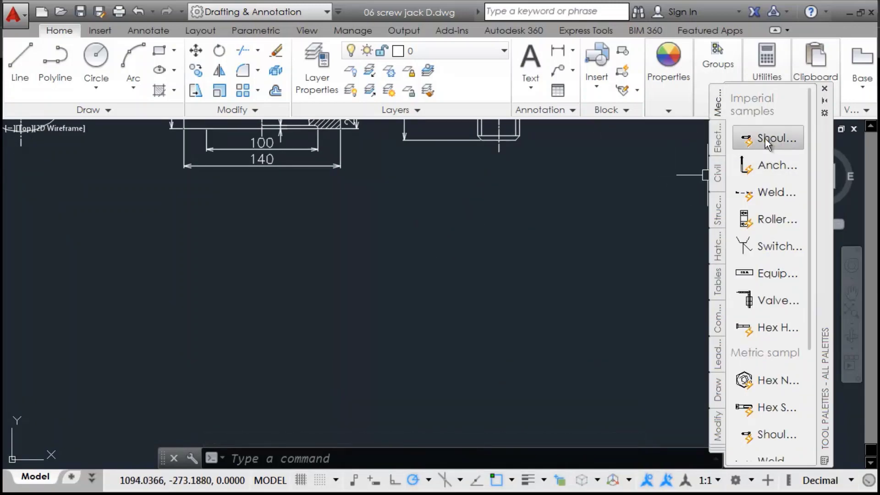
left_click(778, 148)
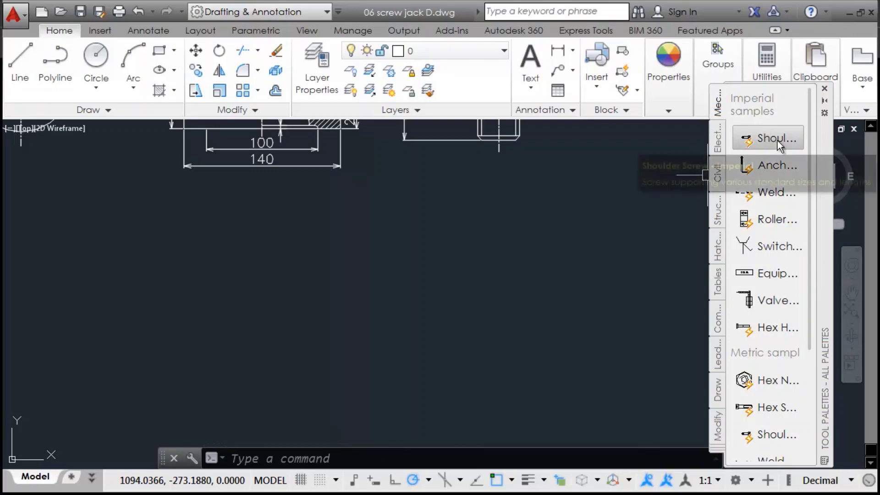
left_click(392, 281)
Examine the inserted shoulder screw up close, including its dynamic block grips.
type("z")
key("Return")
left_click(368, 240)
left_click(441, 300)
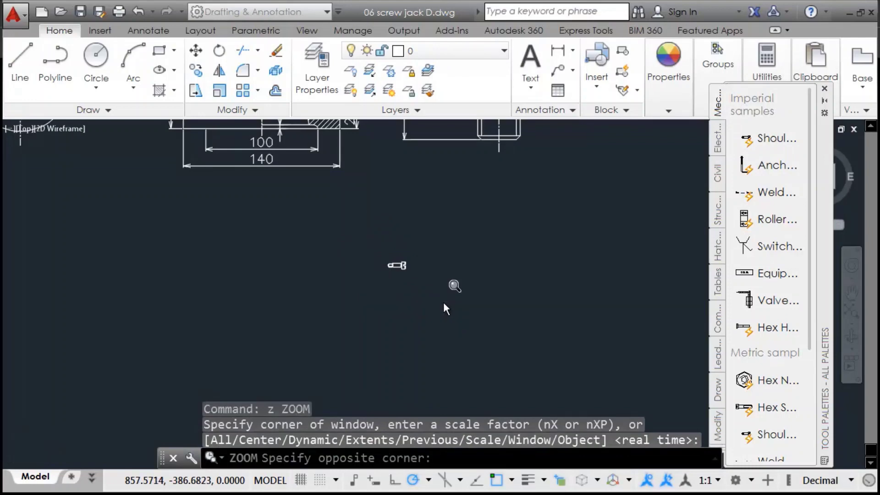
left_click(444, 302)
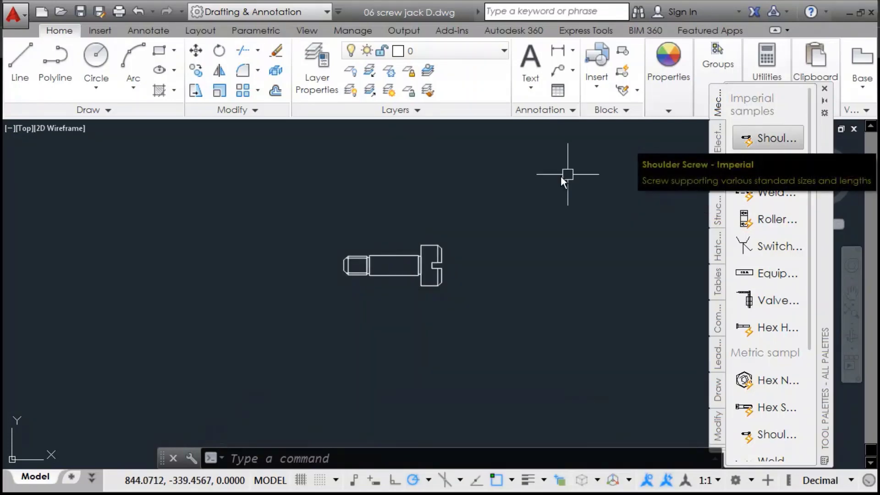
middle_click_drag(468, 268, 413, 282)
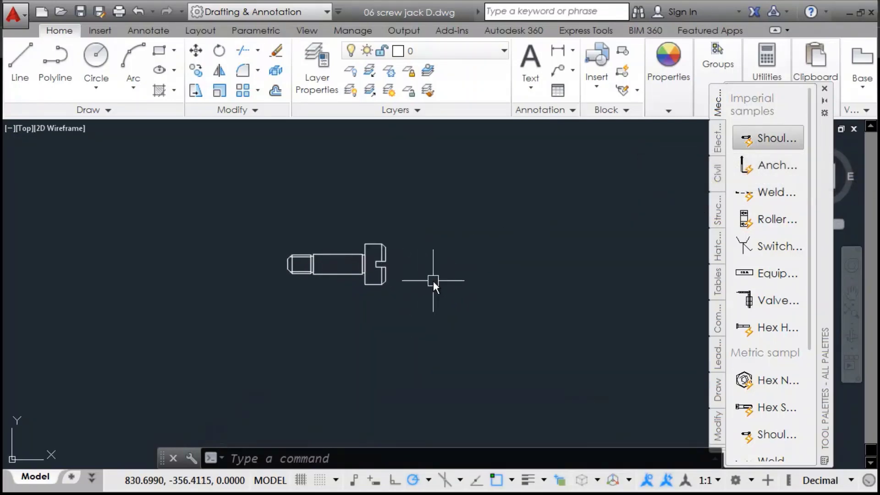
left_click(367, 274)
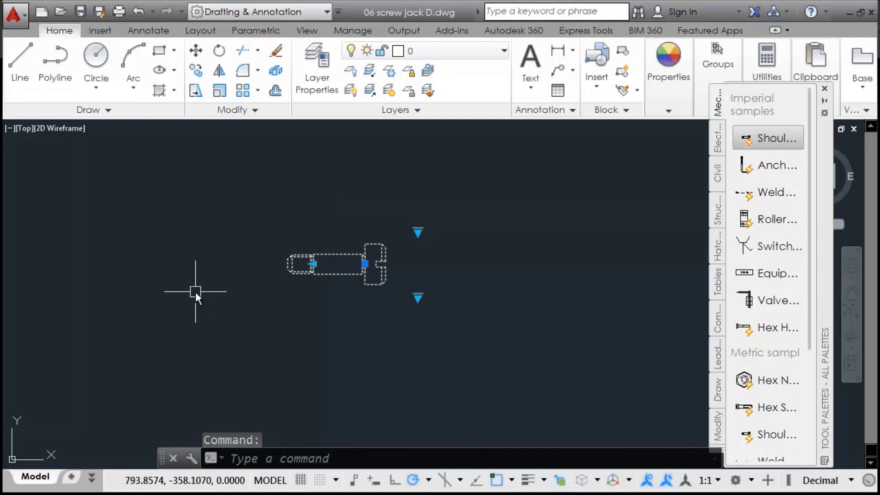
key("Escape")
Draw a zigzag of four connected line segments beside the shoulder screw.
type("l")
key("Return")
left_click(413, 202)
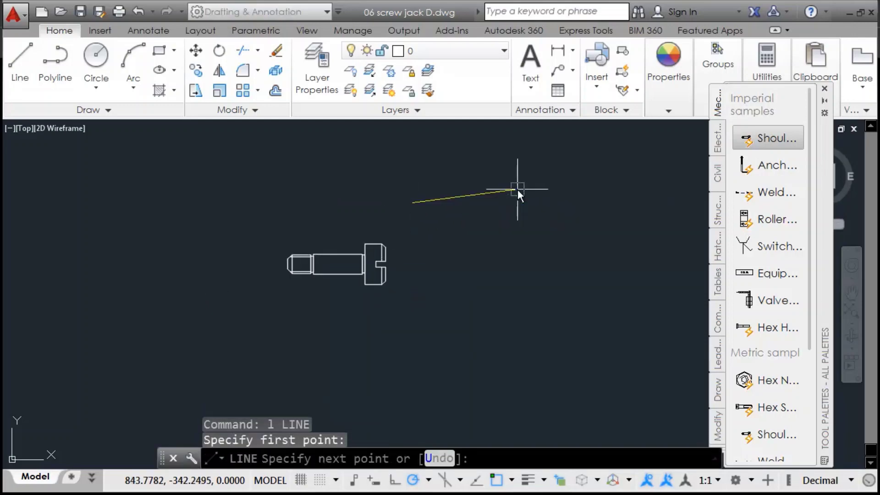
left_click(517, 189)
left_click(509, 251)
left_click(622, 251)
left_click(534, 329)
key("Return")
middle_click_drag(584, 318, 559, 323)
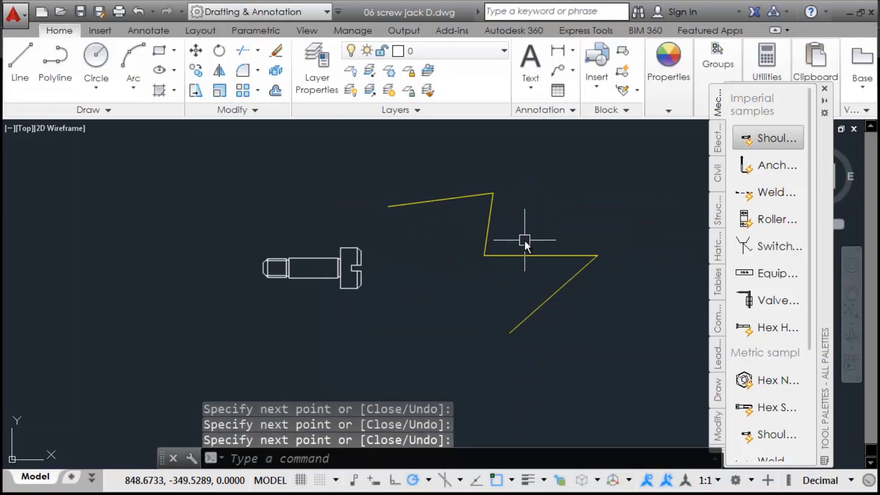
Move the horizontal line segment up and away from its neighbours by its midpoint grip.
left_click(531, 255)
left_click(540, 255)
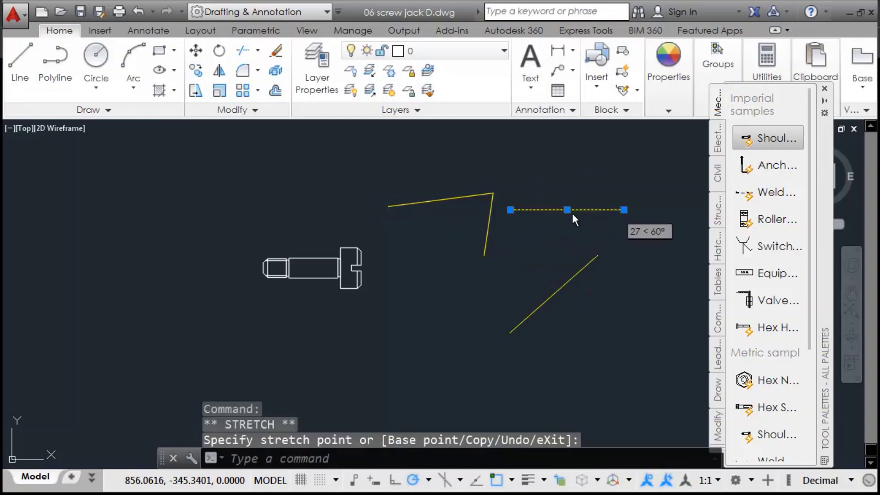
left_click(567, 209)
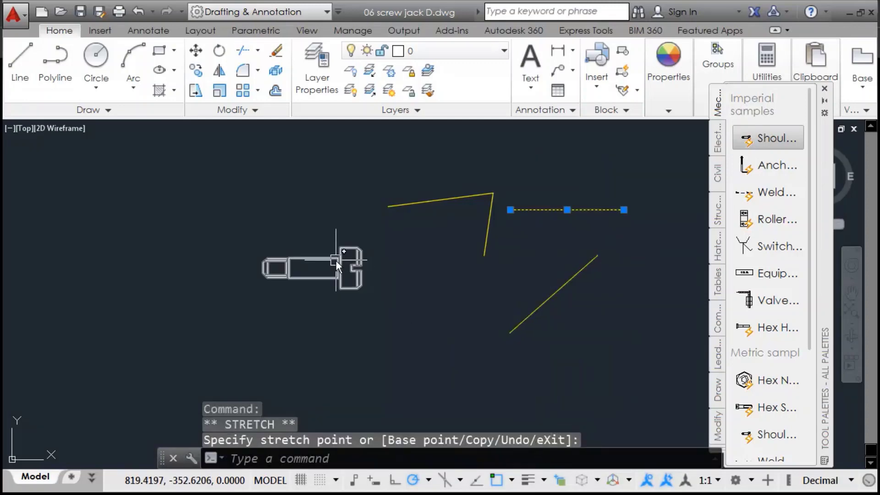
key("Escape")
key("Escape")
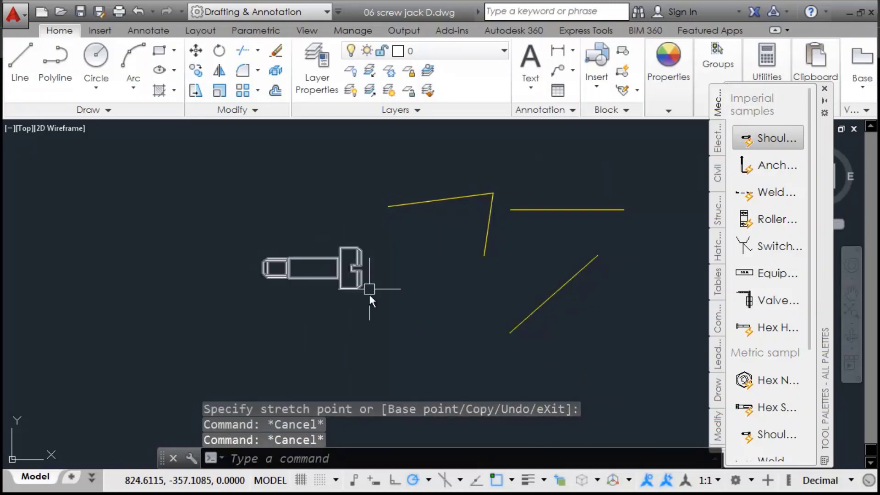
Move the whole shoulder screw lower in the drawing by its insertion point grip.
left_click(344, 259)
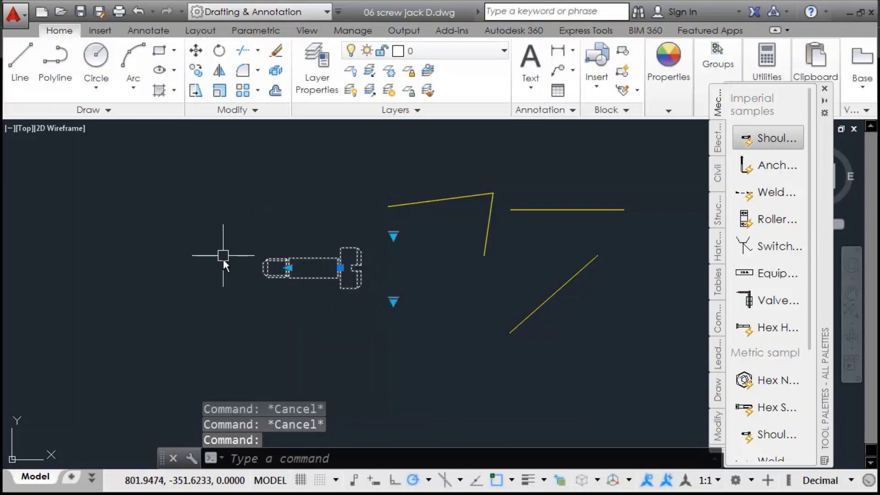
left_click(340, 268)
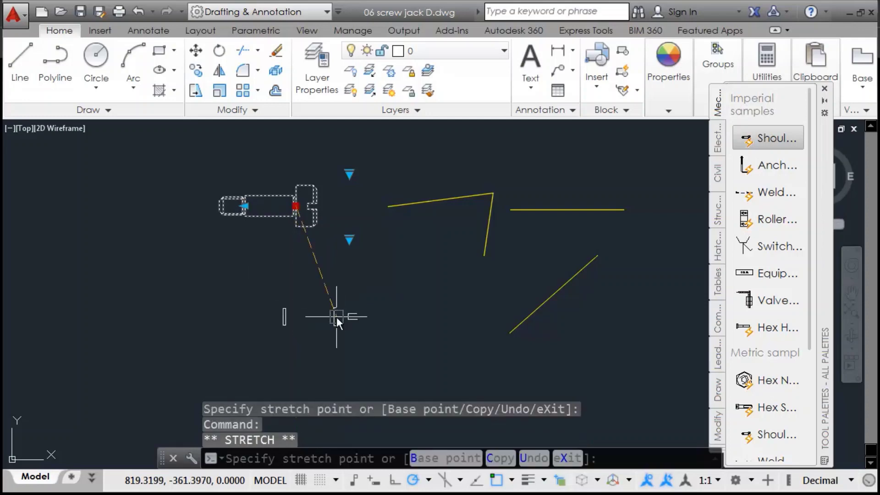
left_click(344, 314)
Shorten the shoulder screw's shank with its length grip and stretch it out again beyond its original length.
scroll(259, 357, "up", 2)
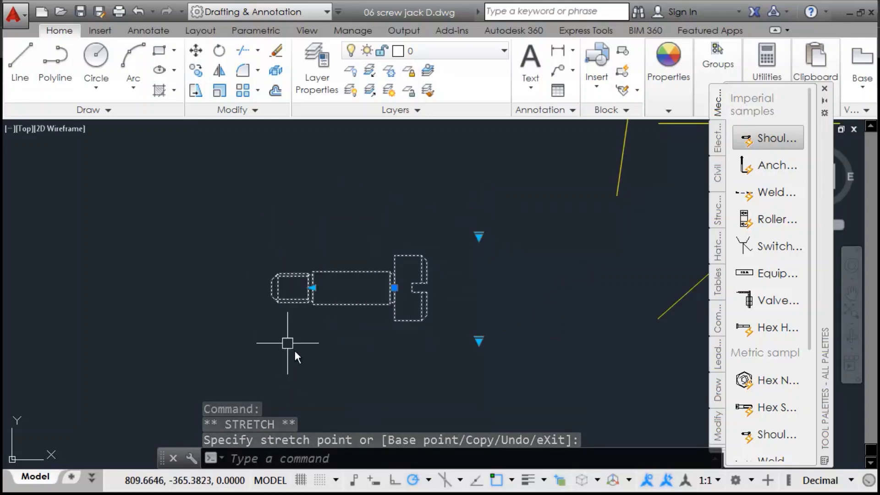
left_click(312, 287)
left_click(367, 289)
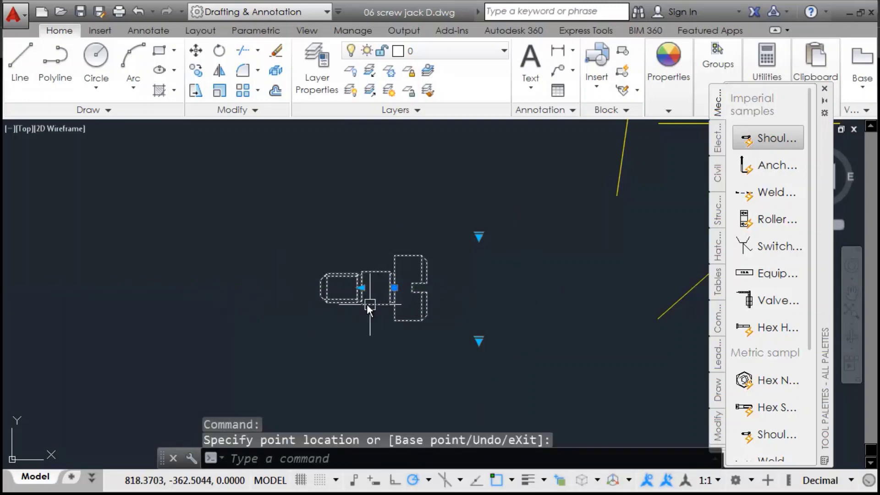
left_click(360, 288)
left_click(261, 288)
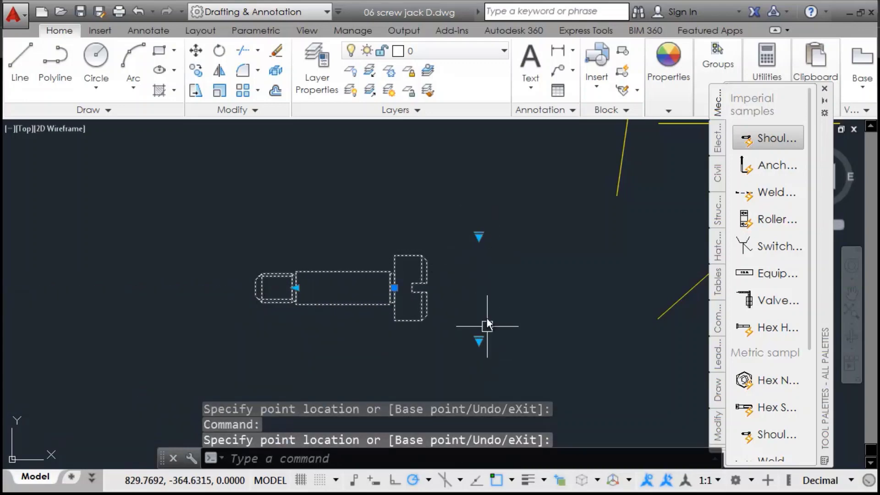
Set the shoulder screw's length to the SSI-45 standard option.
left_click(479, 235)
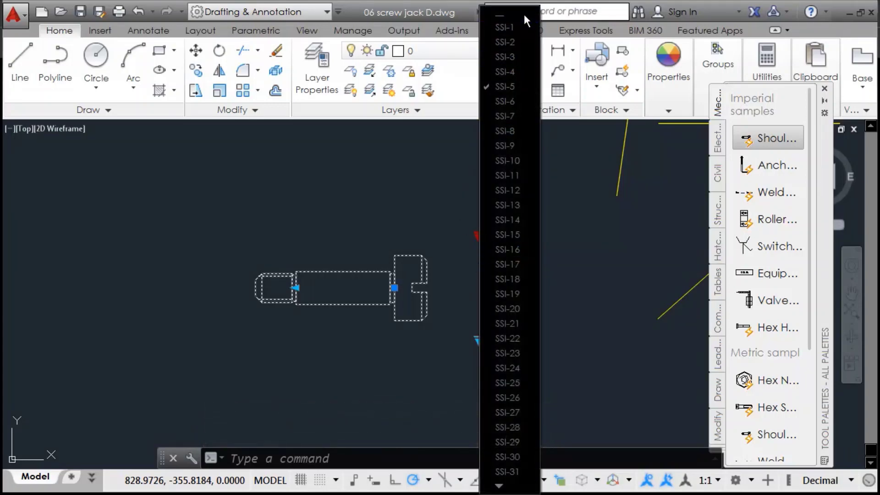
mouse_move(499, 486)
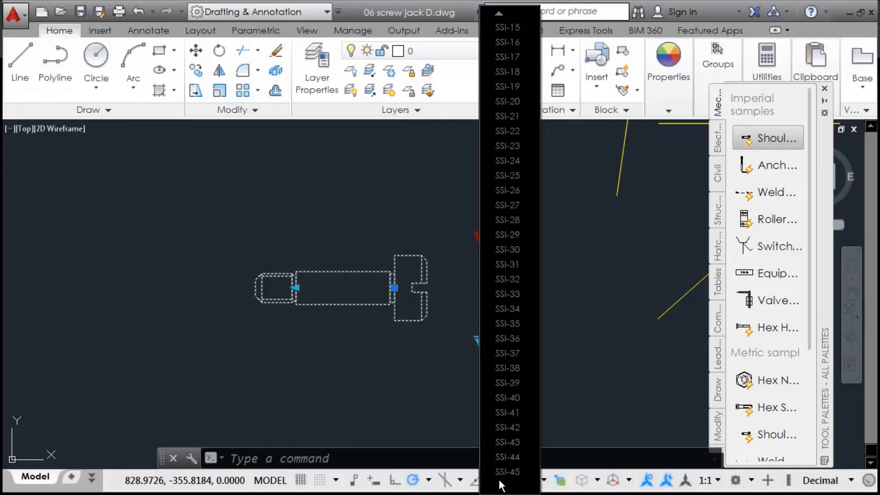
left_click(509, 472)
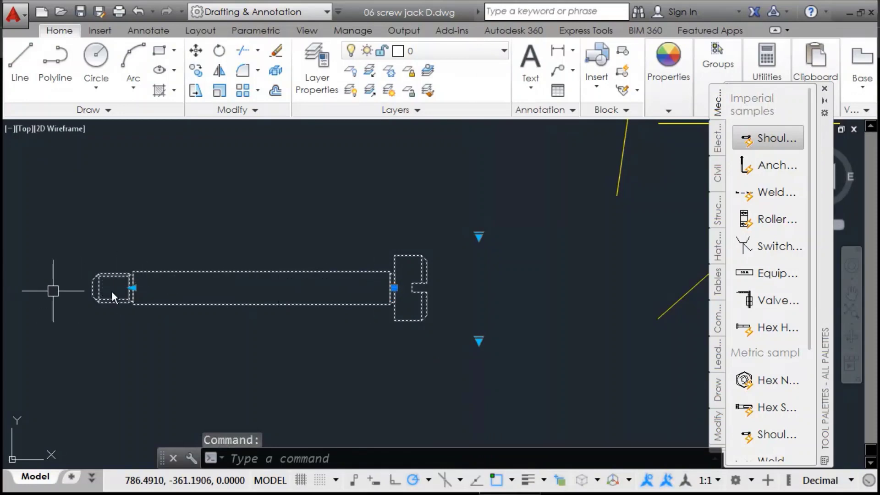
Set the shoulder screw's thread size to 3/8-16.
middle_click_drag(390, 405, 382, 369)
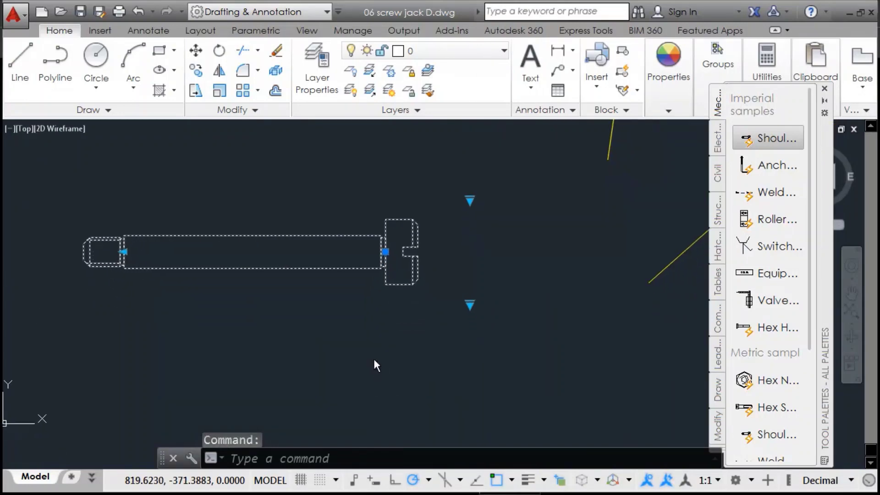
left_click(470, 302)
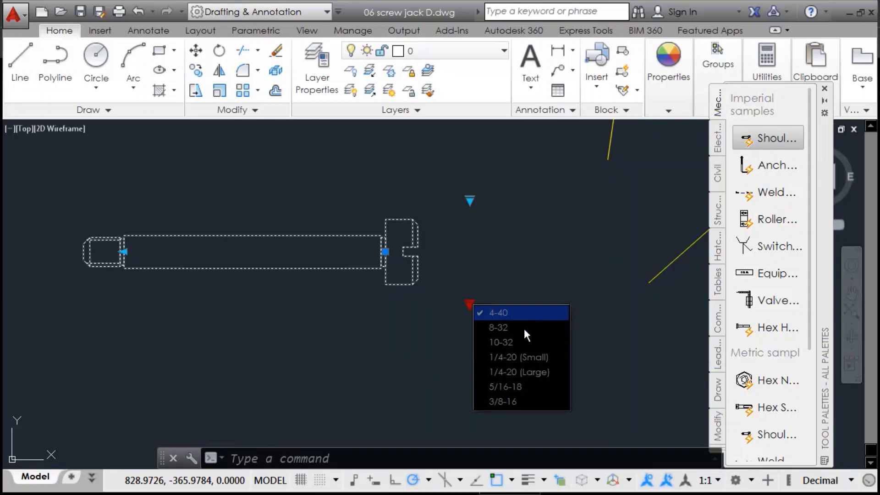
left_click(549, 401)
scroll(513, 303, "down", 4)
scroll(514, 300, "up", 2)
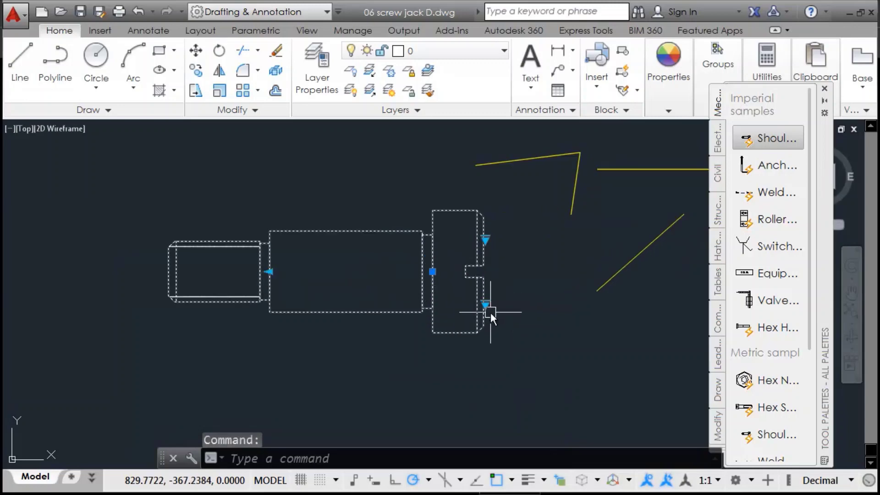
Switch the shoulder screw's thread size to 4-40 and back to 3/8-16.
left_click(484, 302)
left_click(519, 312)
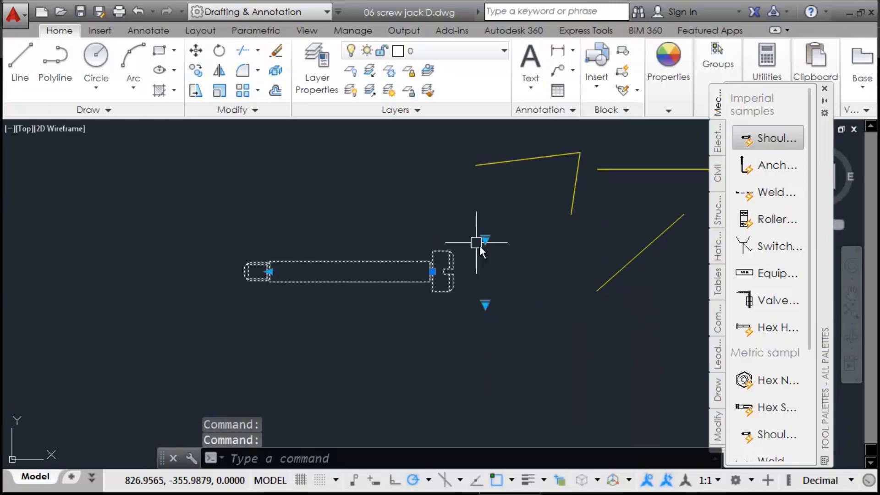
left_click(485, 306)
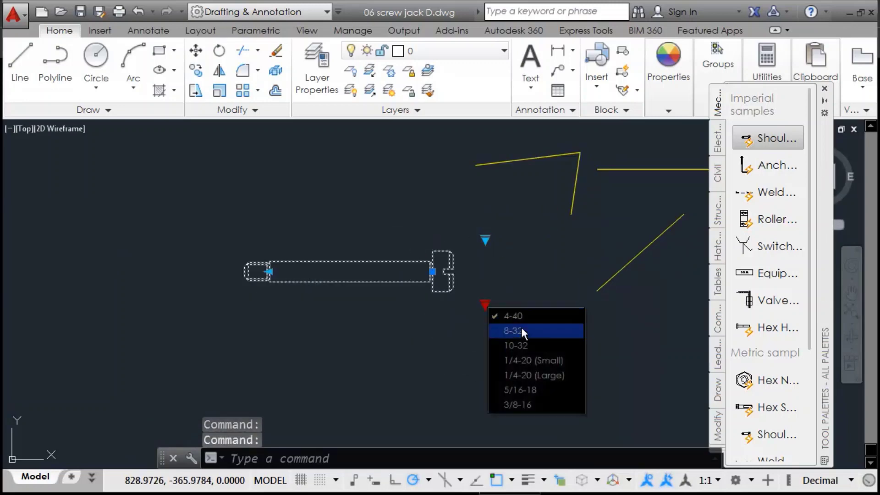
left_click(522, 403)
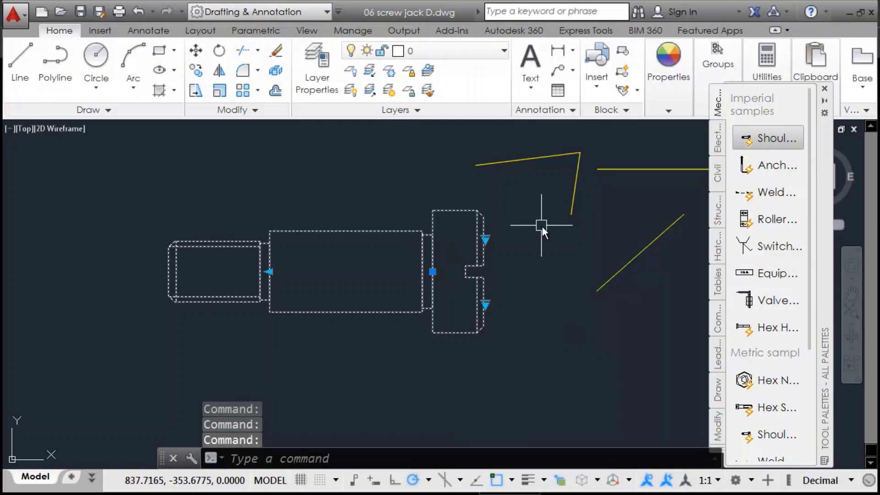
Deselect the shoulder screw and erase the four yellow lines beside its head.
scroll(388, 267, "down", 4)
scroll(388, 268, "up", 4)
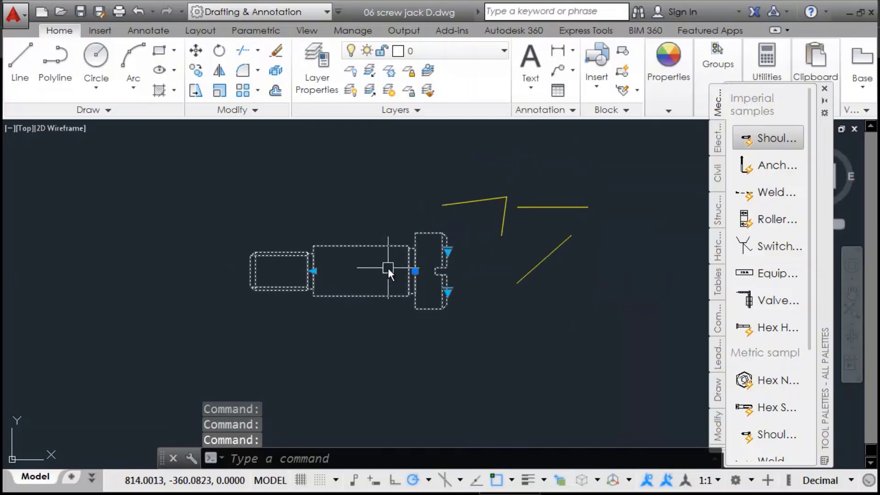
key("Escape")
key("Escape")
middle_click_drag(544, 257, 439, 318)
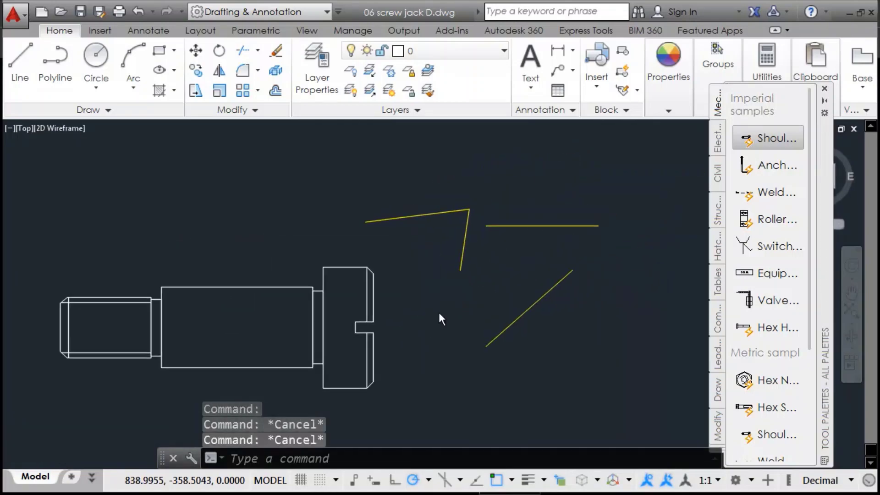
left_click(616, 166)
left_click(441, 372)
type("e")
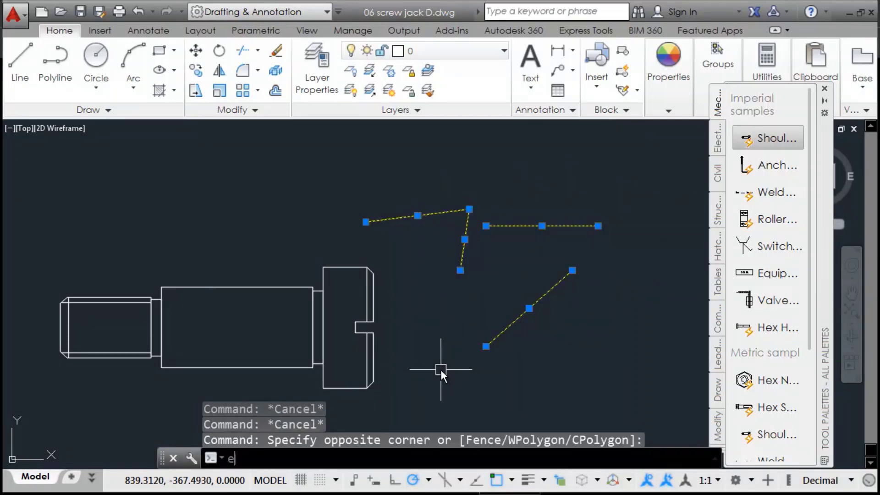
key("Return")
Insert the metric hex nut block from the Mechanical tool palette to the right of the shoulder screw.
scroll(272, 304, "down", 3)
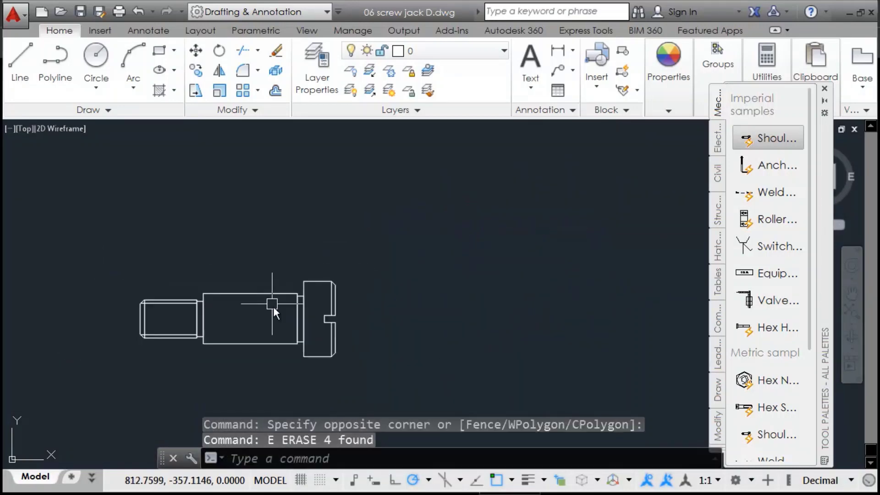
scroll(299, 302, "up", 1)
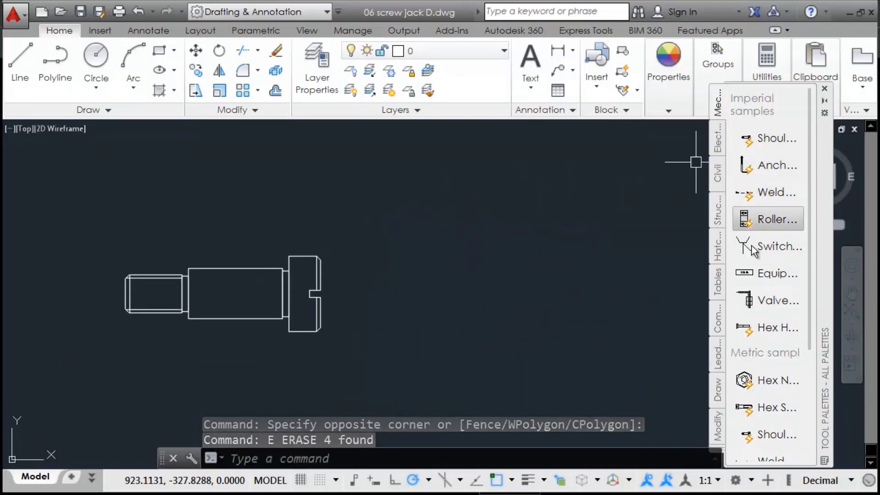
left_click(754, 379)
left_click(455, 283)
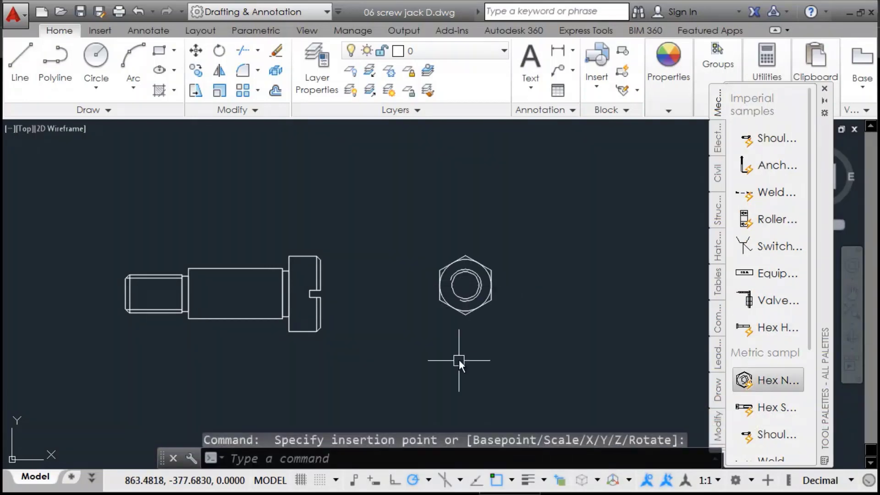
Set the hex nut's size to M12 and deselect it.
scroll(448, 315, "up", 3)
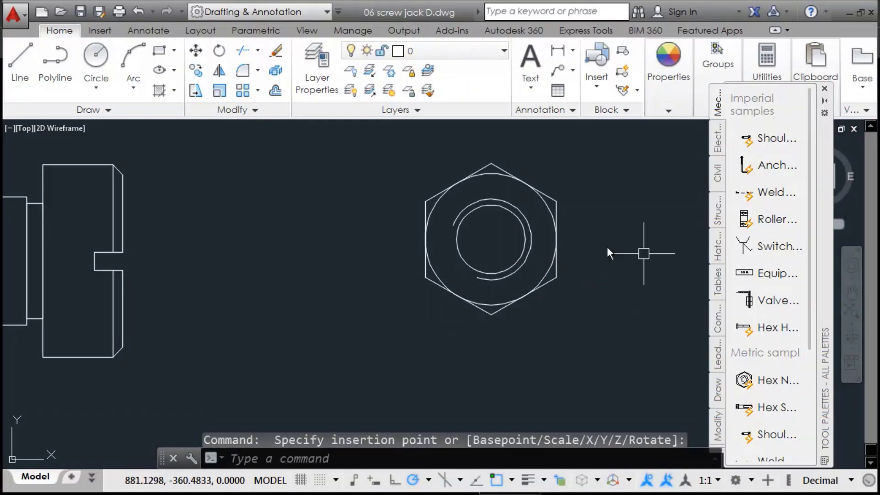
left_click(527, 307)
scroll(506, 307, "down", 3)
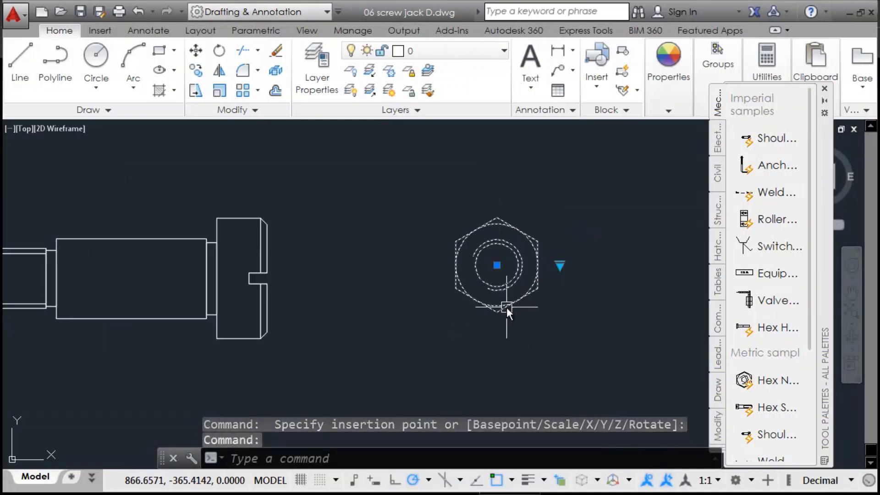
left_click(559, 264)
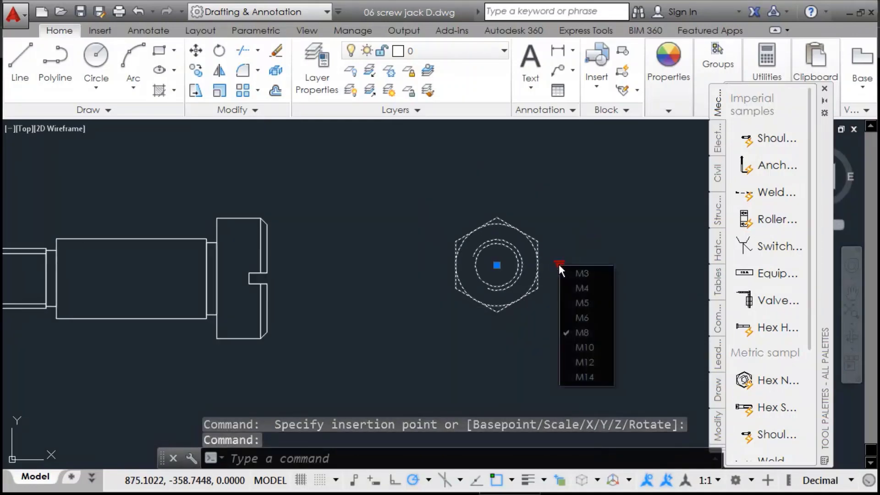
left_click(593, 362)
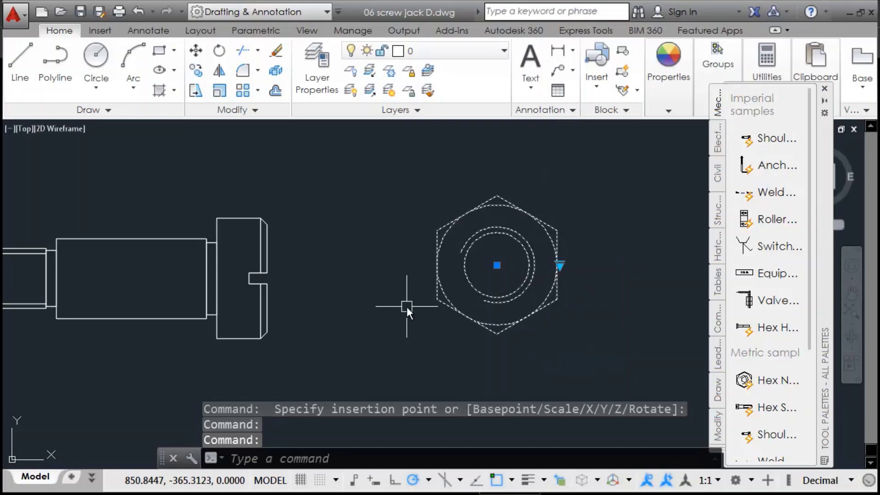
key("Escape")
key("Escape")
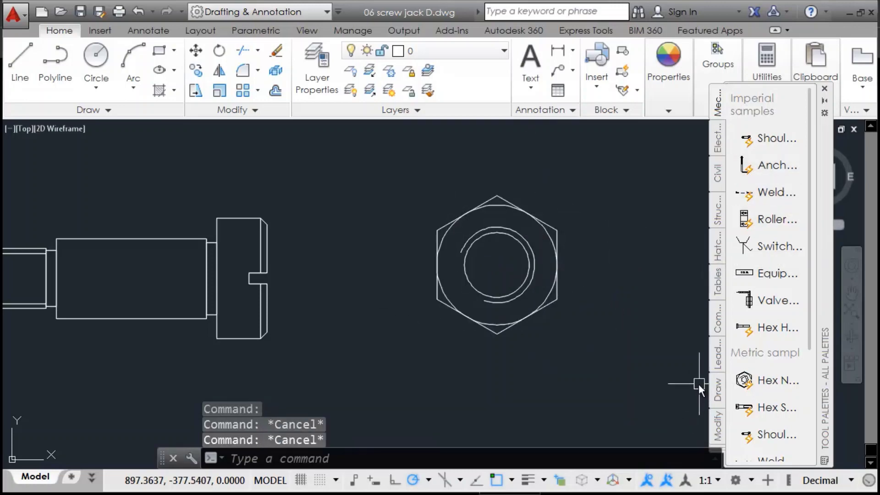
Look through the sample tools in the Electrical, Civil, Structural and Hatches tool palettes.
left_click(719, 146)
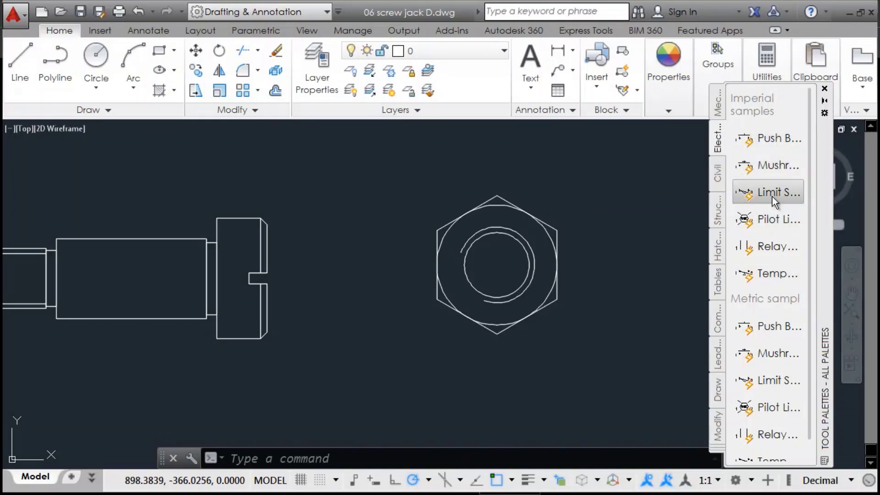
left_click(717, 173)
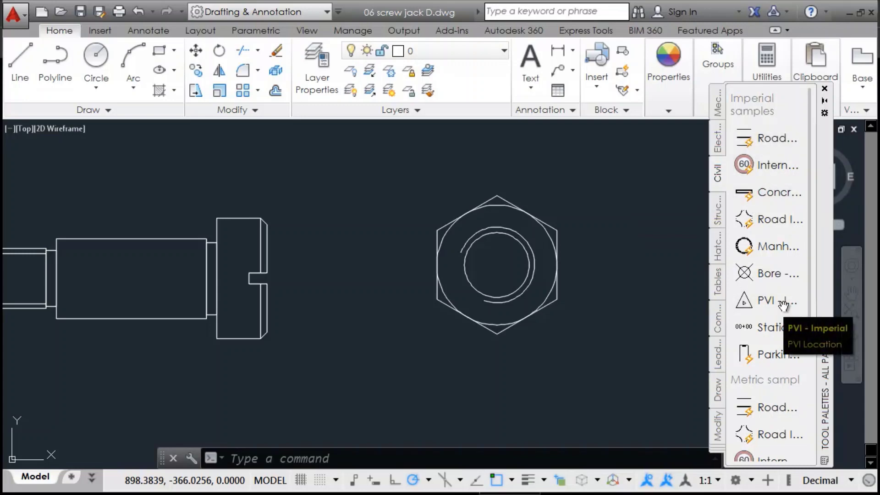
left_click(717, 213)
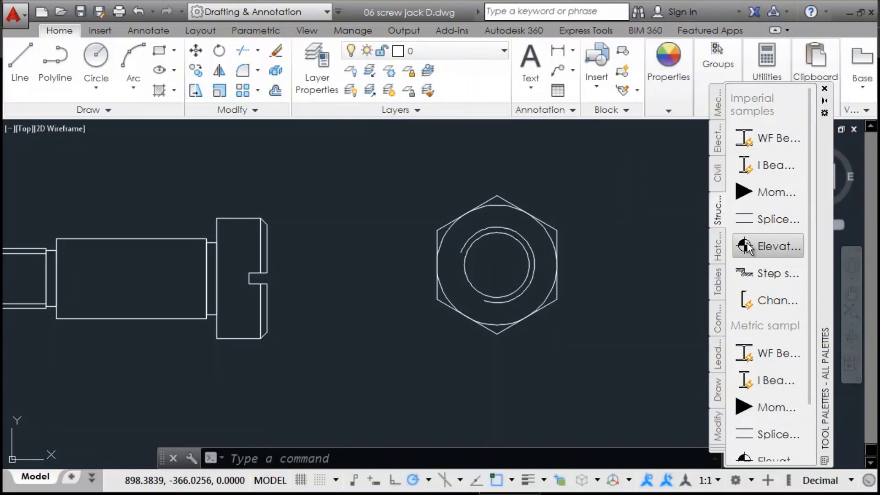
left_click(720, 252)
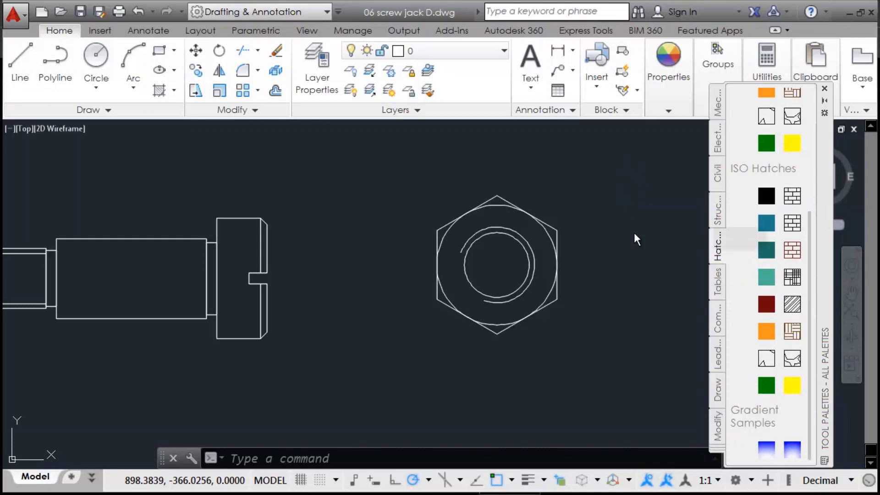
left_click(592, 275)
left_click(641, 281)
middle_click_drag(641, 281, 459, 283)
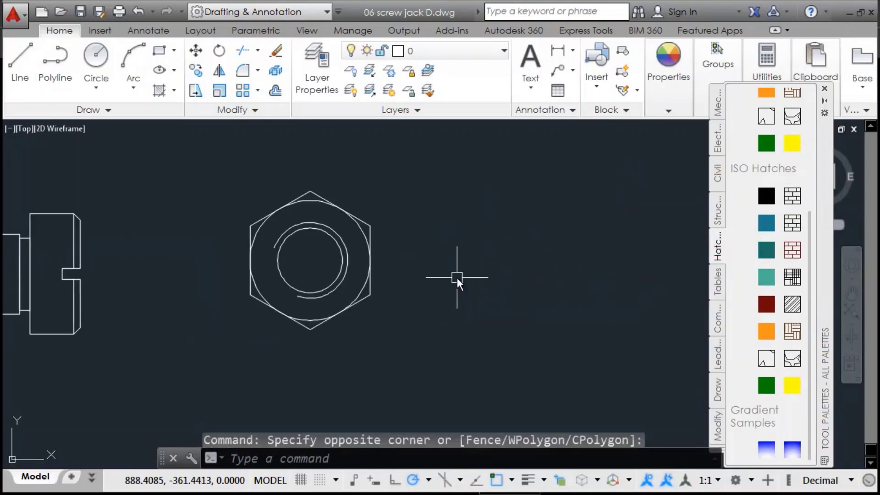
type("L")
key("Return")
left_click(438, 173)
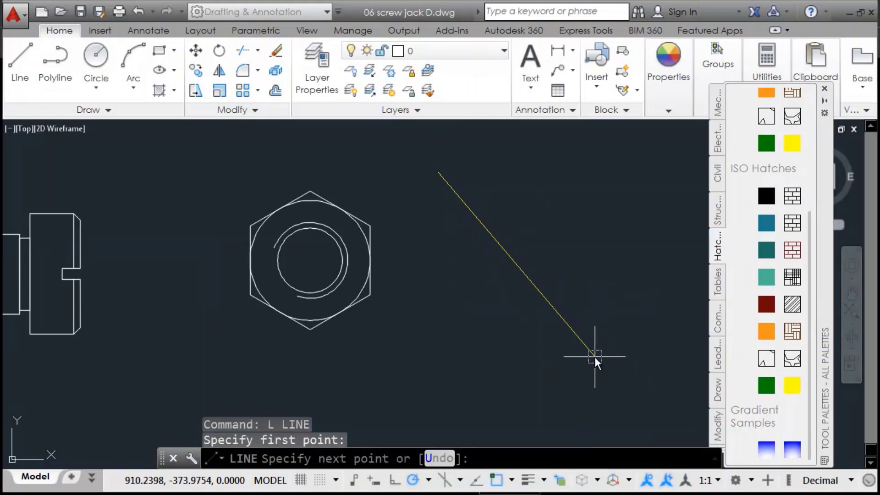
key("Escape")
key("Escape")
Draw a nearly square rectangle to the right of the hex nut as a hatch boundary.
type("rec")
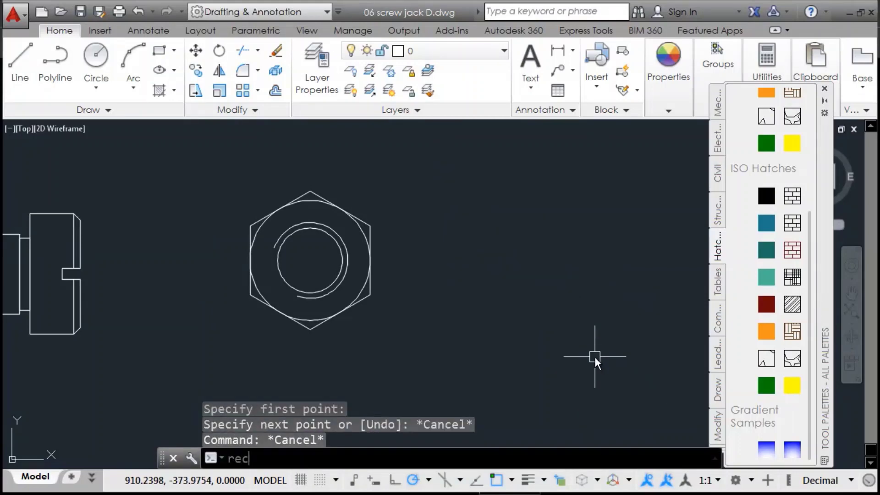
key("Return")
left_click(430, 196)
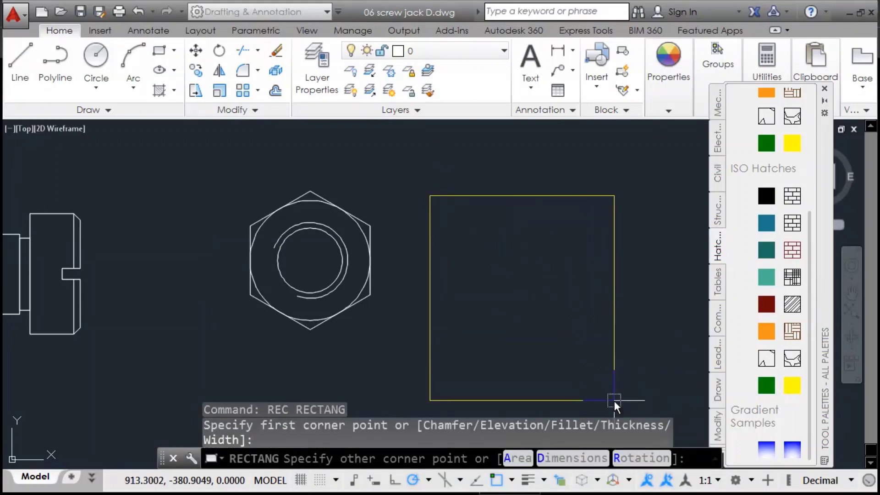
left_click(610, 392)
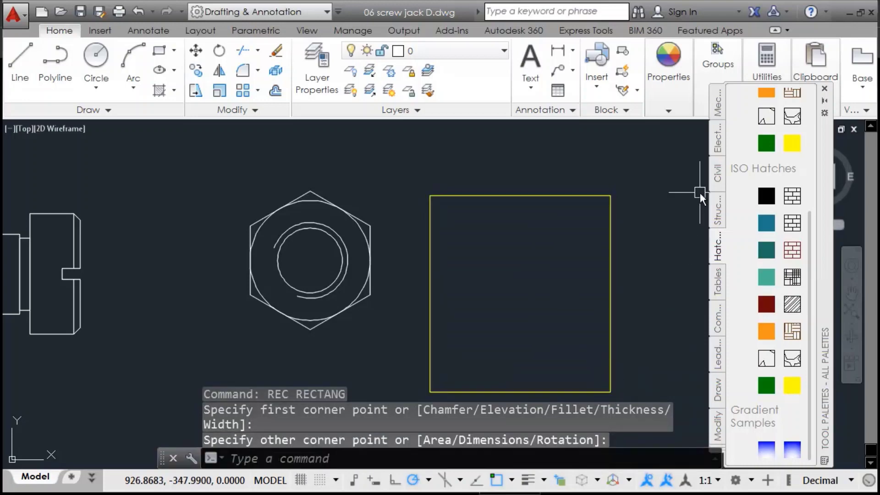
Try out several ISO hatch patterns from the tool palette inside the rectangle and cancel the placement.
left_click(786, 222)
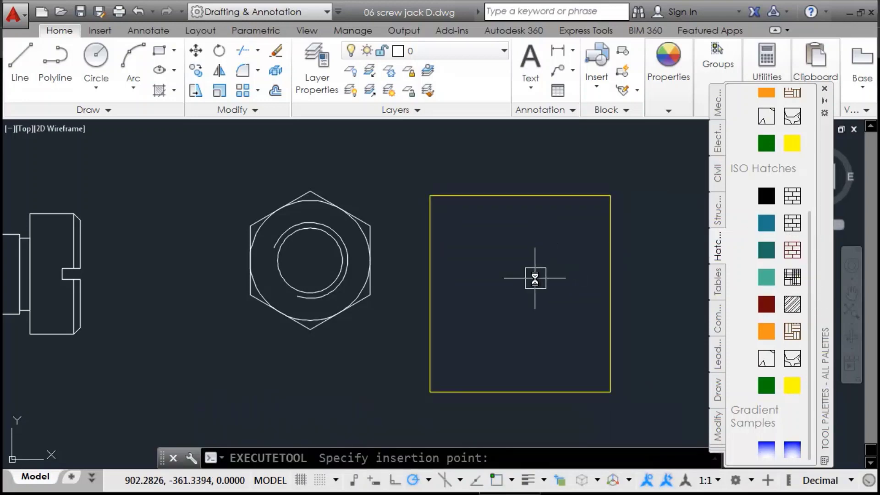
left_click(792, 222)
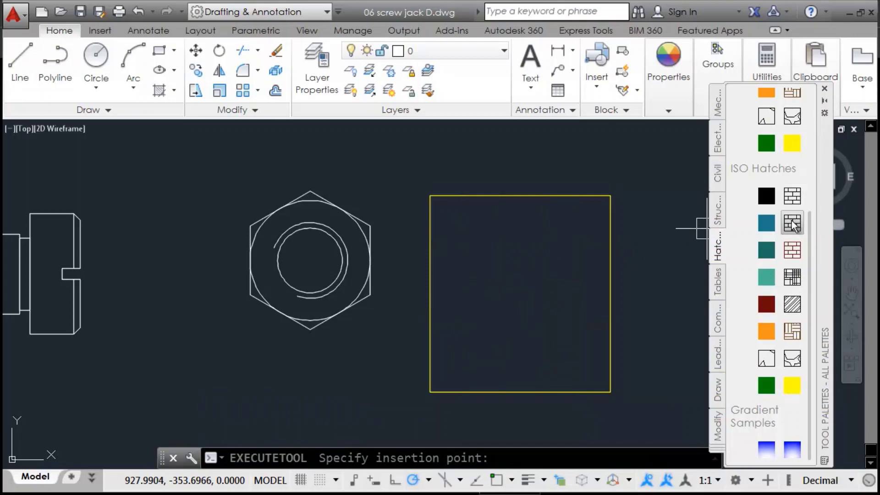
left_click(788, 250)
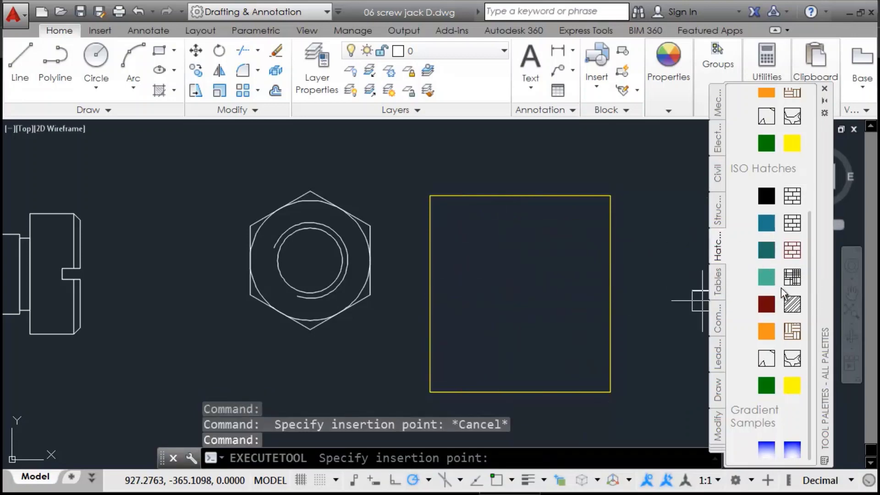
left_click(792, 331)
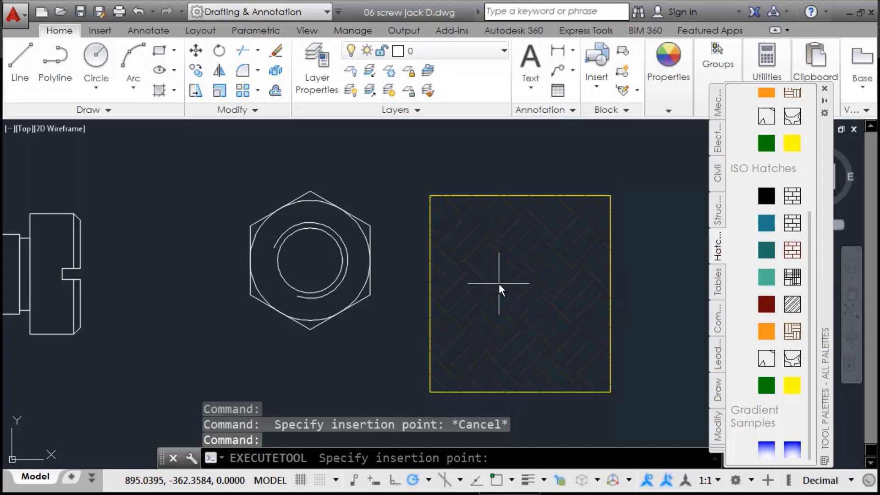
left_click(791, 359)
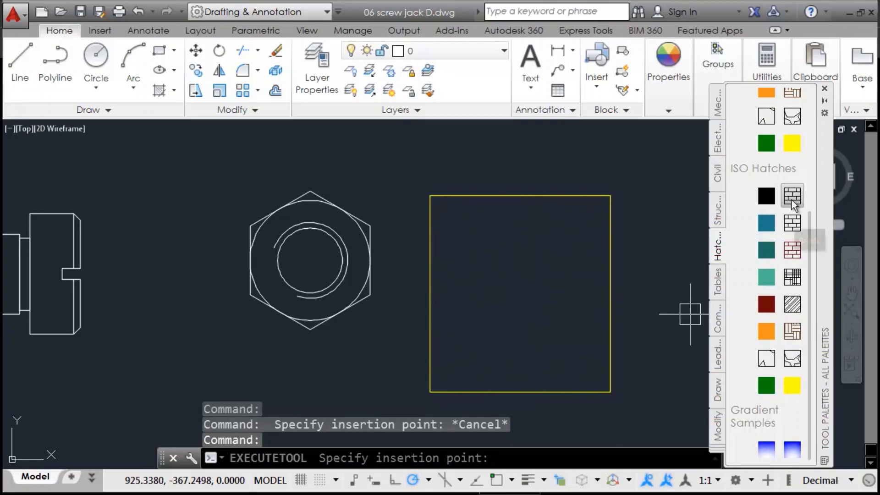
left_click_drag(810, 249, 810, 122)
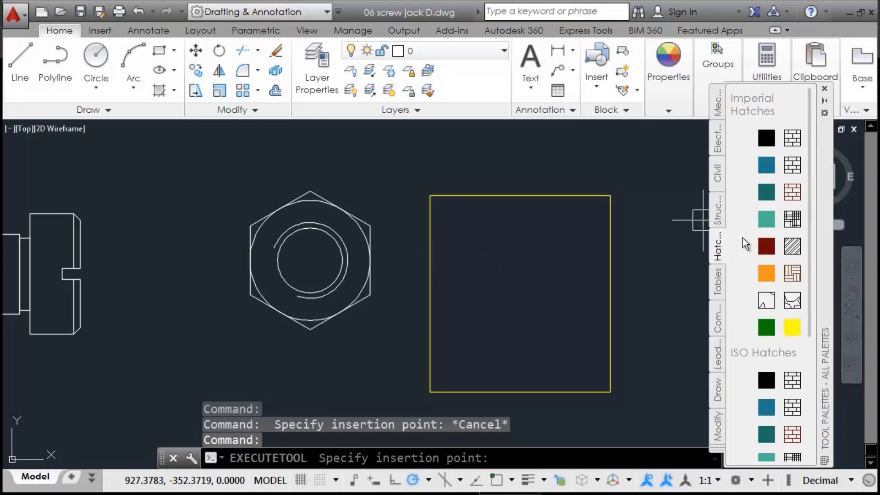
key("Escape")
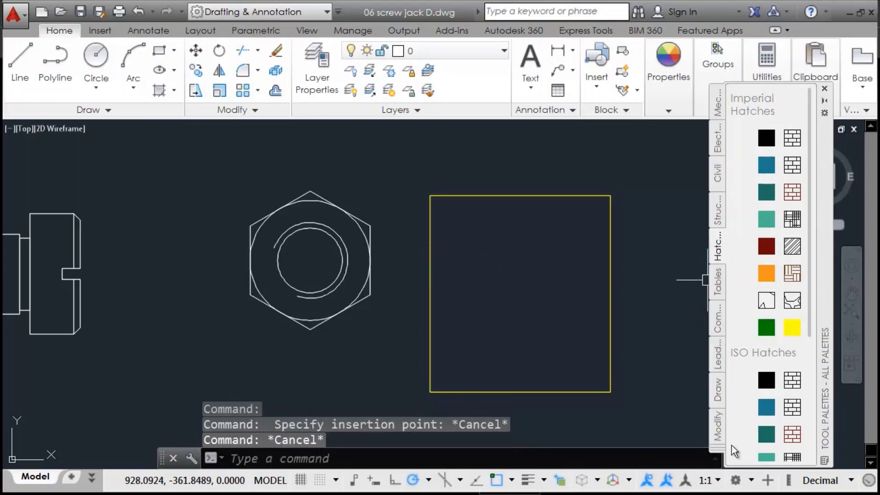
Show the full list of available tool palettes and dismiss it.
left_click(718, 451)
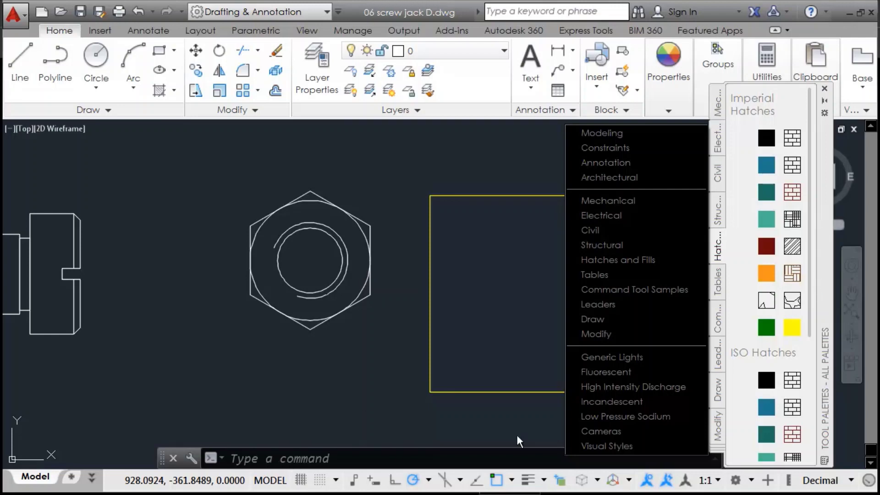
key("Escape")
key("Escape")
key("Escape")
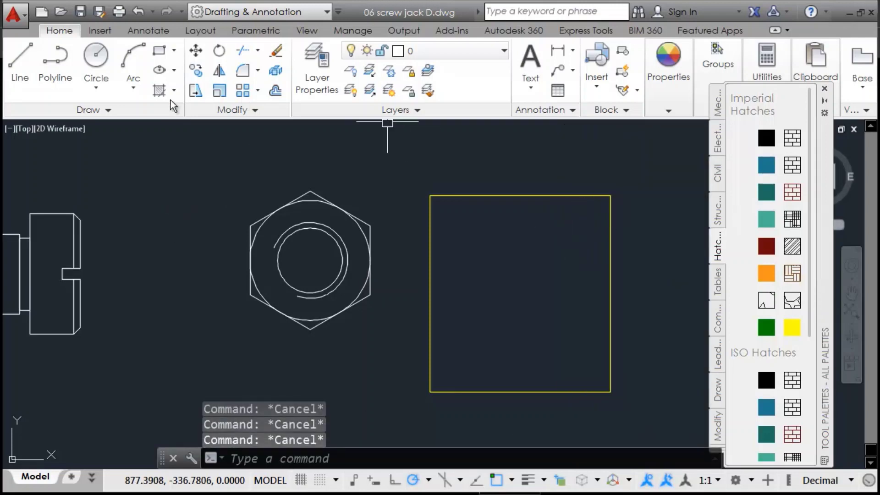
Look through the tools in the Draw palette and revisit the Electrical and Civil palettes.
left_click(718, 389)
left_click_drag(811, 122, 810, 300)
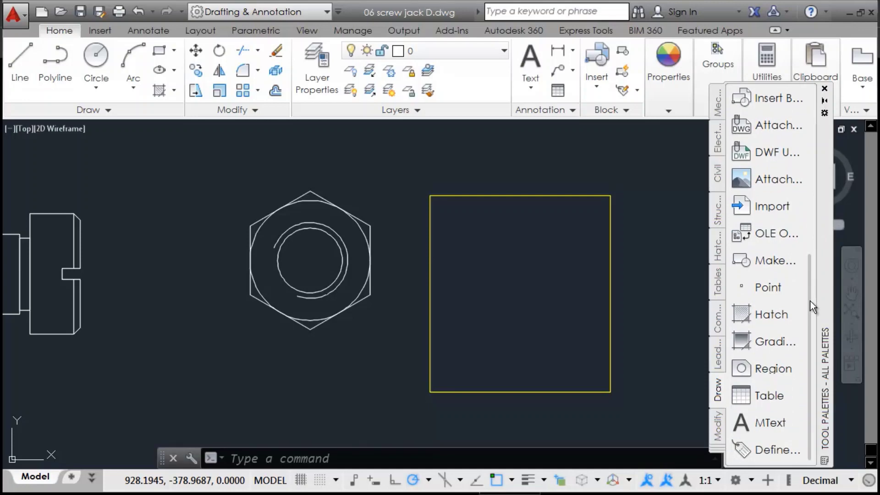
left_click(755, 338)
left_click(530, 310)
left_click(472, 349)
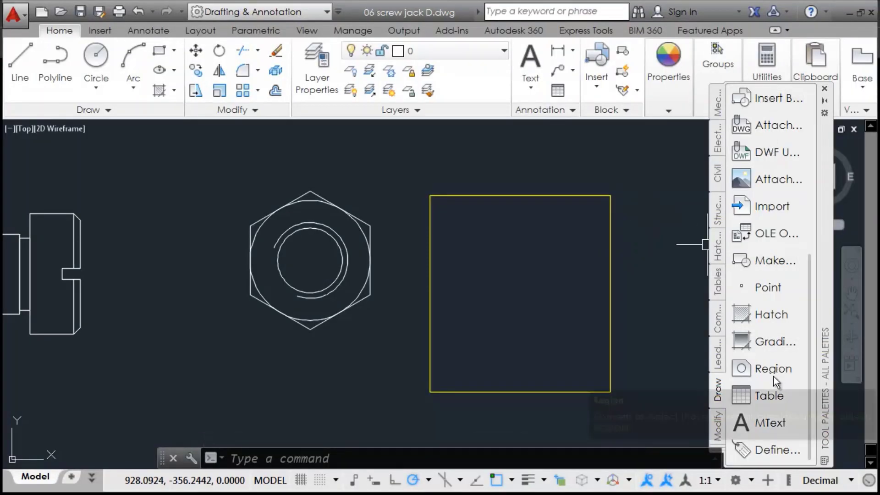
left_click(723, 148)
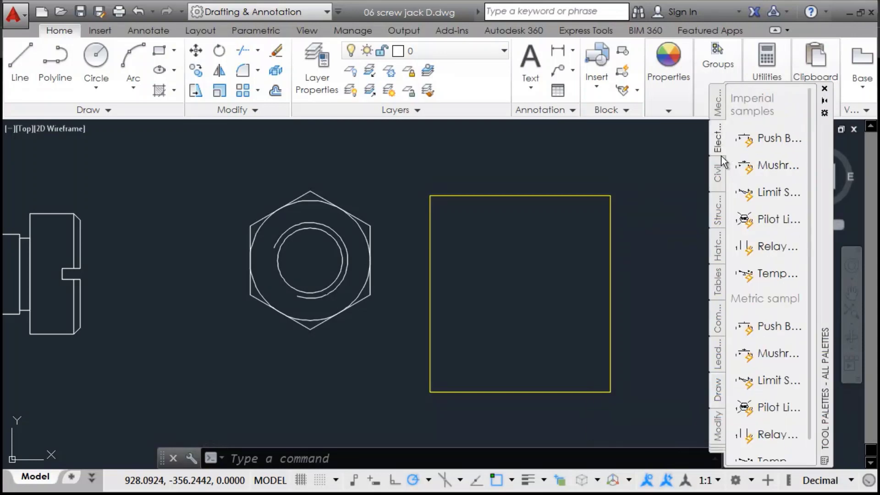
left_click(723, 171)
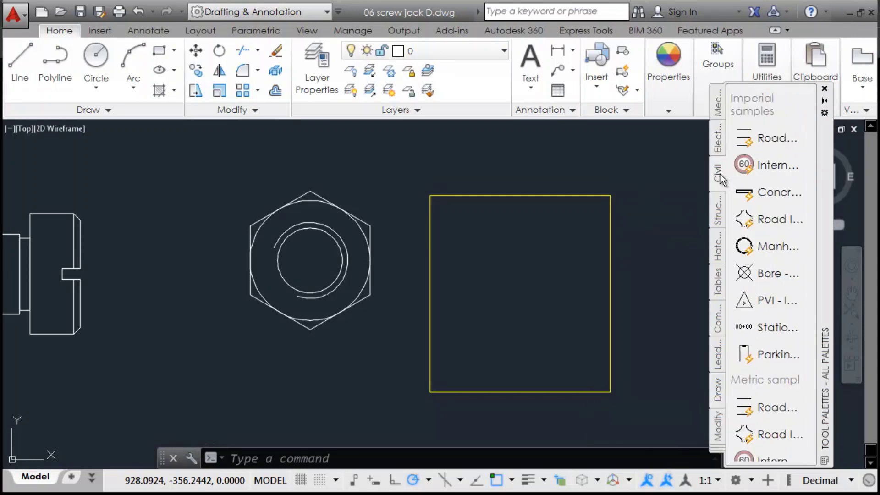
Close the tool palettes and erase the yellow rectangle beside the hex nut.
left_click(823, 94)
left_click(635, 181)
left_click(577, 267)
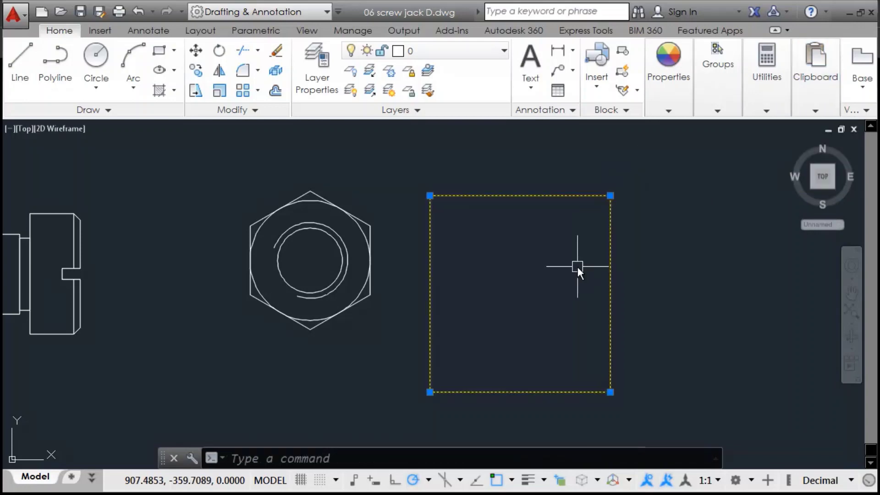
type("e")
key("Return")
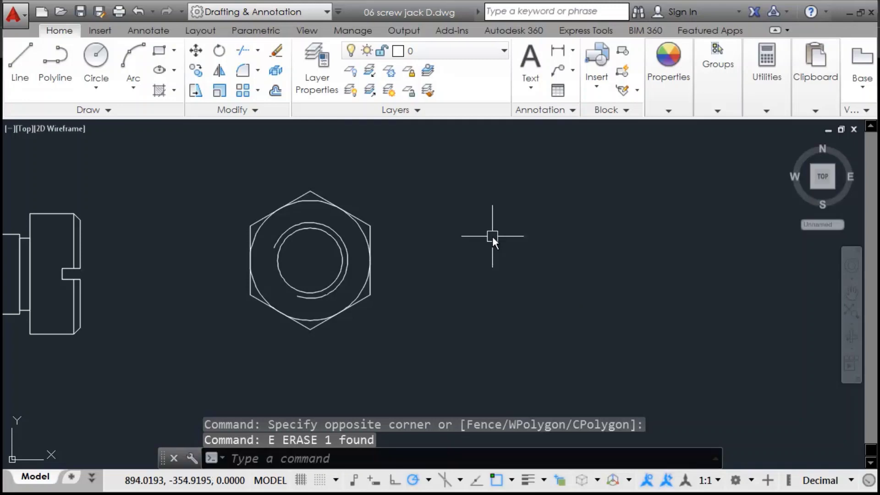
Launch DesignCenter with the ADC command and move its window slightly to the right over the drawing area.
scroll(492, 236, "down", 1)
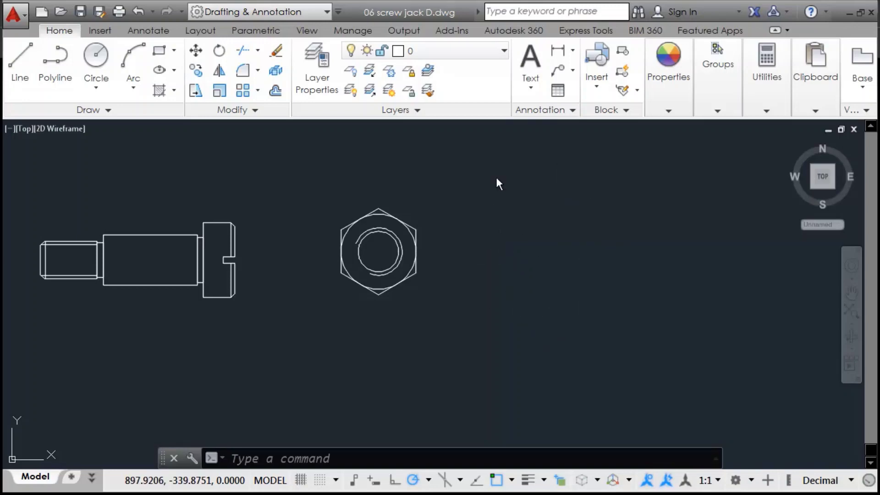
key("Escape")
key("Escape")
key("Escape")
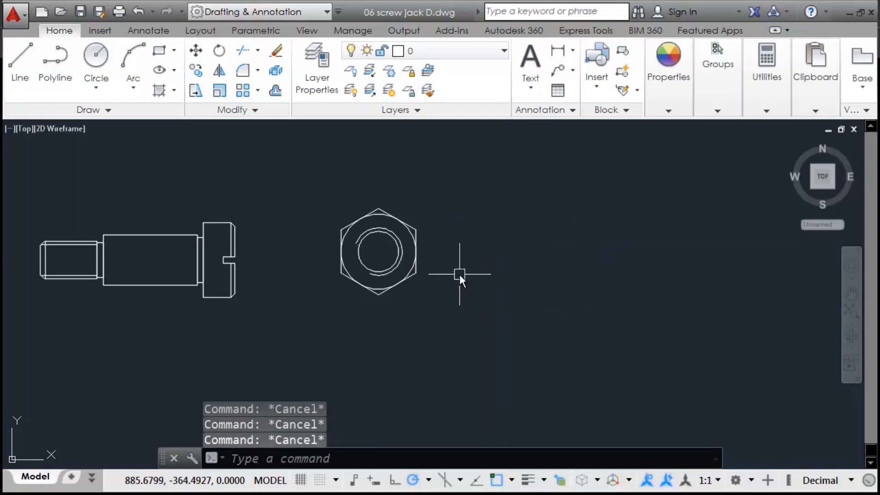
type("adc")
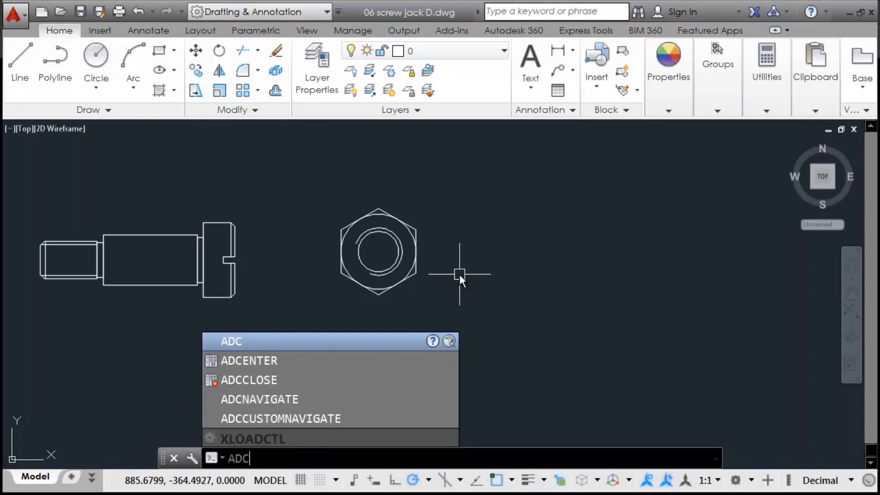
key("Return")
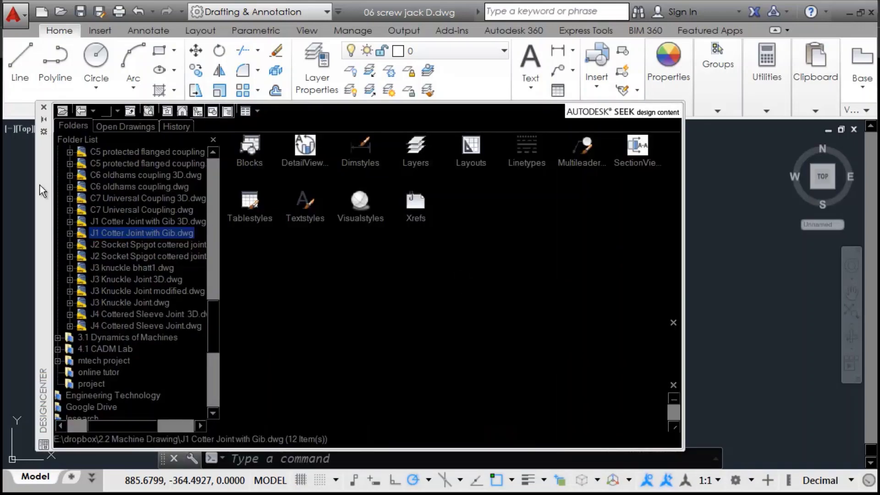
left_click_drag(39, 191, 106, 195)
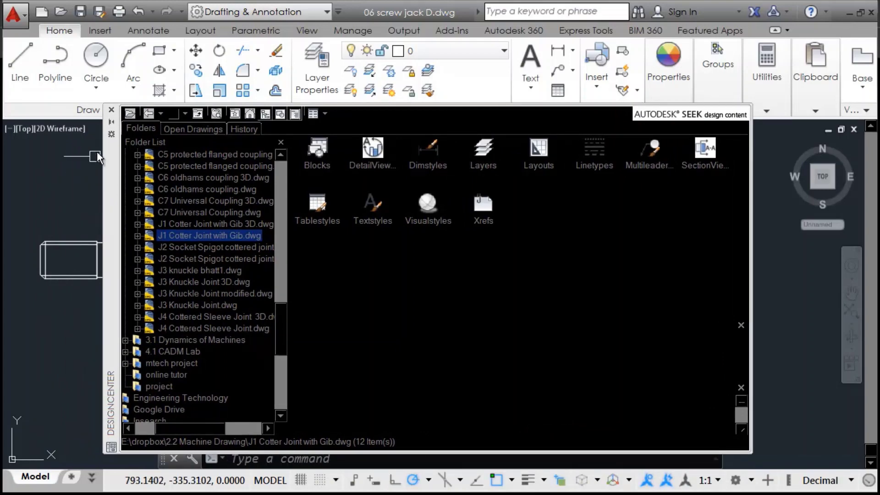
Turn on auto-hide for the DesignCenter window so that it collapses to its title bar.
left_click(15, 176)
left_click(64, 221)
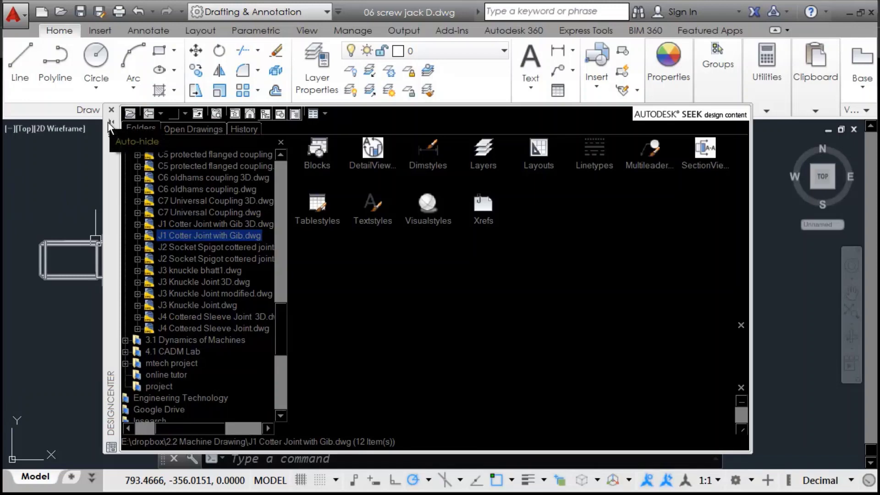
left_click(110, 124)
left_click(468, 183)
left_click(639, 274)
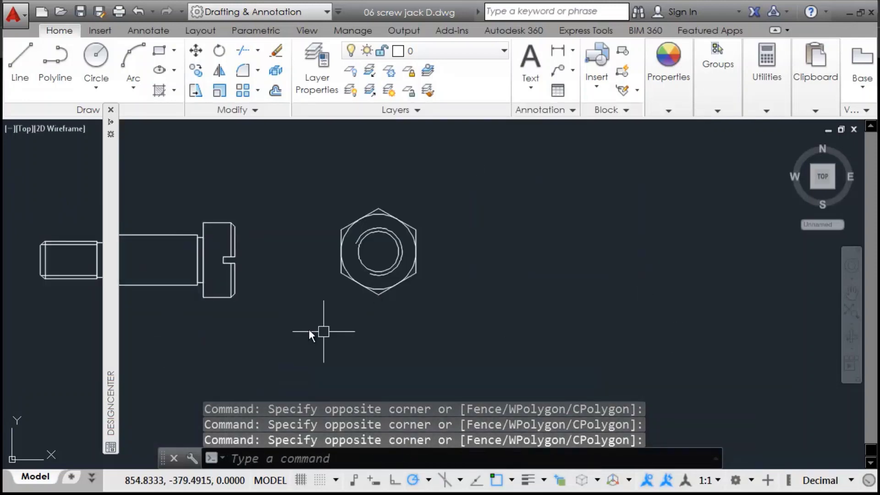
Browse the DesignCenter folder list to 2.2 Machine Drawing, Assembly, and show the contents of 01 Stuffing box A.dwg.
mouse_move(114, 268)
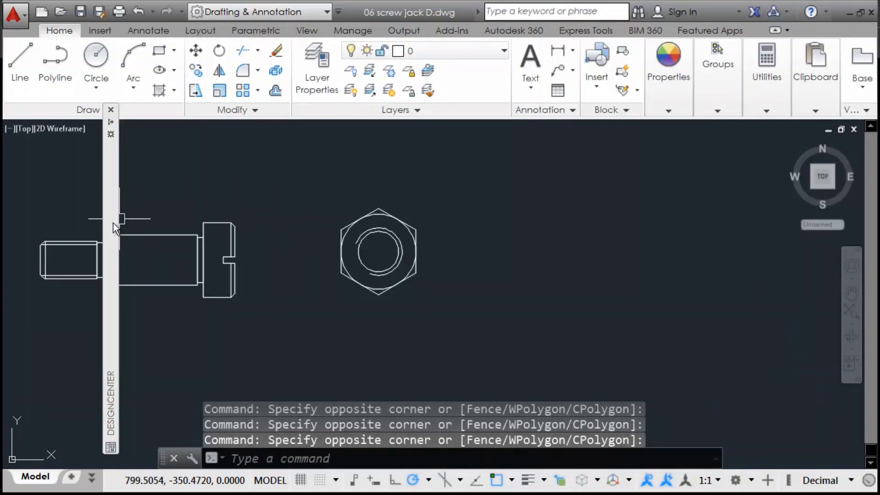
mouse_move(114, 224)
scroll(285, 293, "up", 15)
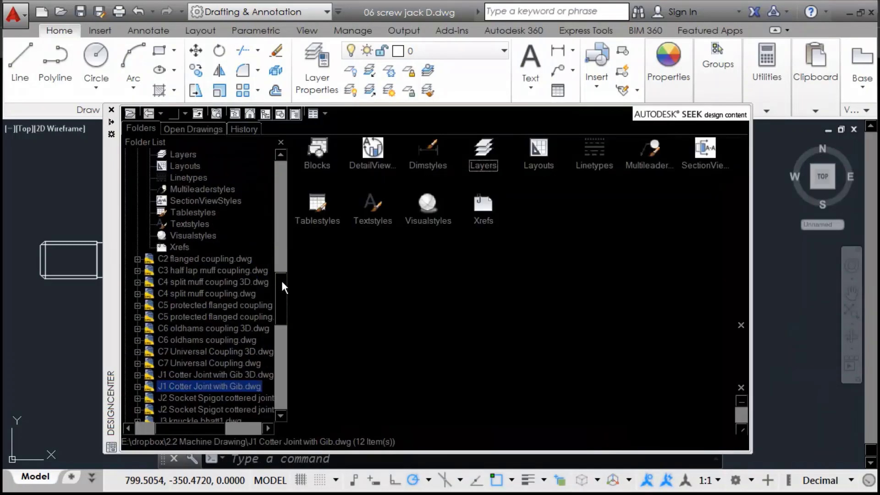
left_click_drag(208, 429, 176, 428)
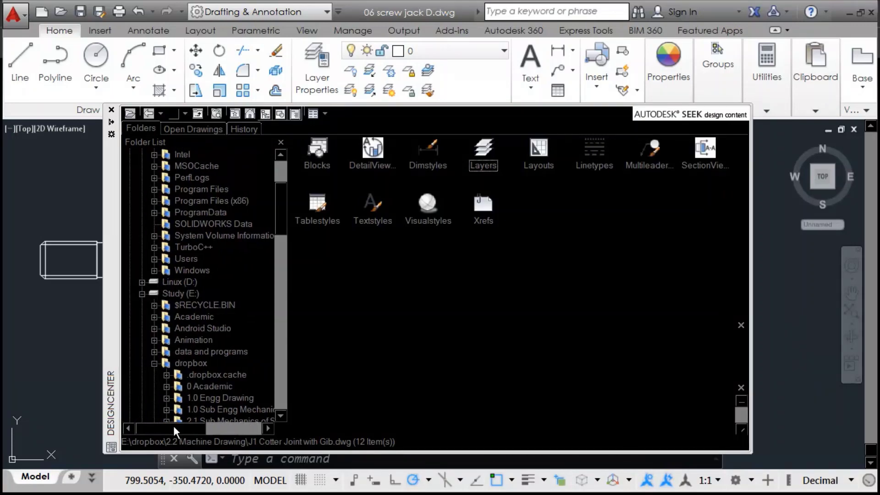
mouse_move(278, 217)
left_mouse_down()
mouse_move(279, 181)
mouse_move(294, 334)
mouse_move(297, 254)
left_mouse_up()
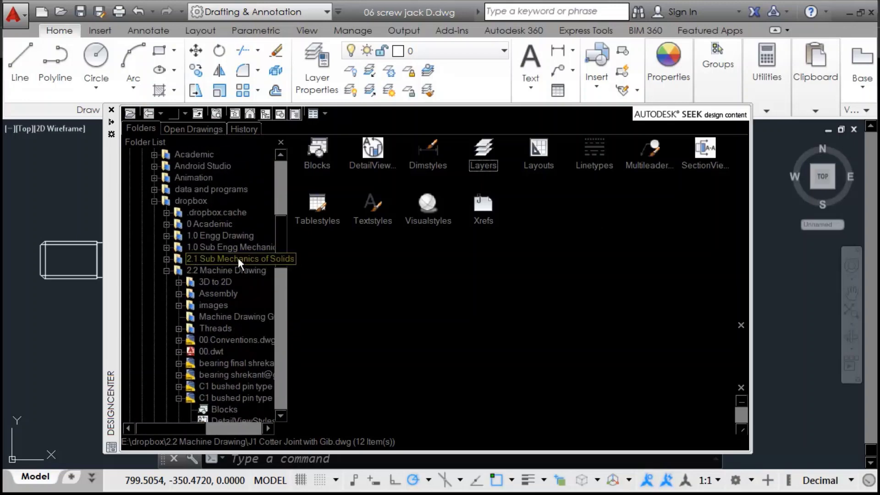
left_click(224, 290)
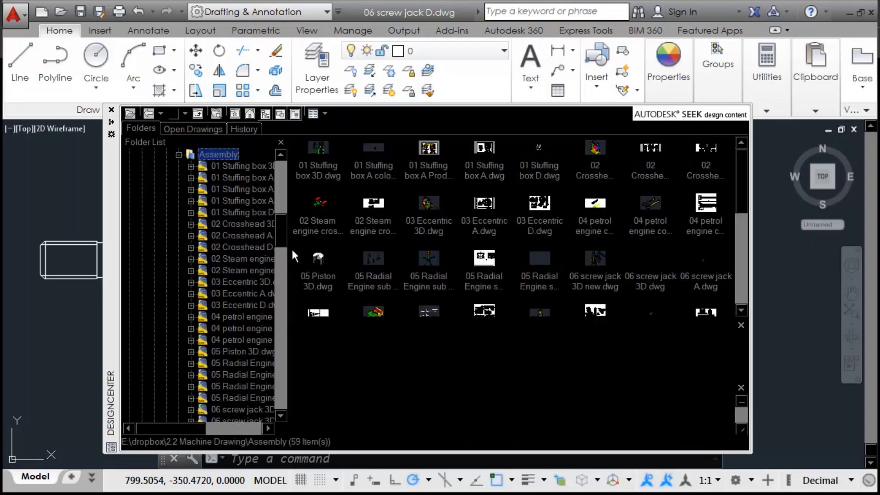
left_click(246, 191)
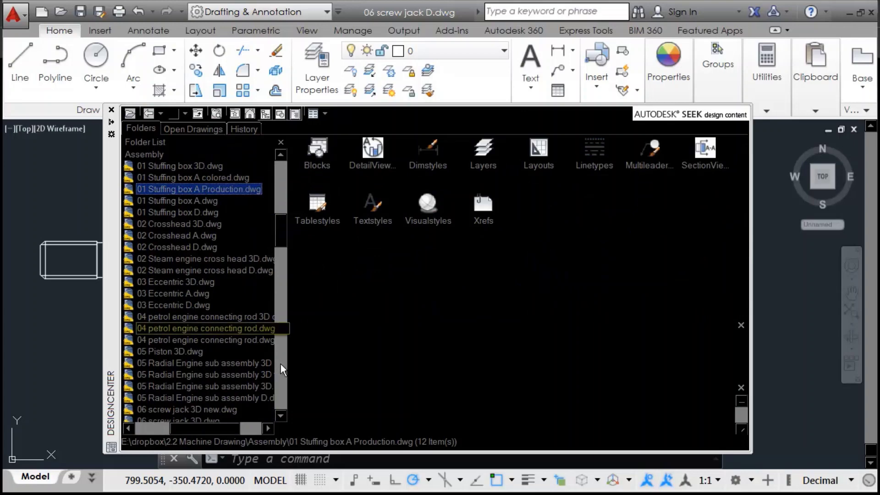
left_click(194, 204)
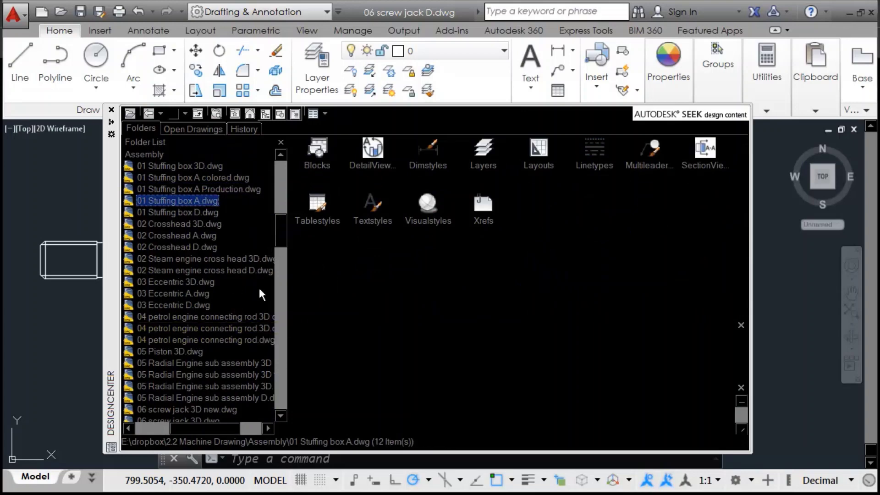
Look over the Blocks, Layers and Linetypes categories of 01 Stuffing box A.dwg and open its Layers category.
left_click(323, 164)
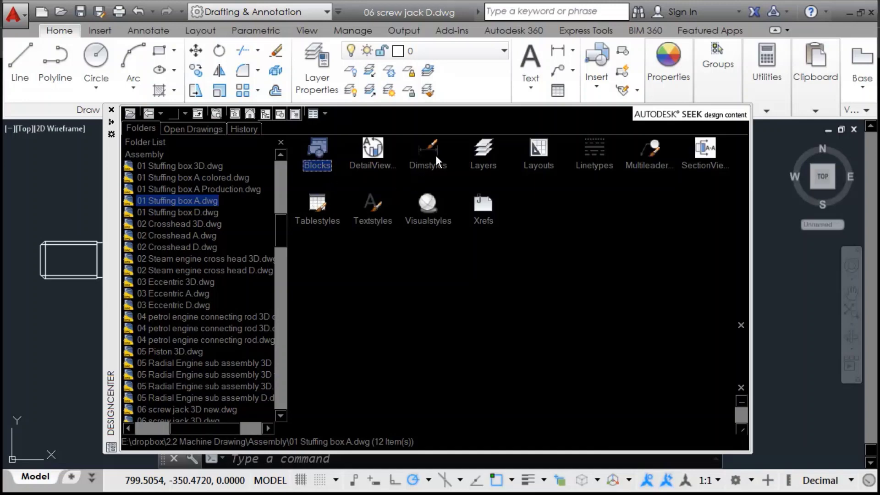
left_click(478, 161)
left_click(607, 156)
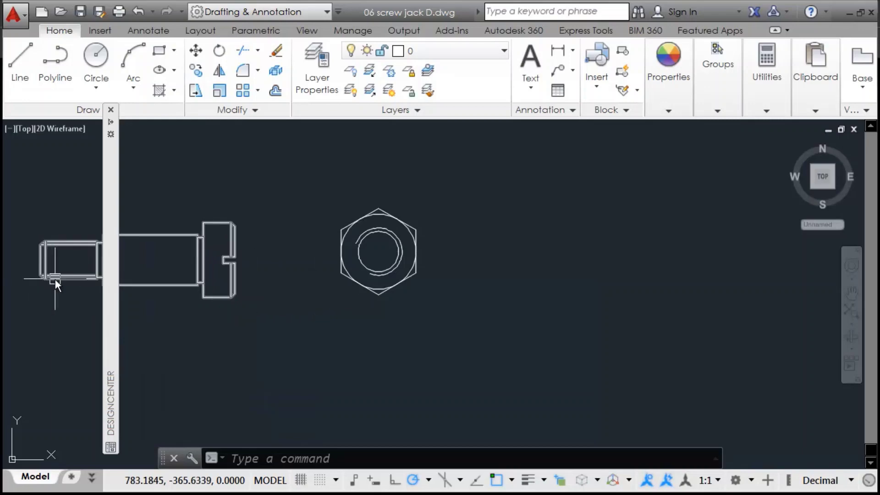
mouse_move(107, 311)
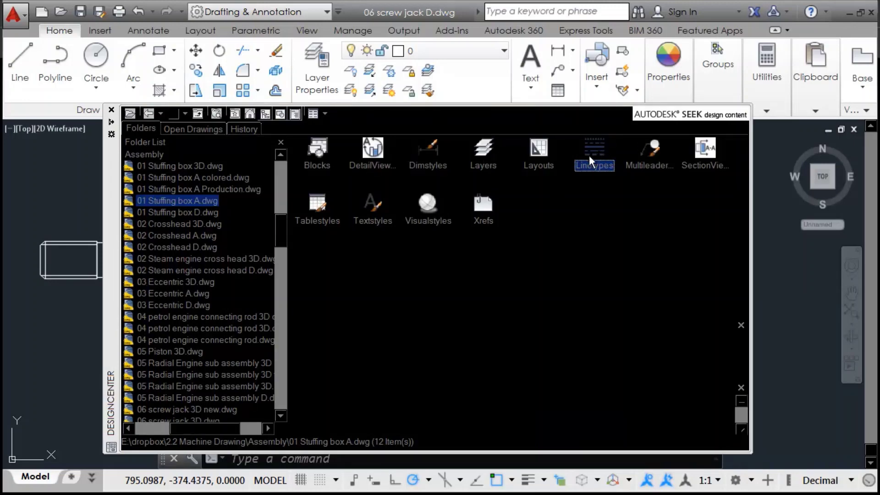
left_click(483, 166)
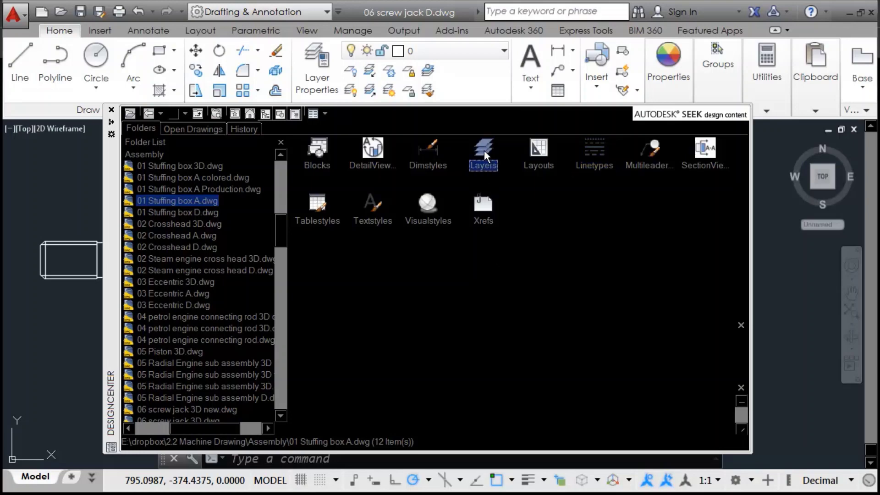
double_click(485, 152)
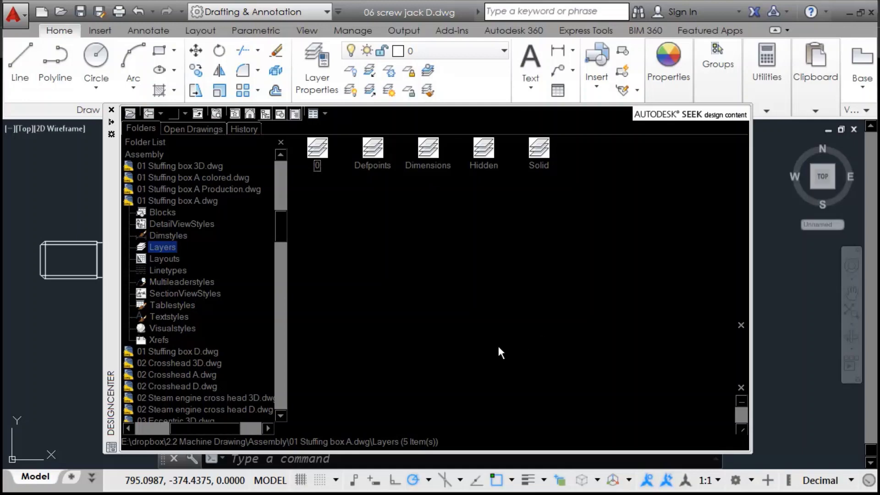
Inspect the layers 0, Defpoints, Dimensions, Hidden and Solid one by one, and close DesignCenter.
left_click(319, 155)
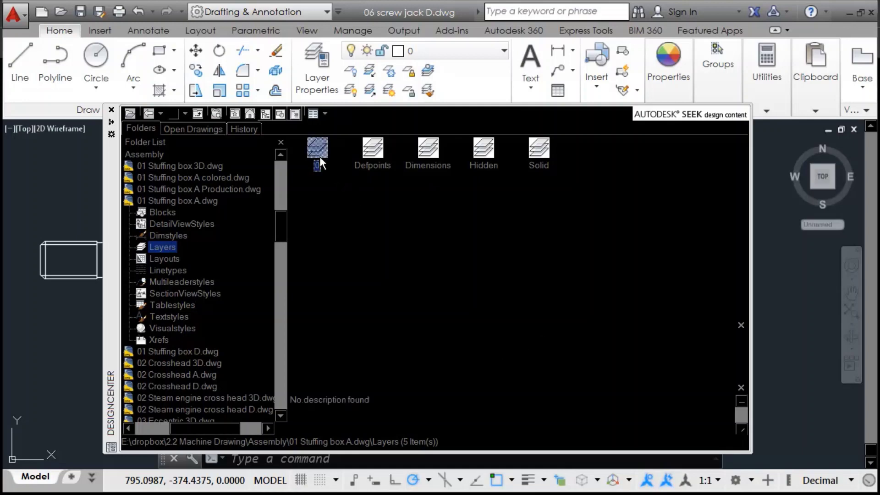
left_click(376, 149)
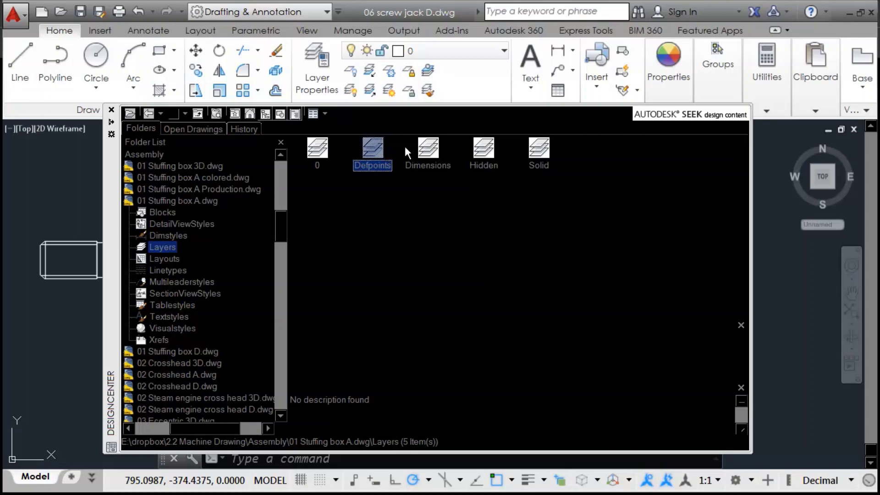
left_click(436, 152)
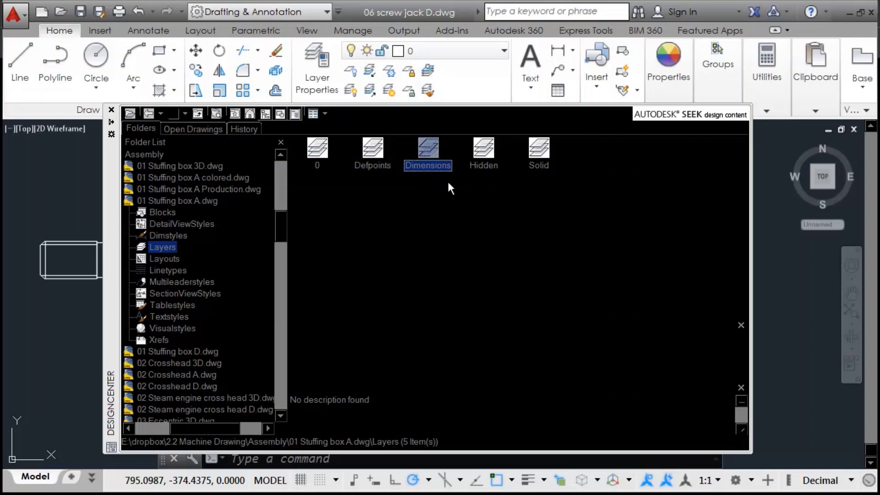
left_click(489, 154)
left_click(545, 162)
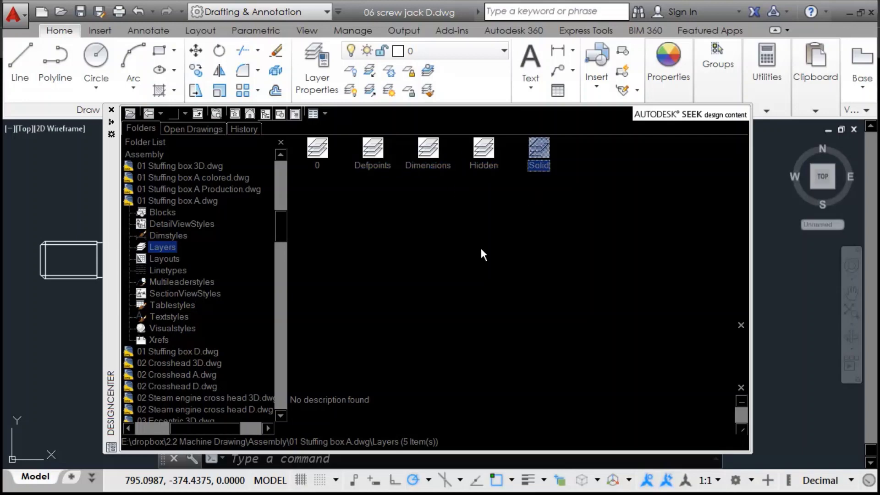
left_click(111, 109)
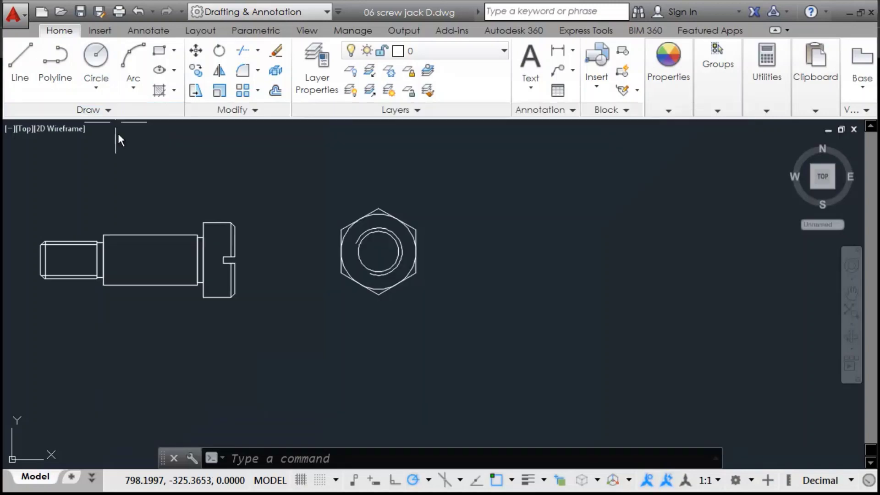
Turn off the Dimensions layer in the screw jack drawing and look over the remaining part geometry.
scroll(408, 321, "down", 5)
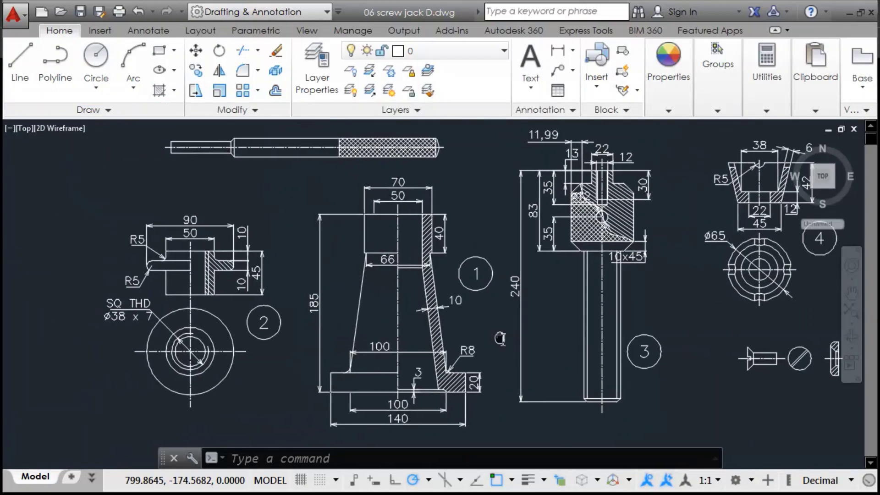
middle_click_drag(479, 200, 403, 211)
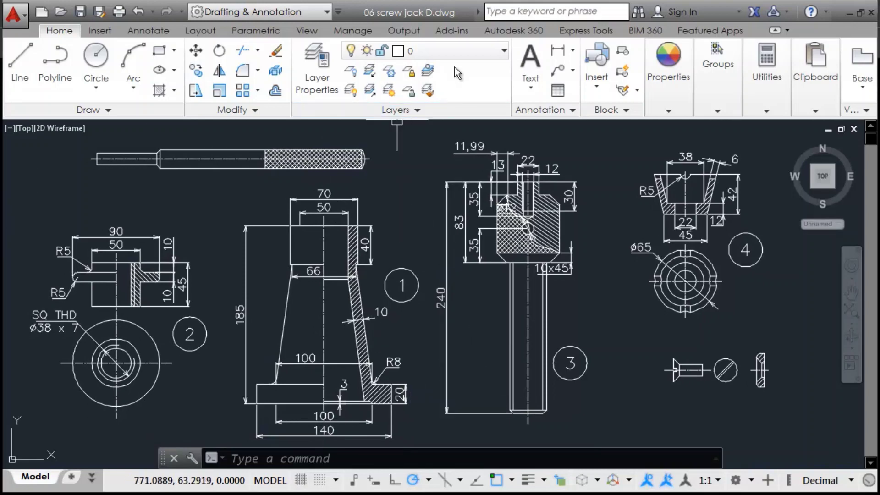
left_click(454, 47)
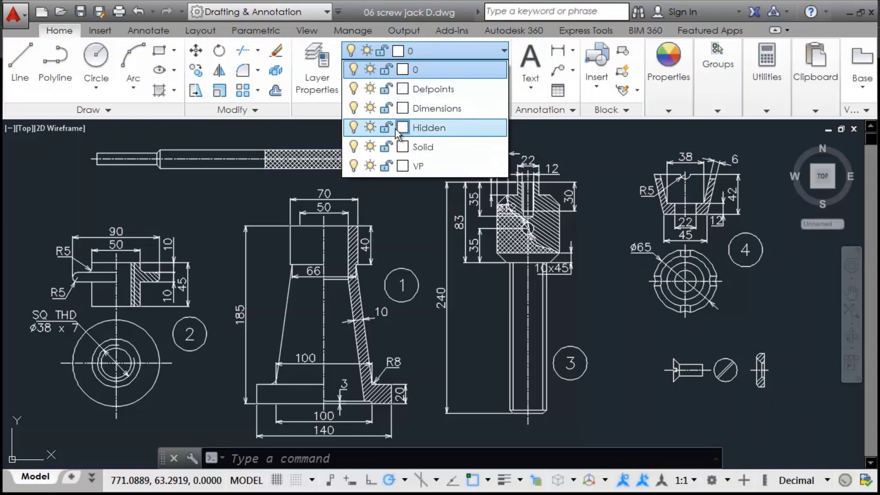
left_click(353, 108)
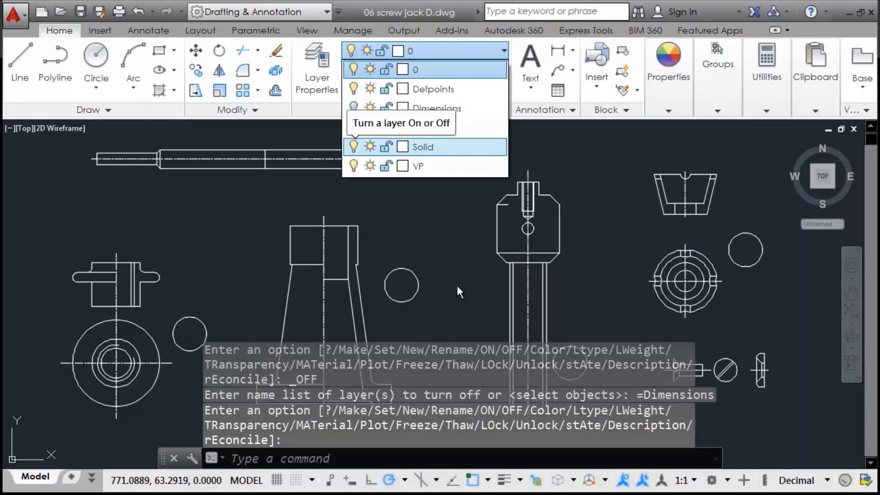
left_click(457, 291)
left_click(464, 310)
left_click(483, 330)
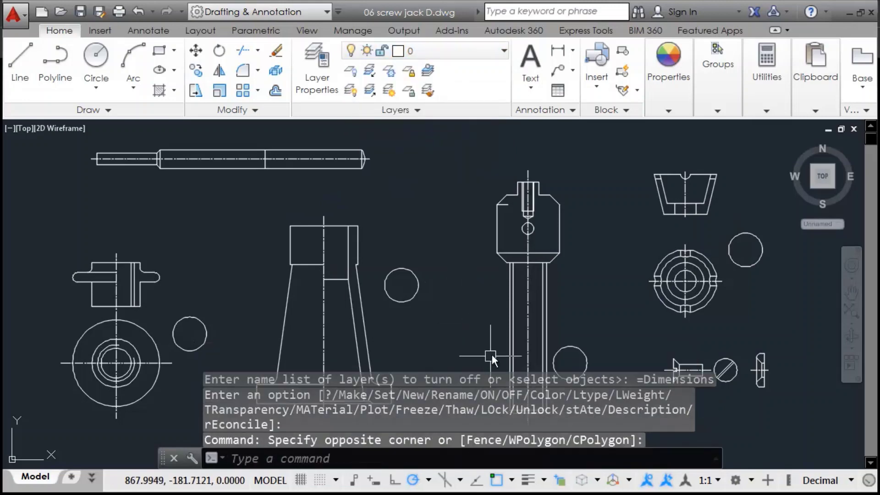
mouse_move(491, 355)
middle_mouse_down()
mouse_move(501, 260)
mouse_move(635, 260)
mouse_move(697, 368)
mouse_move(626, 323)
mouse_move(470, 284)
mouse_move(405, 307)
mouse_move(378, 335)
middle_mouse_up()
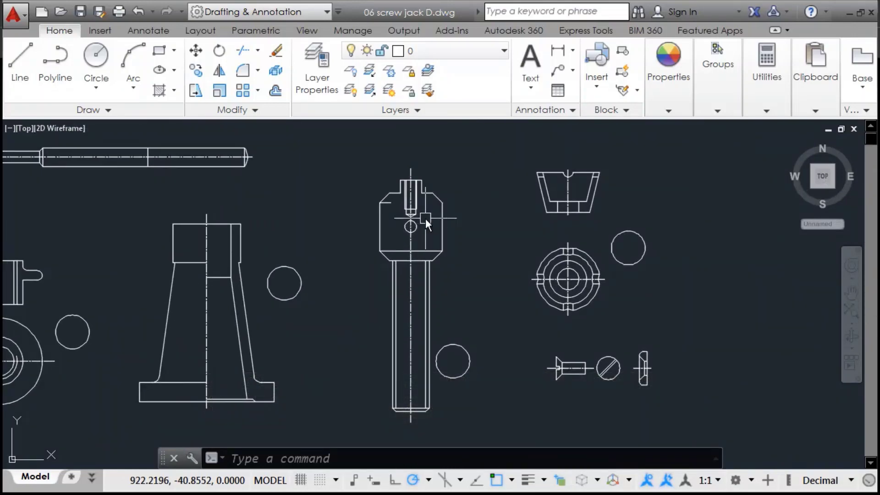
middle_click_drag(363, 294, 452, 299)
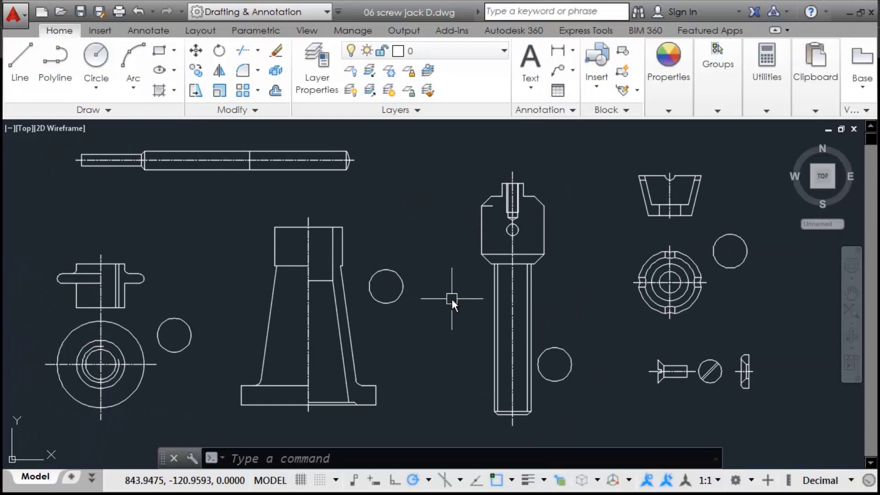
Switch to the browser to check the Floating Tool windows mind map, and return to AutoCAD.
key("alt+Tab")
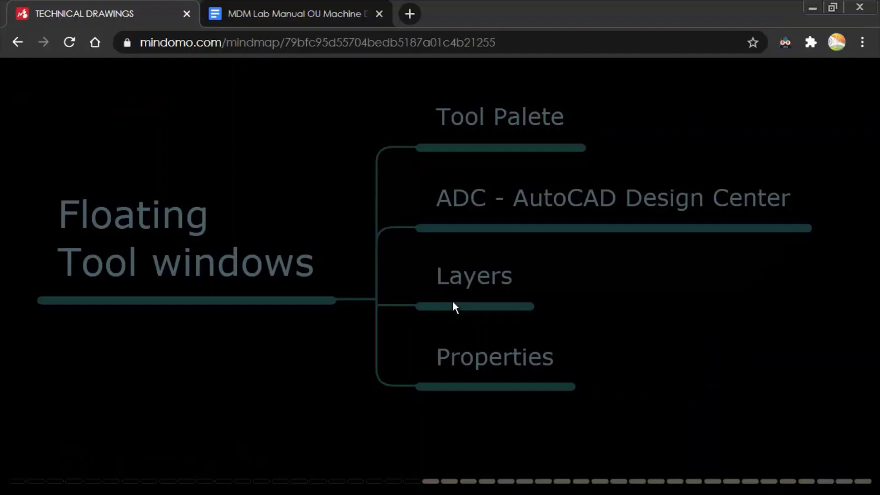
key("alt+Tab")
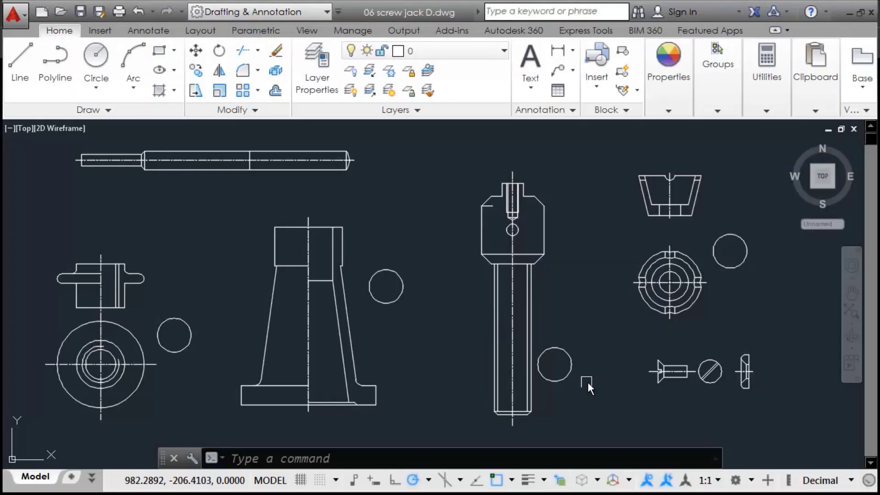
Turn the Dimensions layer back on in the Layer Properties Manager and close the manager.
left_click(579, 300)
key("Escape")
key("Escape")
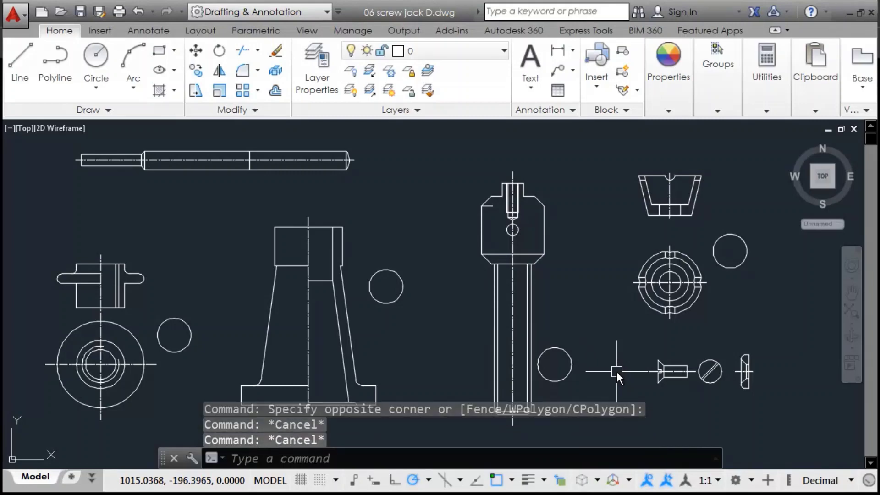
type("LA")
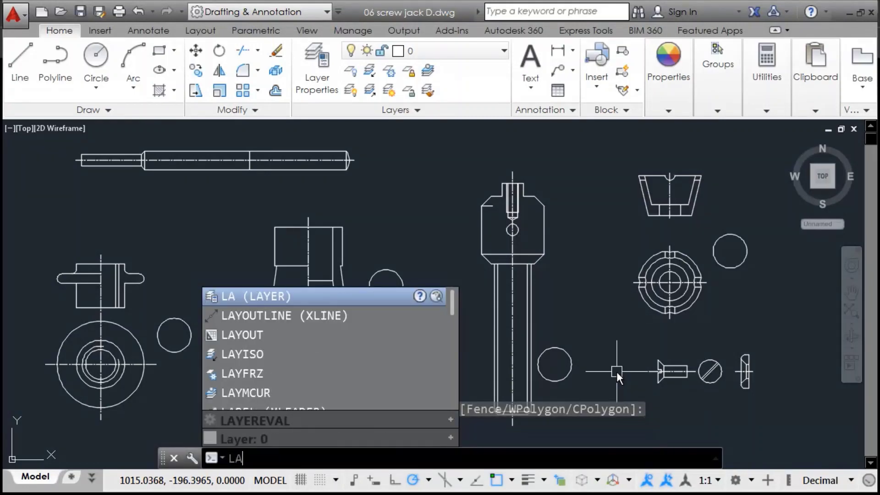
key("Return")
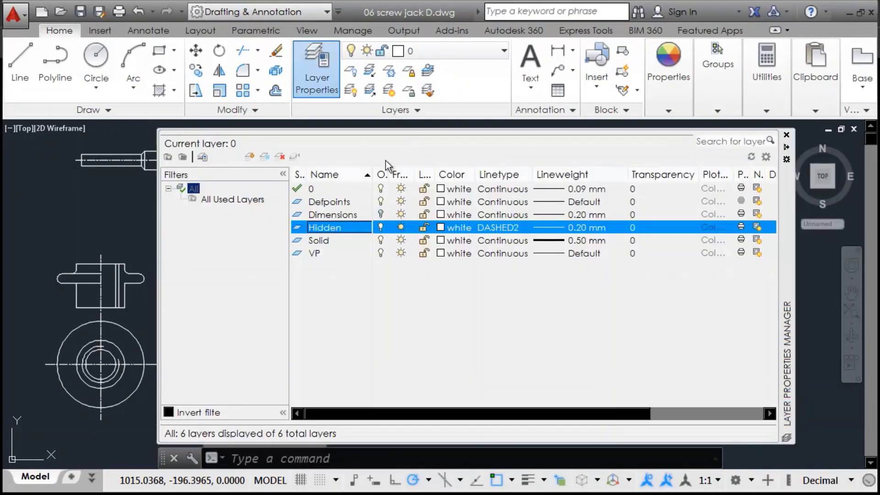
left_click(380, 214)
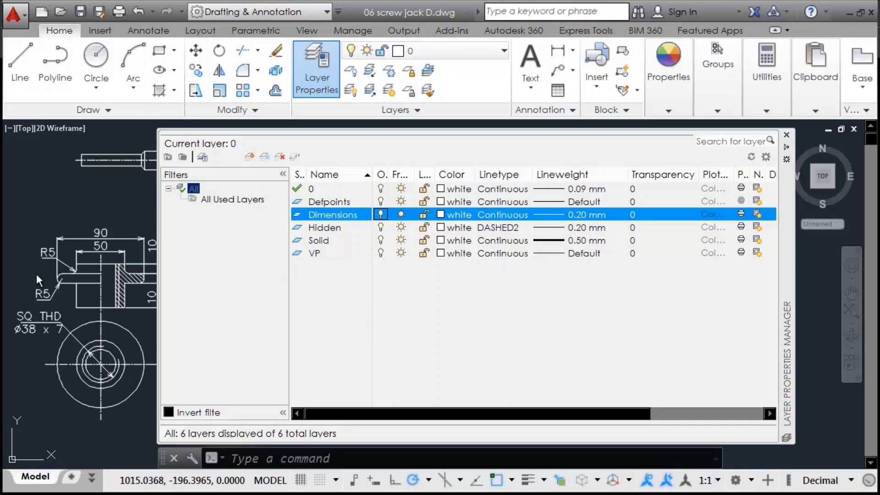
left_click(787, 135)
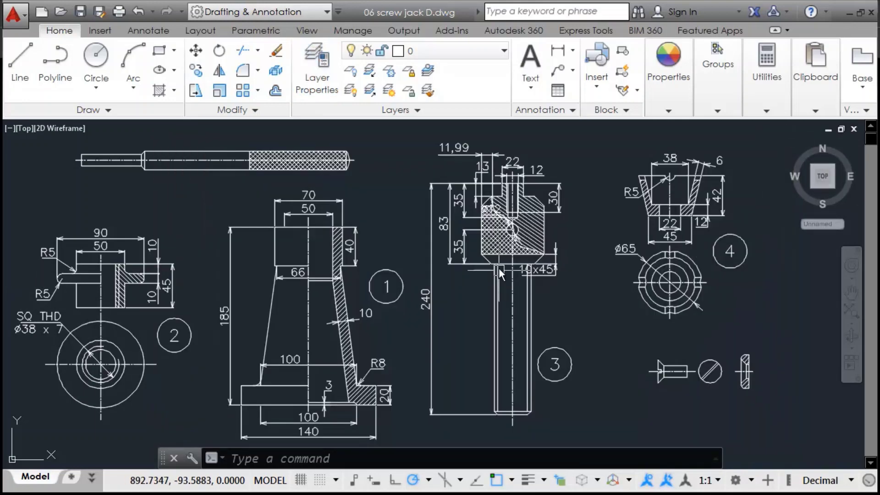
Look over the complete dimensioned screw jack drawing, then switch to another window and return to AutoCAD.
key("Escape")
key("Escape")
key("Escape")
scroll(629, 312, "down", 2)
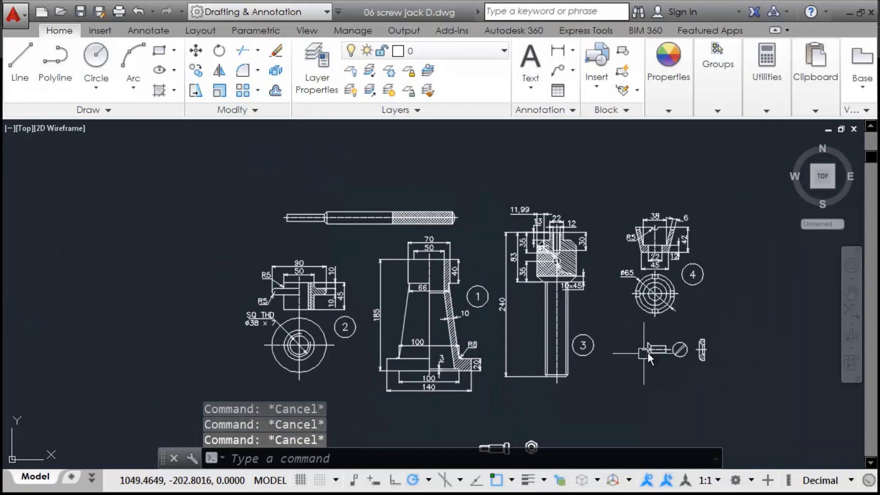
middle_click_drag(648, 353, 581, 326)
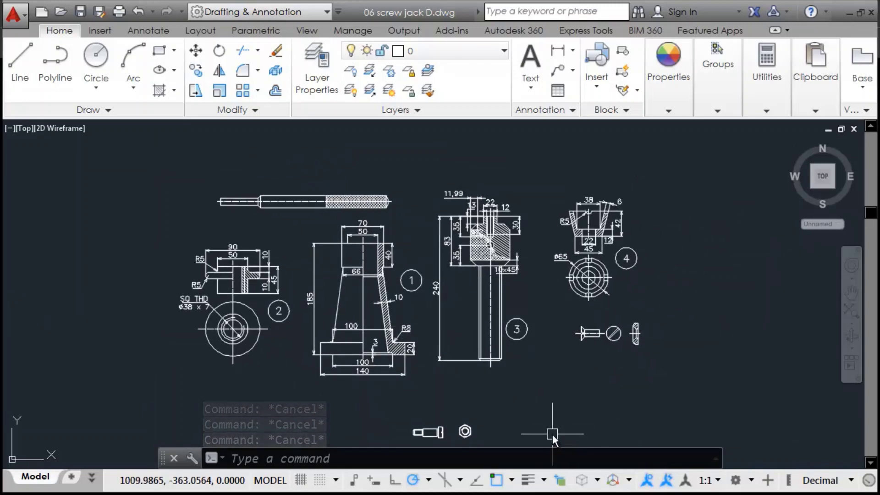
key("alt+Tab")
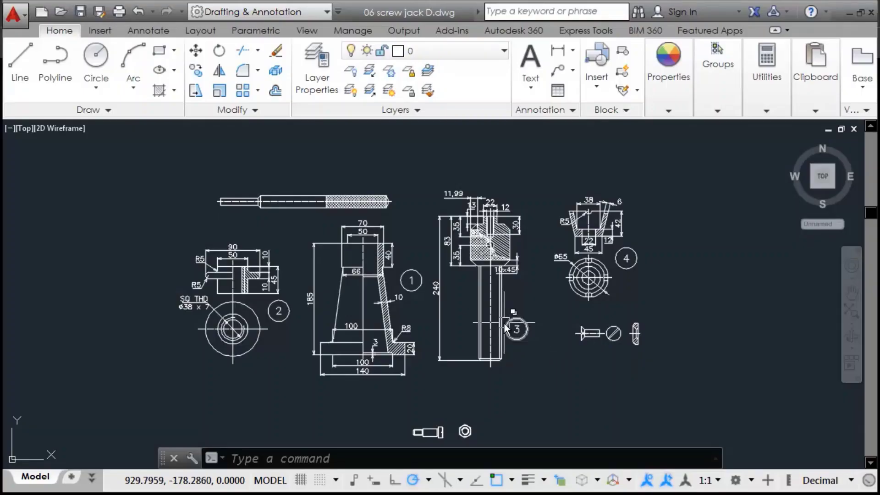
key("Escape")
key("Escape")
key("Escape")
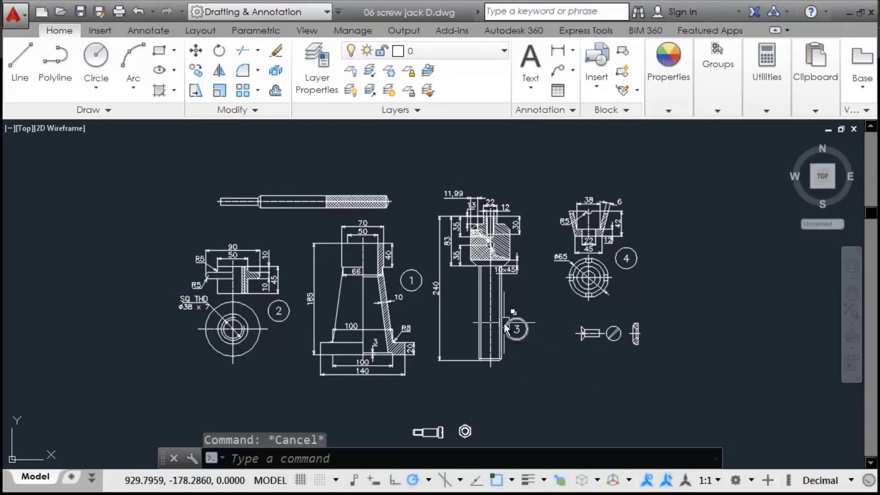
Examine the screw, base and knurled handle views of the drawing up close.
scroll(504, 323, "up", 4)
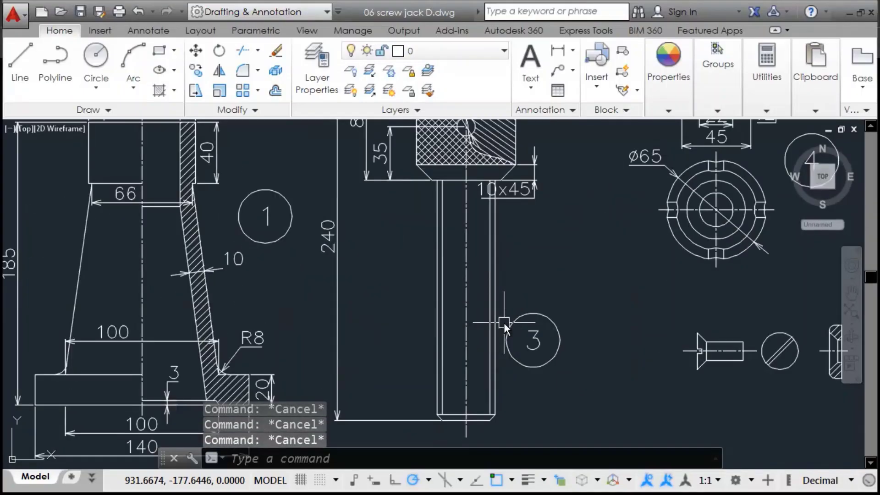
scroll(479, 363, "down", 2)
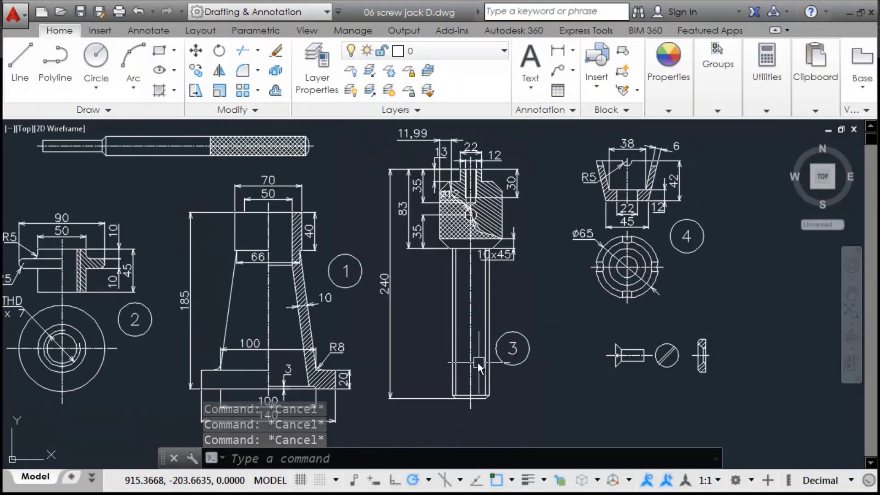
middle_click_drag(312, 278, 390, 331)
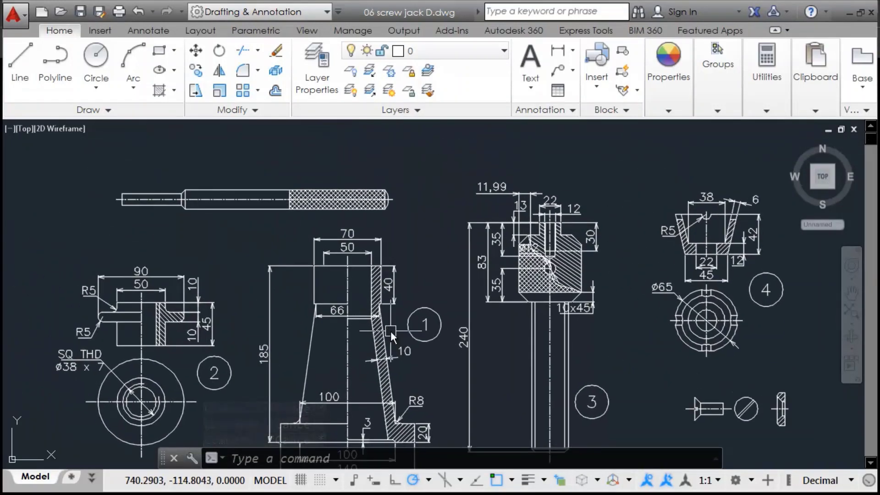
scroll(219, 174, "up", 4)
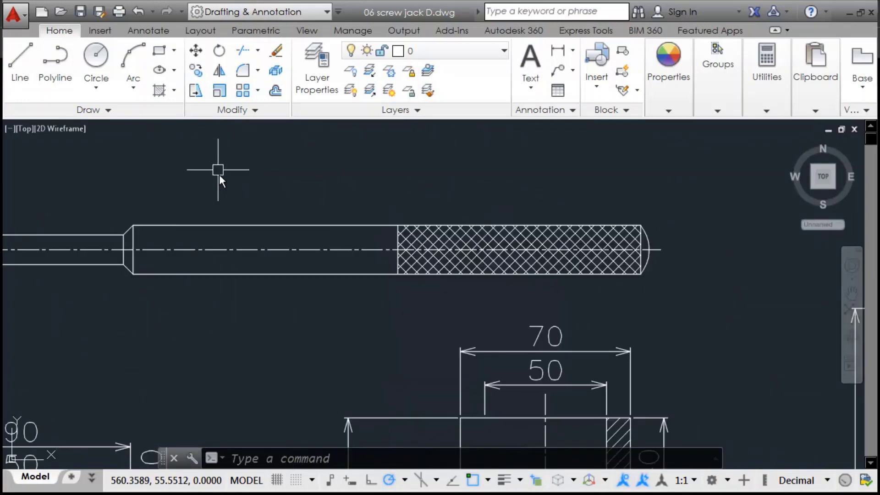
key("Escape")
key("Escape")
key("Escape")
scroll(653, 345, "down", 3)
mouse_move(652, 345)
middle_mouse_down()
mouse_move(587, 288)
mouse_move(507, 180)
middle_mouse_up()
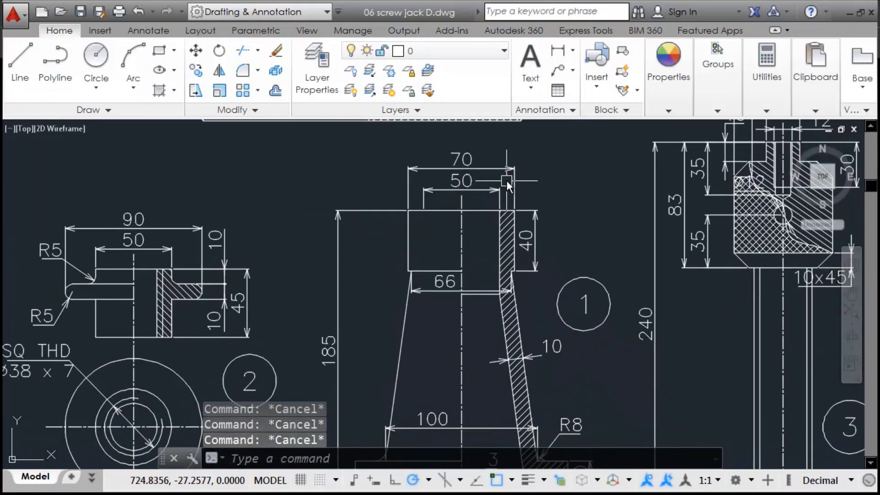
Select the 40 height dimension on the base to check its layer, and clear the selection.
left_click(507, 180)
key("Escape")
left_click(533, 263)
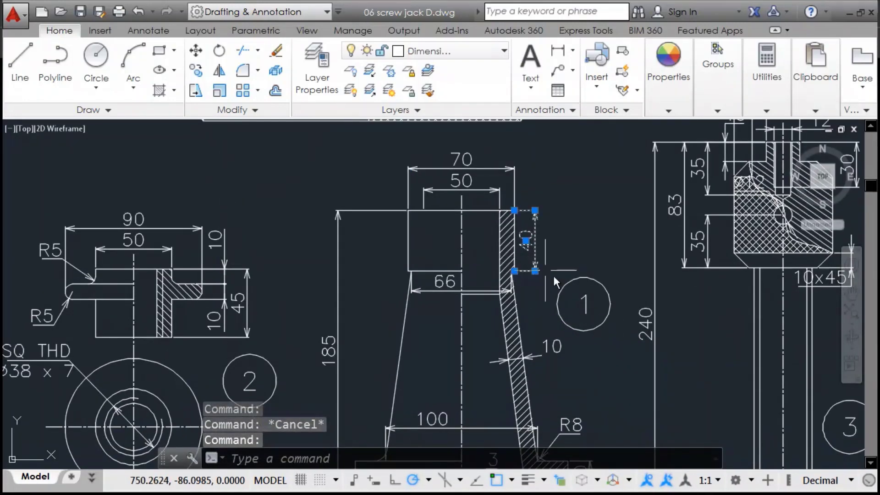
left_click(574, 284)
key("Escape")
key("Escape")
key("Escape")
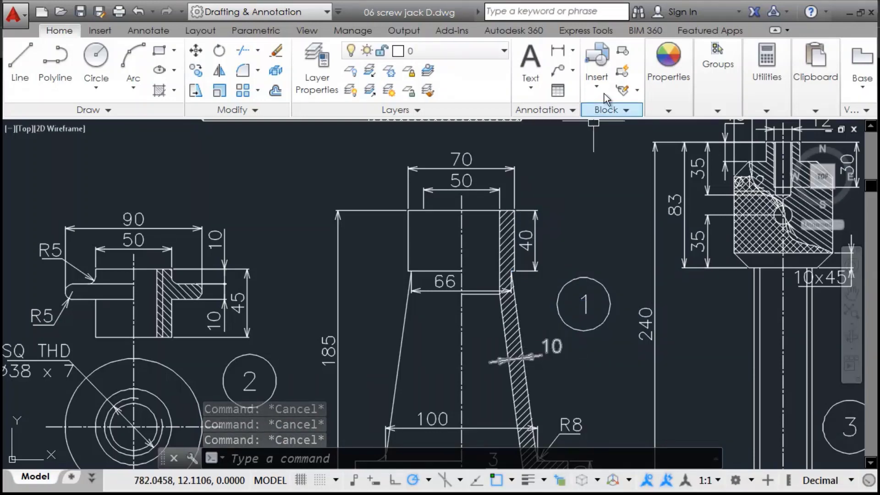
Look over the available object colours, lineweights and linetypes in Properties without changing any of them.
left_click(665, 81)
left_click(757, 130)
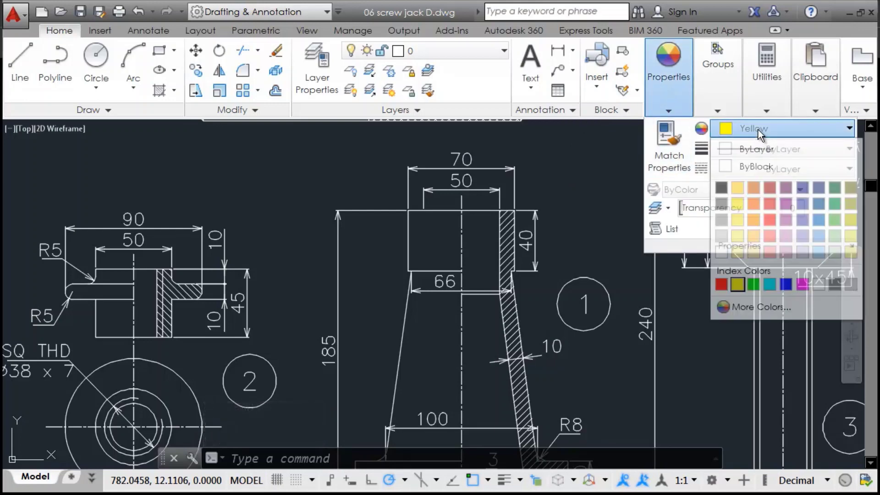
left_click(758, 130)
left_click(745, 153)
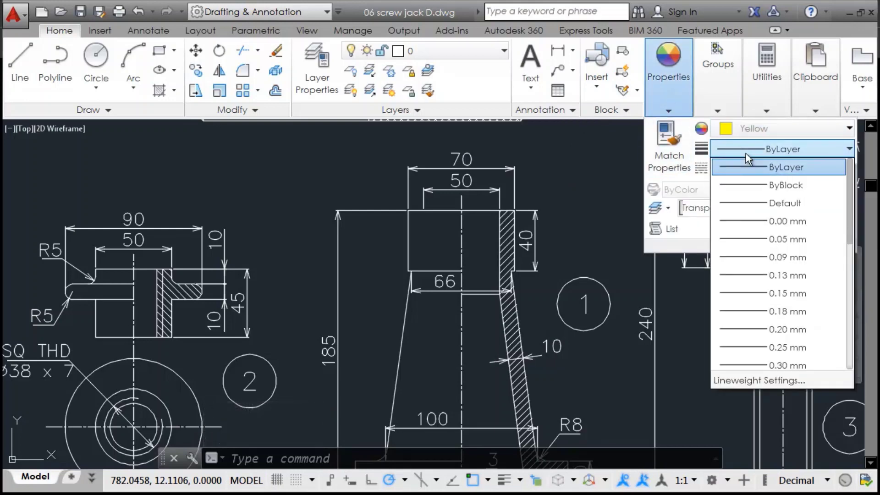
scroll(786, 321, "down", 4)
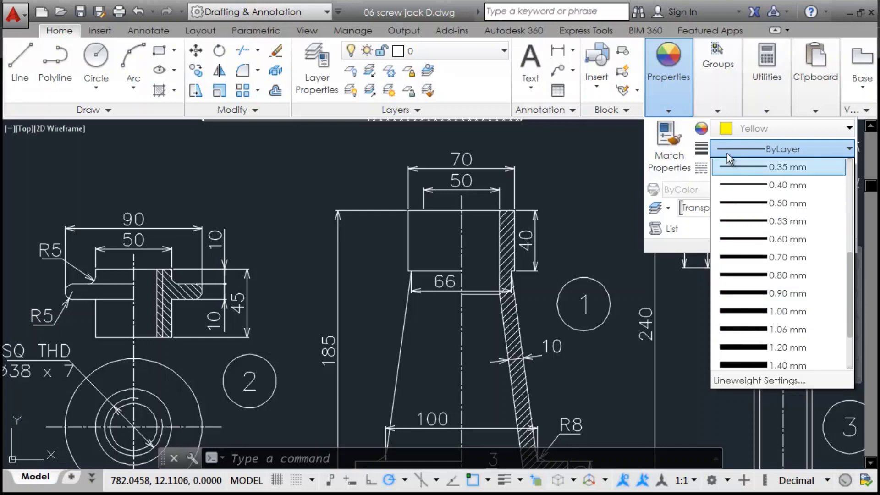
left_click(743, 145)
left_click(739, 169)
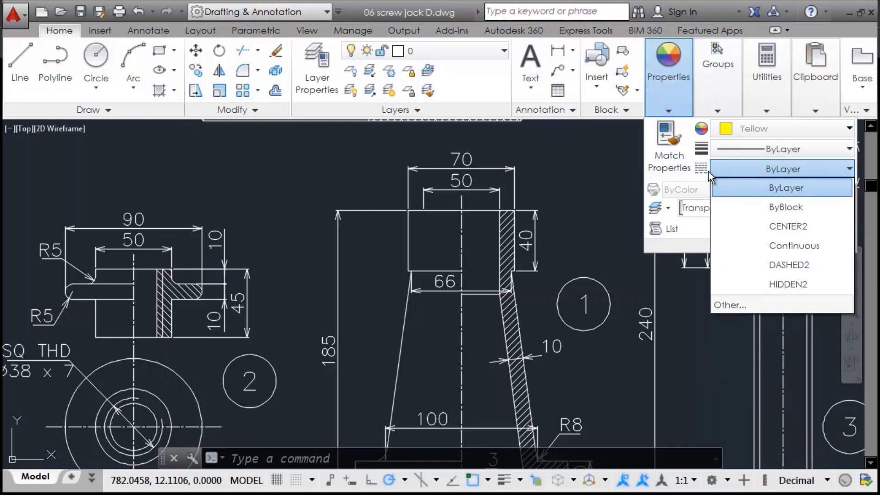
key("Escape")
key("Escape")
key("Escape")
key("Escape")
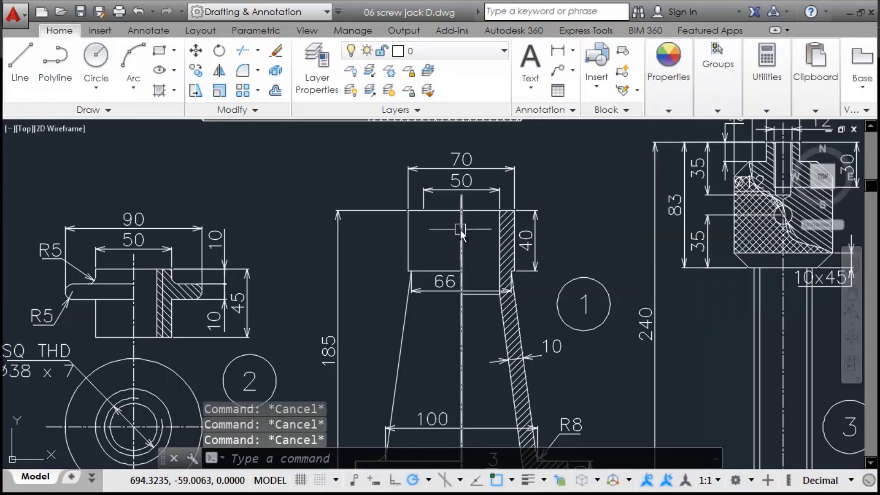
Inspect the base's centre line and the dimensions and hatching of the base and screw head.
left_click(460, 229)
key("Escape")
key("Escape")
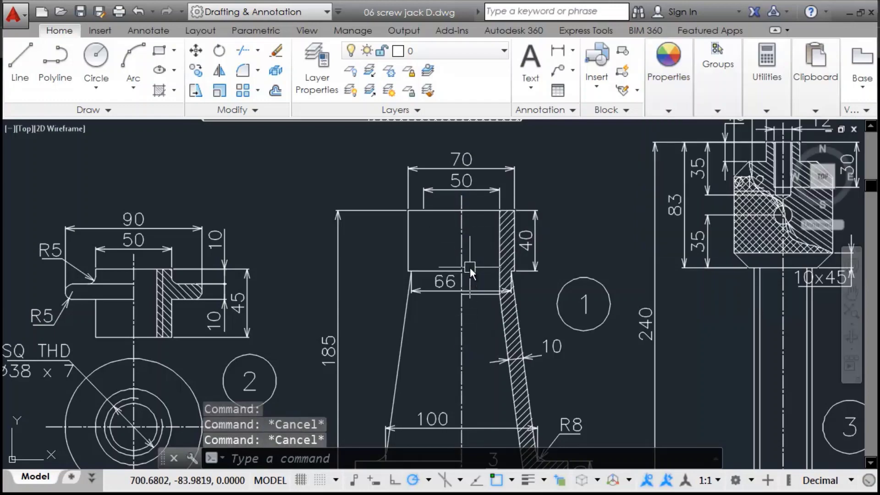
mouse_move(353, 366)
middle_mouse_down()
mouse_move(600, 214)
mouse_move(594, 164)
mouse_move(181, 235)
mouse_move(98, 361)
middle_mouse_up()
scroll(98, 362, "down", 5)
mouse_move(398, 378)
middle_mouse_down()
mouse_move(433, 368)
mouse_move(568, 291)
middle_mouse_up()
scroll(449, 220, "up", 6)
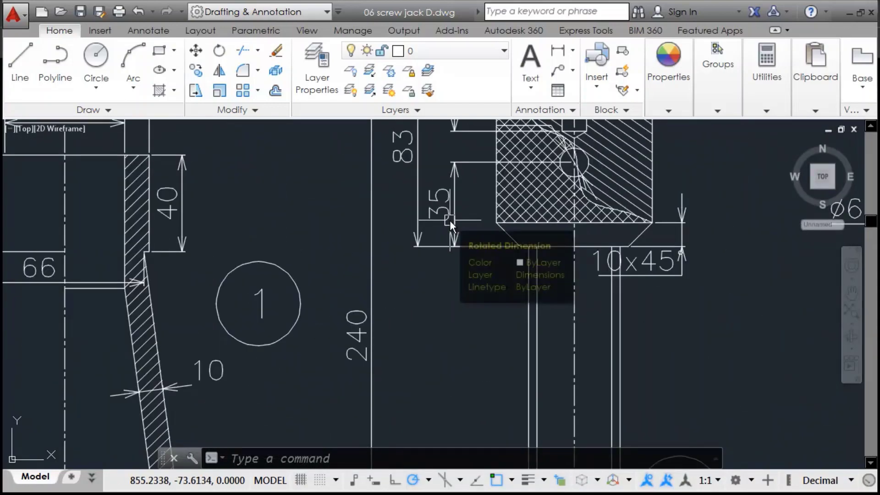
scroll(592, 269, "down", 3)
scroll(393, 246, "up", 2)
mouse_move(394, 246)
middle_mouse_down()
mouse_move(718, 227)
mouse_move(590, 177)
mouse_move(317, 275)
mouse_move(344, 419)
mouse_move(469, 364)
middle_mouse_up()
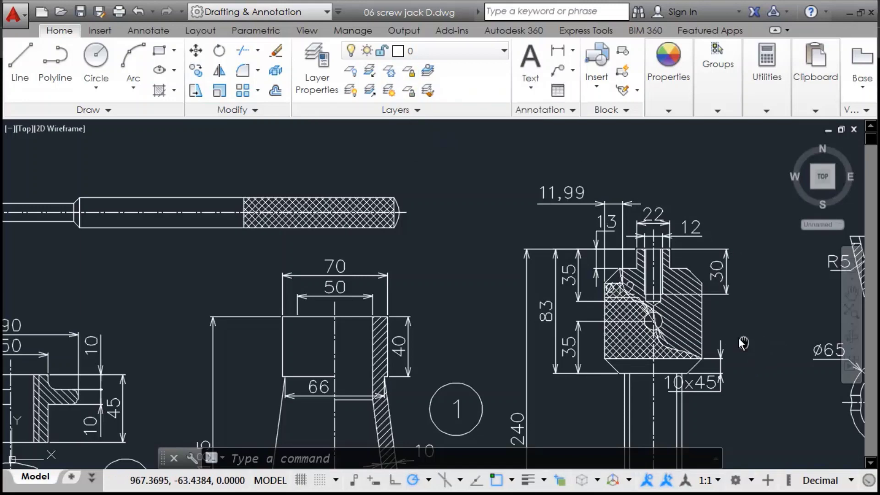
middle_click_drag(742, 343, 568, 273)
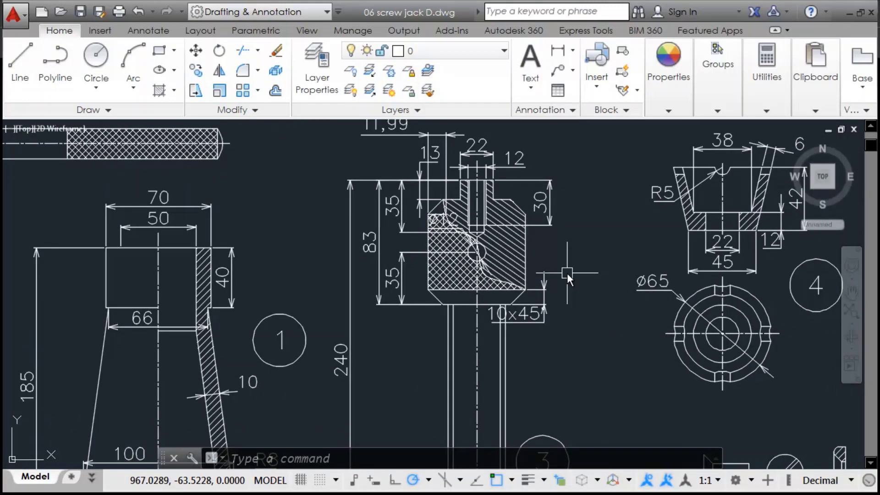
scroll(586, 342, "down", 2)
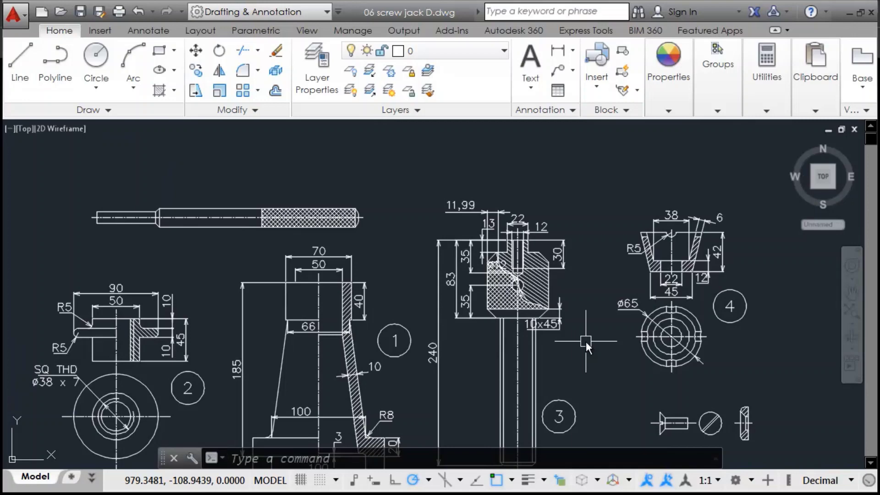
Look over the drawing's layer list and the Layer Properties Manager, and close the manager.
left_click(399, 51)
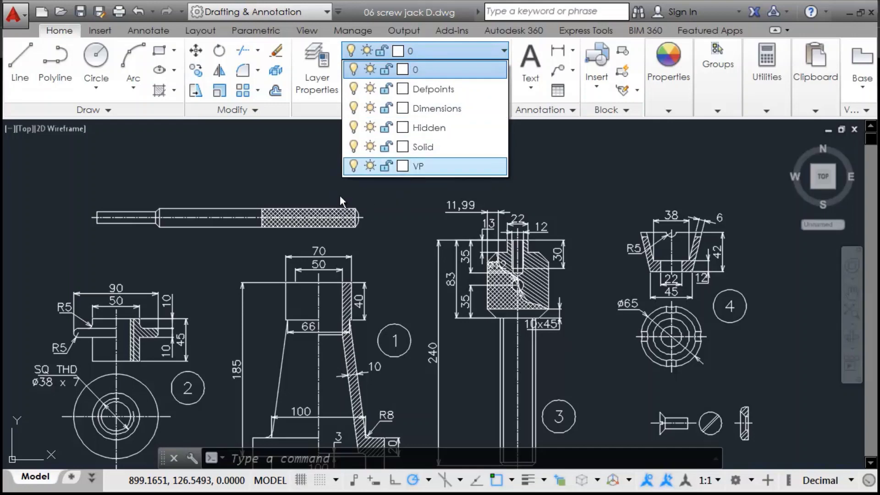
left_click(323, 89)
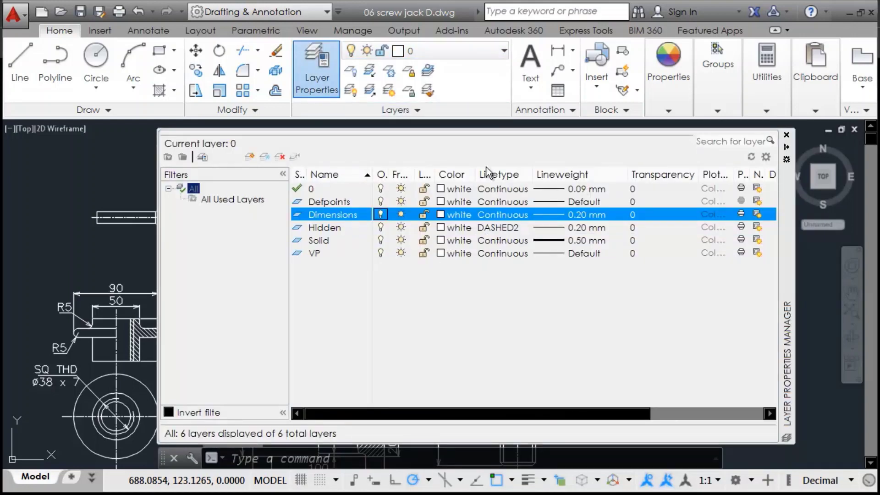
left_click(786, 134)
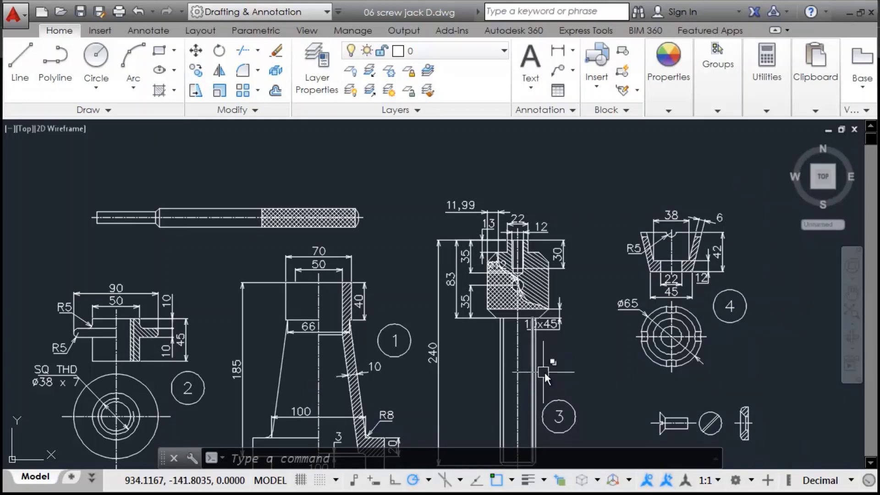
Open the Properties palette and move it to the edge of the drawing area.
type("p")
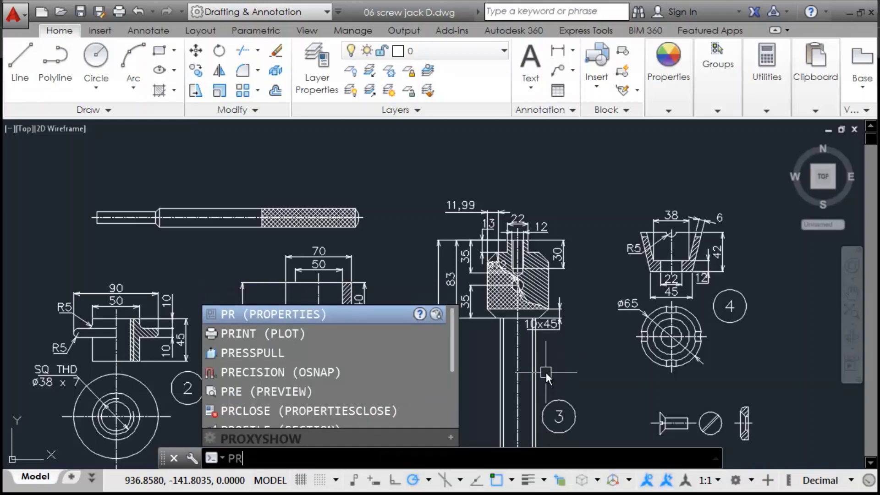
key("Return")
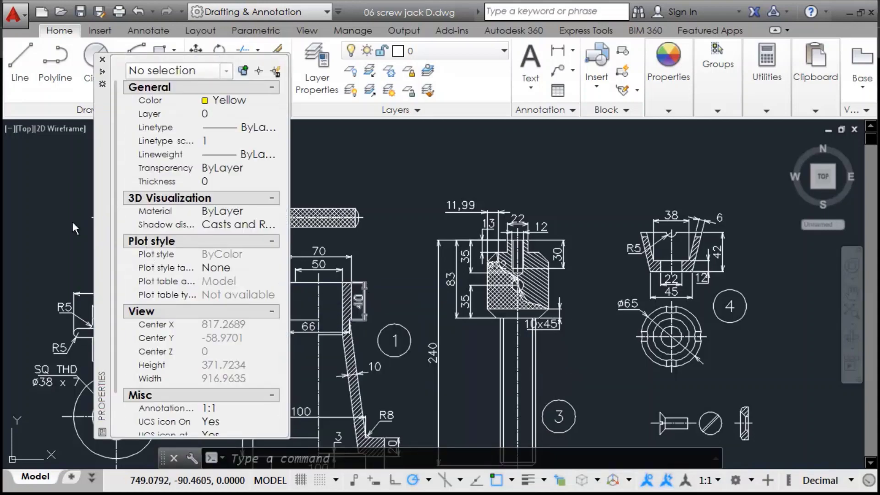
mouse_move(103, 221)
left_mouse_down()
mouse_move(72, 274)
mouse_move(62, 264)
left_mouse_up()
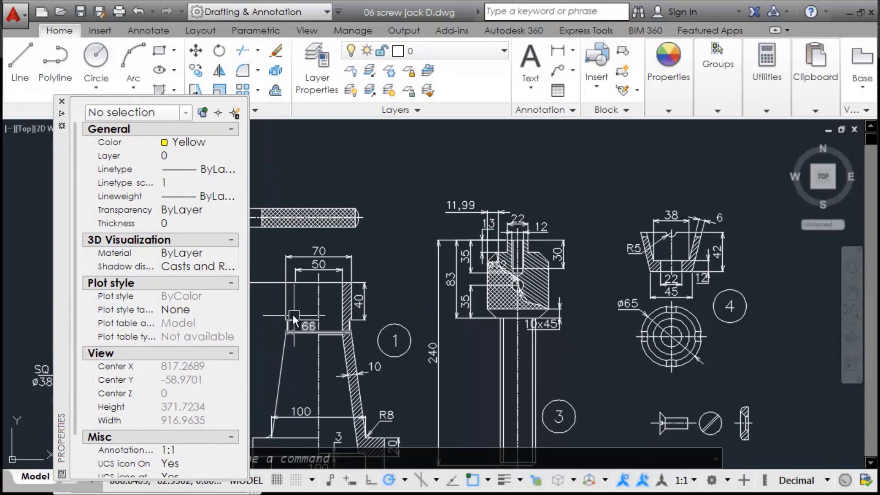
Select the circle around the number 2 and set its colour to Red in Properties.
middle_click_drag(382, 268, 608, 224)
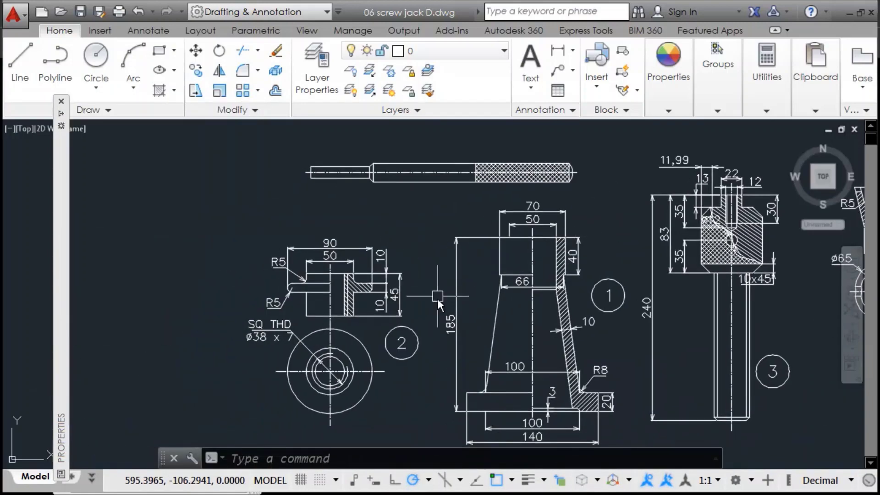
scroll(386, 374, "up", 4)
left_click(465, 346)
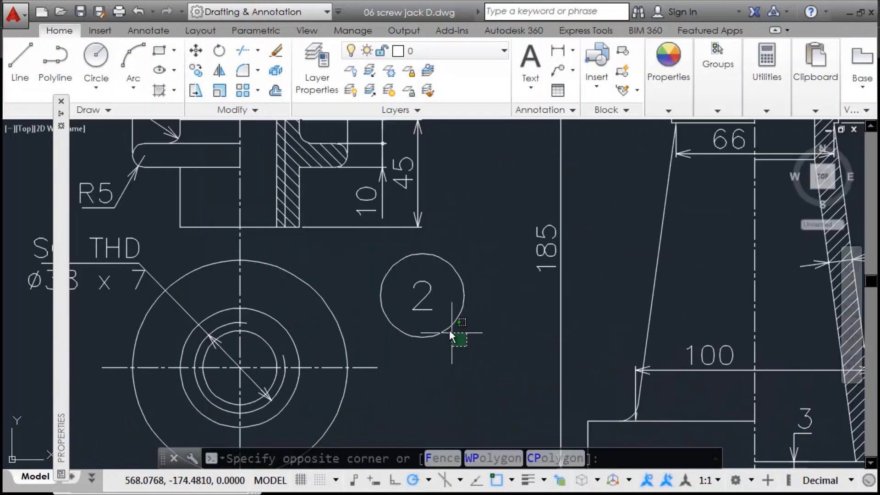
left_click(462, 310)
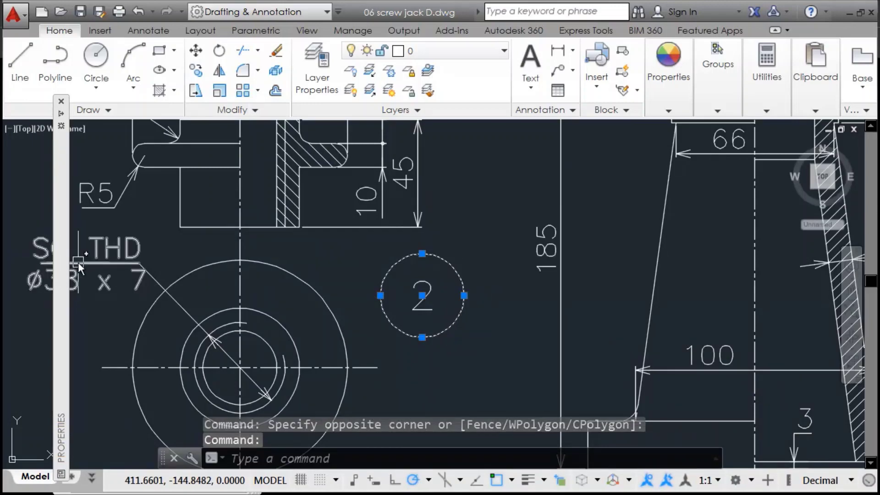
mouse_move(68, 259)
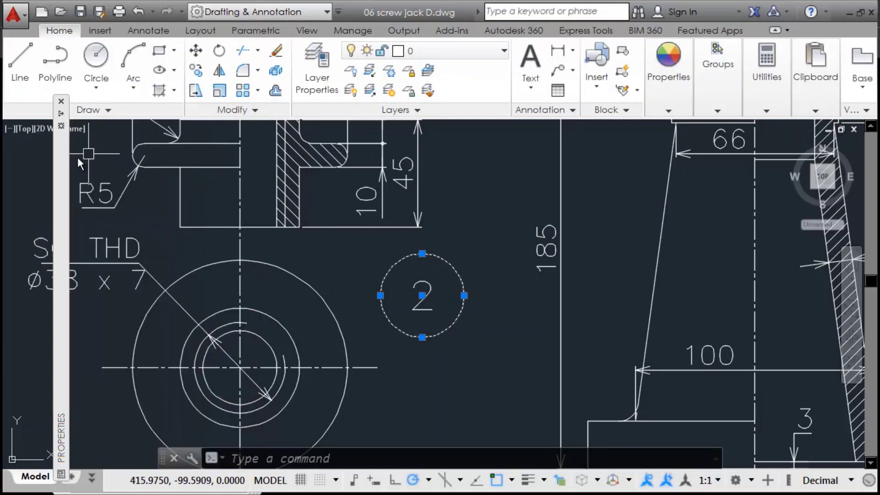
mouse_move(61, 166)
left_click(190, 143)
left_click(202, 143)
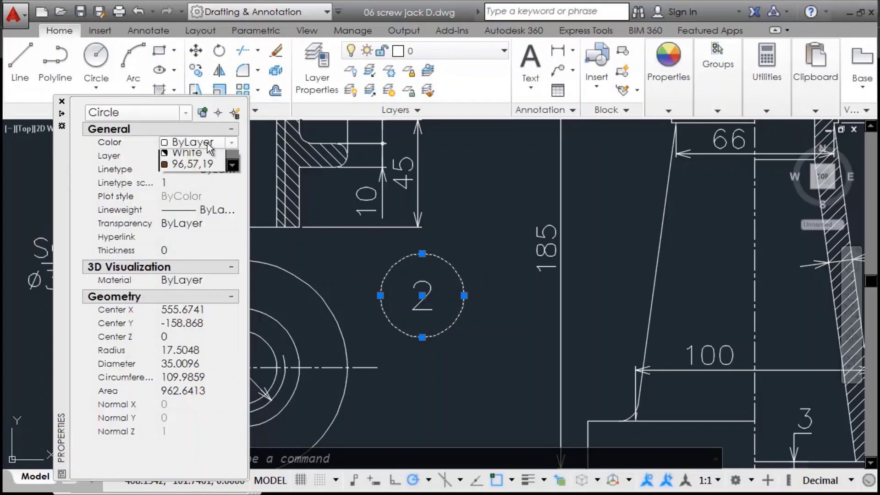
left_click(196, 178)
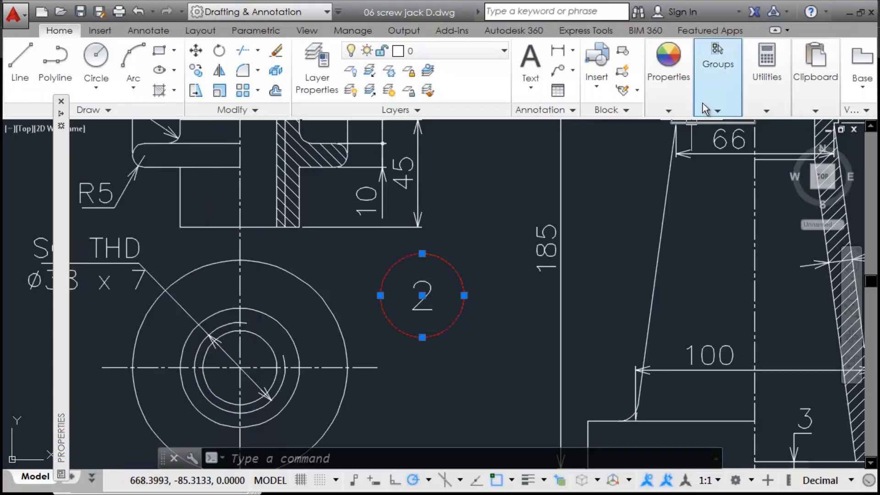
Review the selected circle's general and geometry properties without changing any of them.
left_click(678, 85)
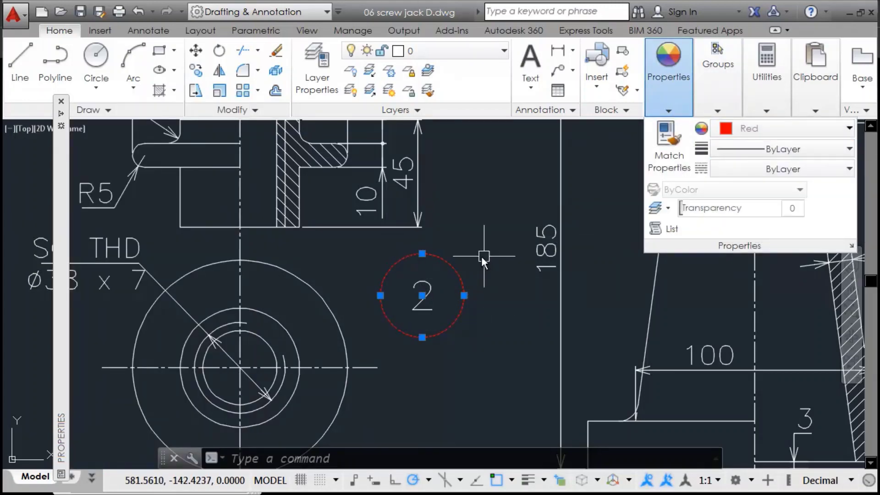
left_click(472, 236)
left_click(499, 298)
mouse_move(62, 301)
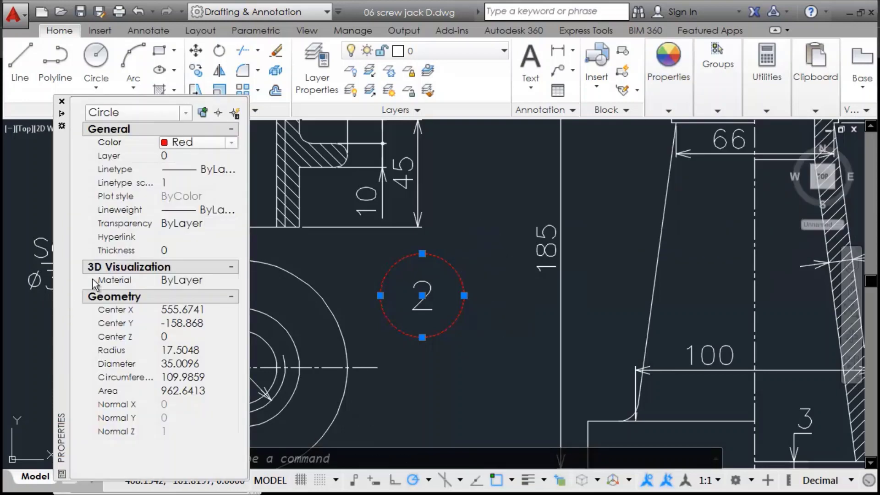
left_click(84, 336)
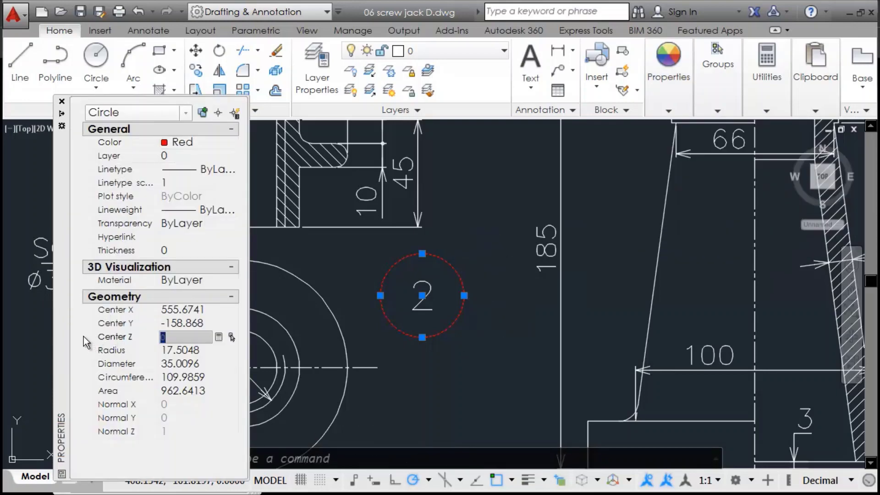
left_click(179, 403)
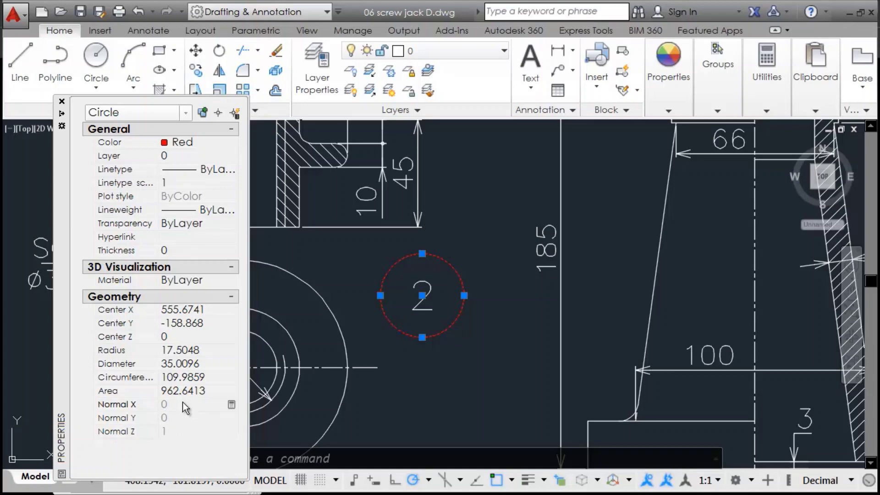
Set the selected circle's Center X to 600 and look at its other centre coordinates.
left_click(200, 310)
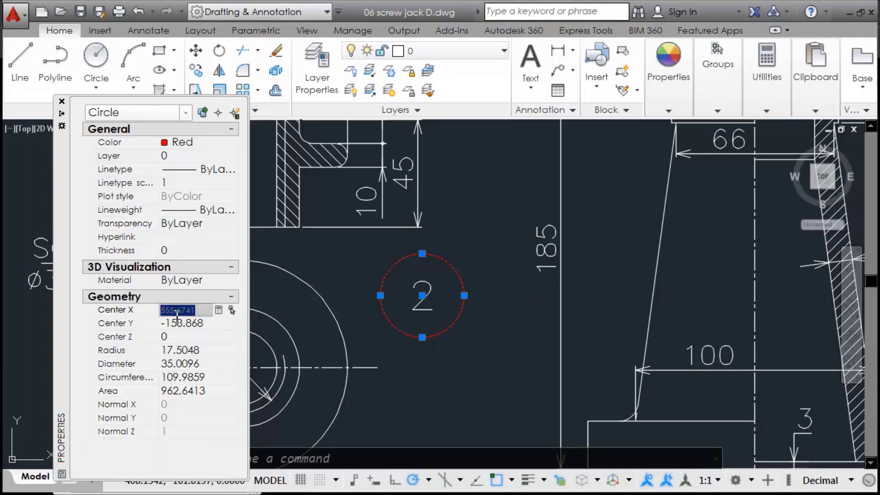
type("600")
key("Return")
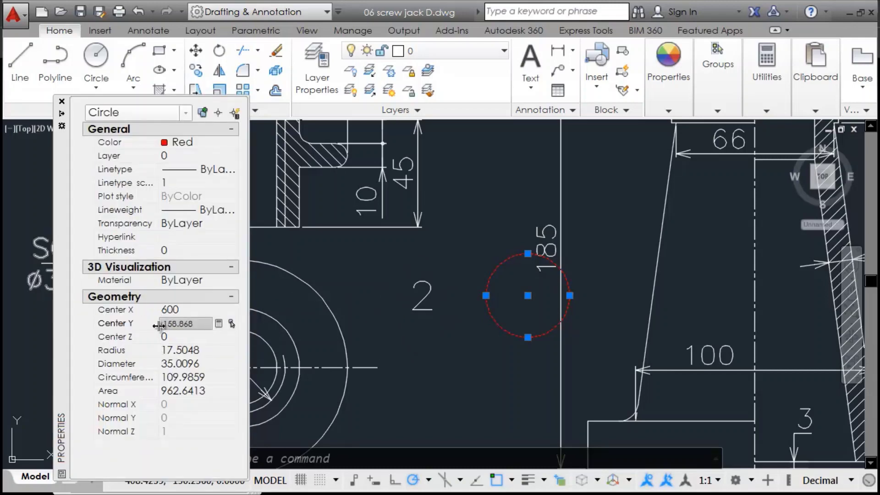
mouse_move(159, 324)
left_mouse_down()
mouse_move(188, 322)
mouse_move(144, 319)
mouse_move(161, 320)
left_mouse_up()
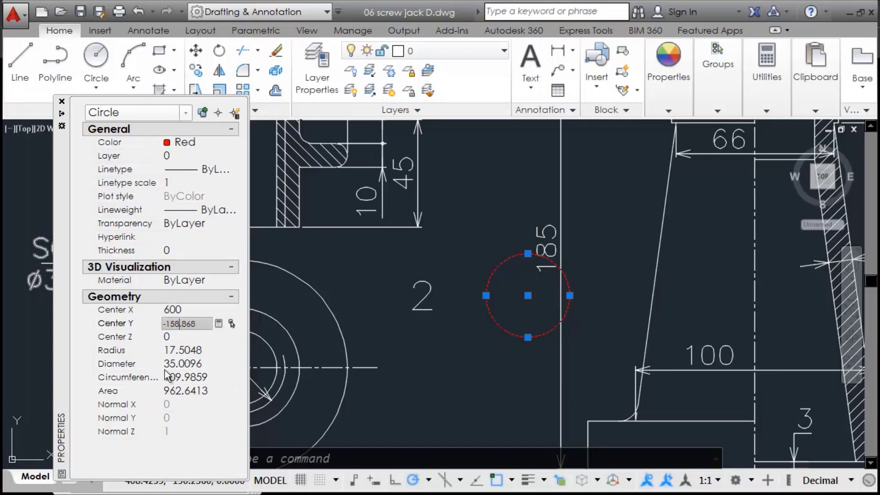
left_click(188, 338)
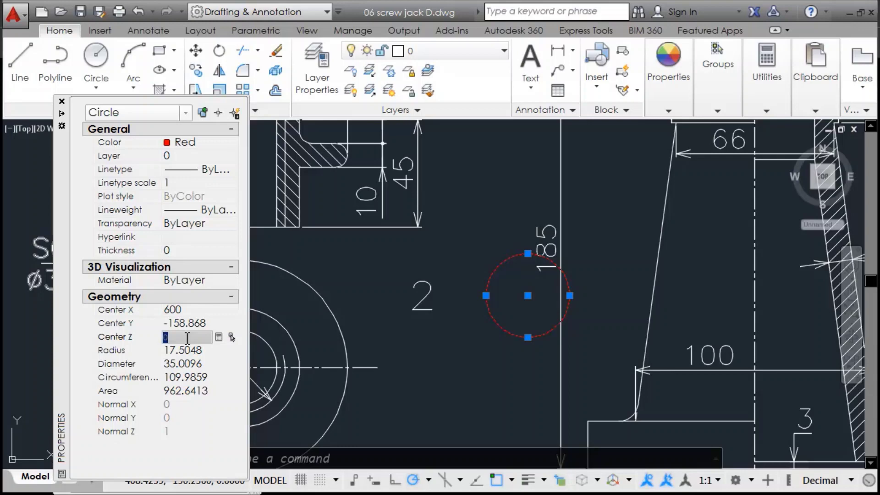
Deselect the circle and undo the change to its centre position.
left_click(563, 274)
key("Escape")
key("Escape")
key("Escape")
key("ctrl+z")
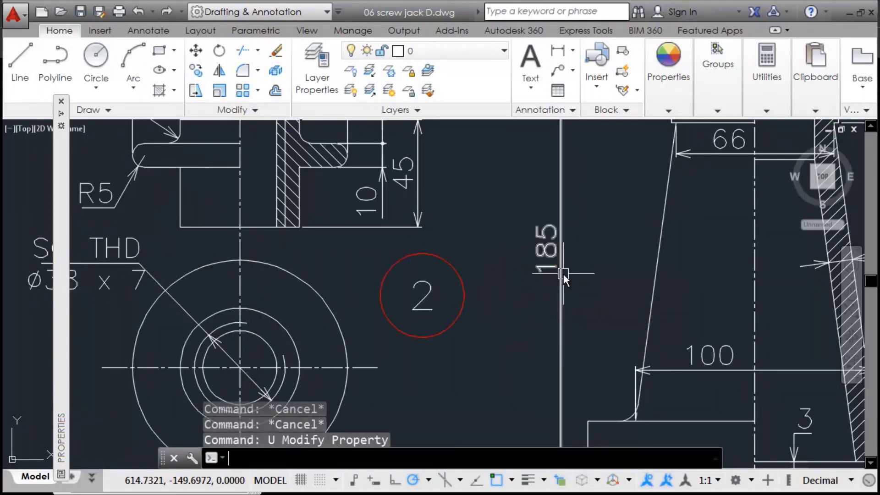
scroll(441, 316, "down", 2)
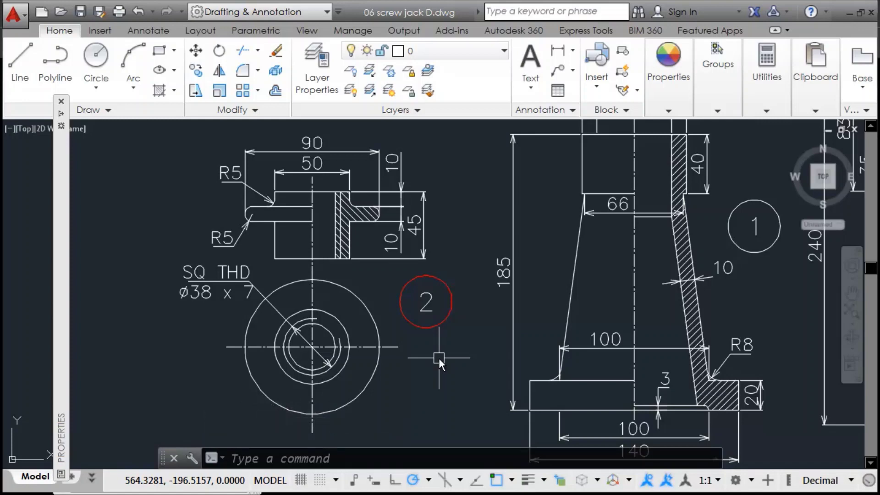
scroll(439, 354, "down", 3)
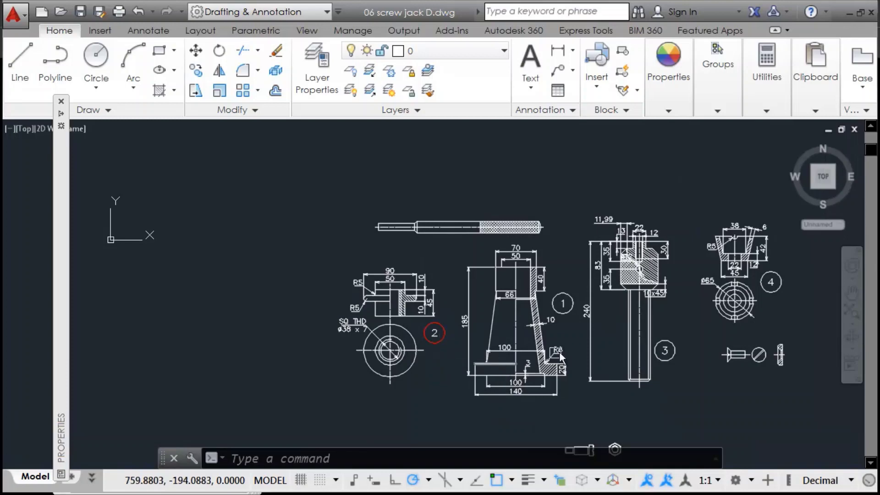
scroll(501, 332, "up", 4)
scroll(532, 318, "down", 3)
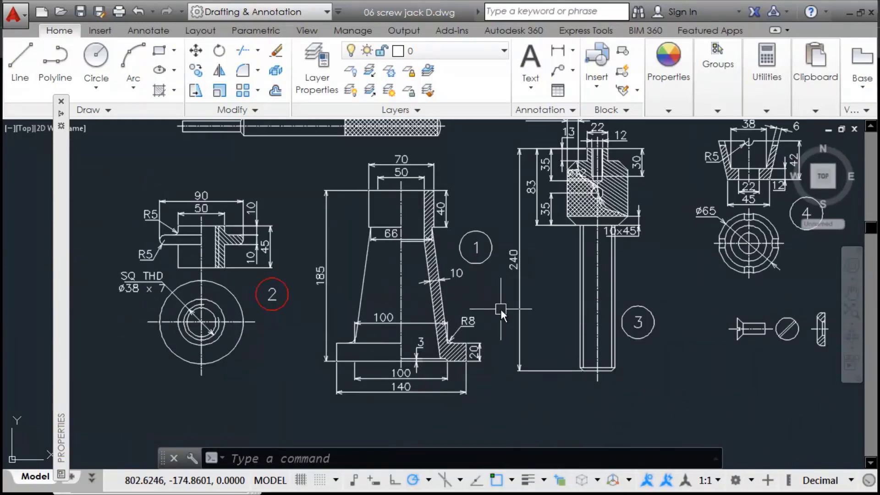
scroll(518, 351, "down", 3)
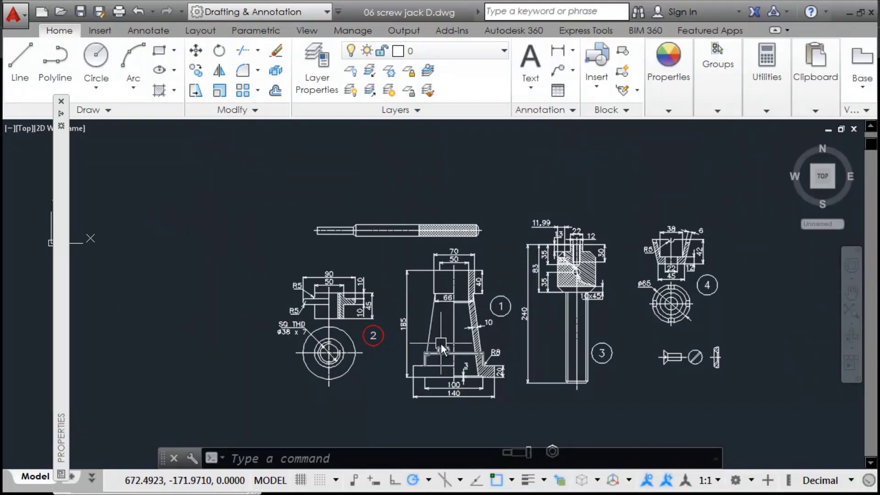
Orbit the drawing into a 3D view, orbit it further with the Full Navigation Wheel, and return to the Top view.
middle_click_drag(475, 353, 509, 248, "shift")
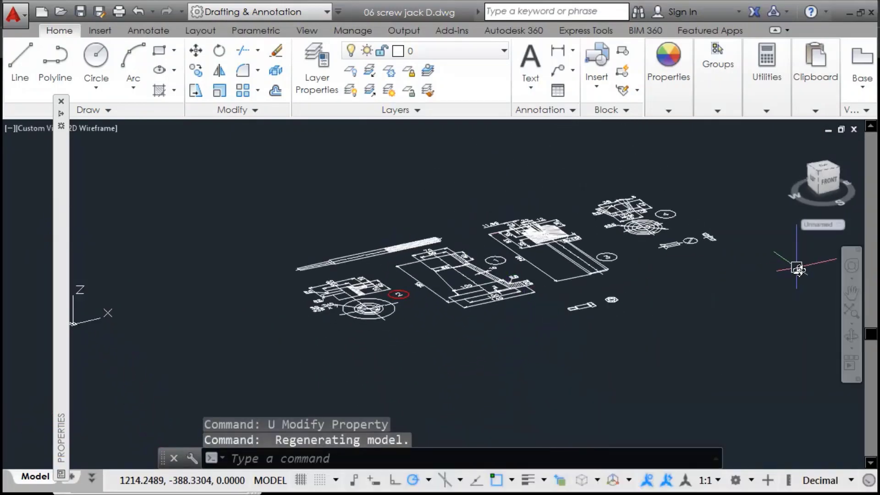
left_click(851, 277)
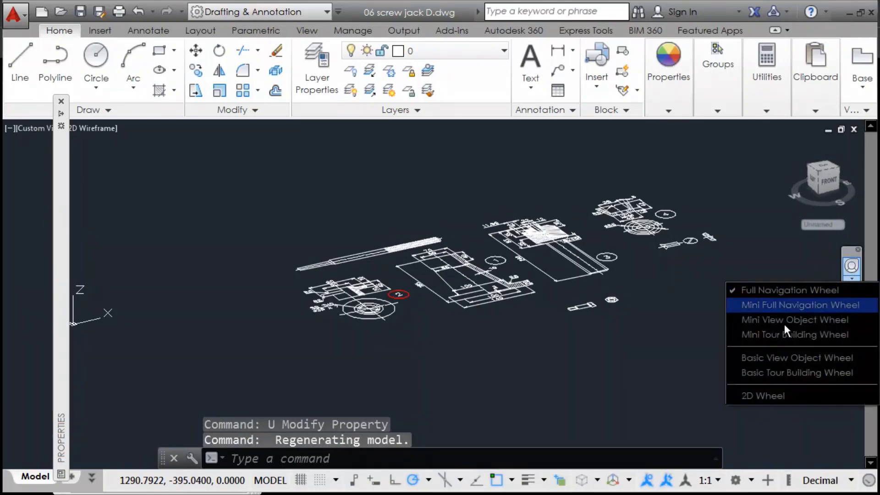
left_click(852, 266)
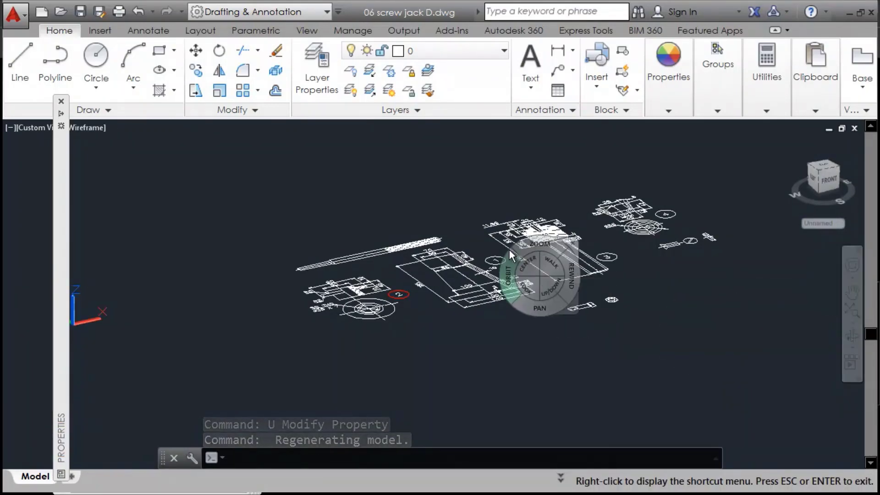
mouse_move(507, 276)
left_mouse_down()
mouse_move(501, 251)
mouse_move(527, 258)
mouse_move(422, 286)
mouse_move(385, 227)
mouse_move(228, 289)
mouse_move(210, 228)
mouse_move(414, 316)
mouse_move(516, 216)
mouse_move(511, 305)
mouse_move(467, 287)
mouse_move(426, 240)
mouse_move(392, 275)
mouse_move(350, 290)
mouse_move(373, 294)
left_mouse_up()
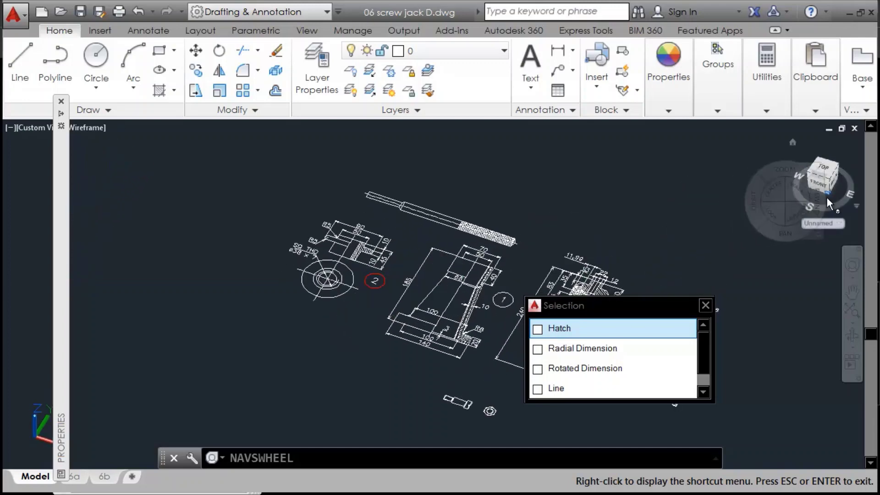
left_click(826, 166)
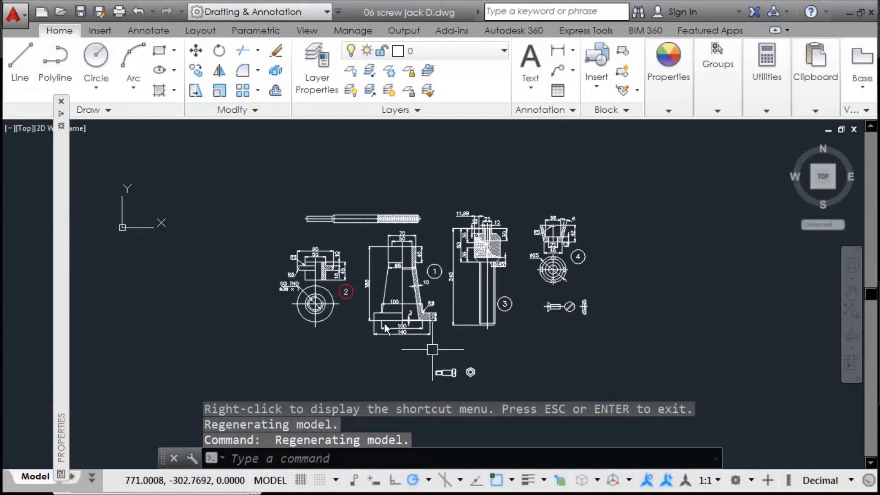
Look over the parts in the drawing area and switch to the TECHNICAL DRAWINGS mind map in the browser.
scroll(381, 302, "up", 2)
middle_click_drag(478, 274, 466, 298)
mouse_move(650, 344)
middle_mouse_down()
mouse_move(703, 331)
mouse_move(699, 242)
middle_mouse_up()
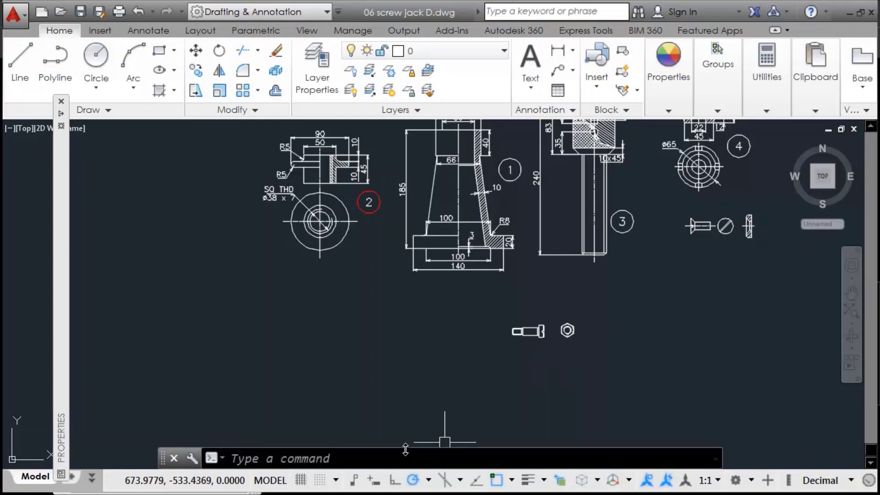
key("alt+Tab")
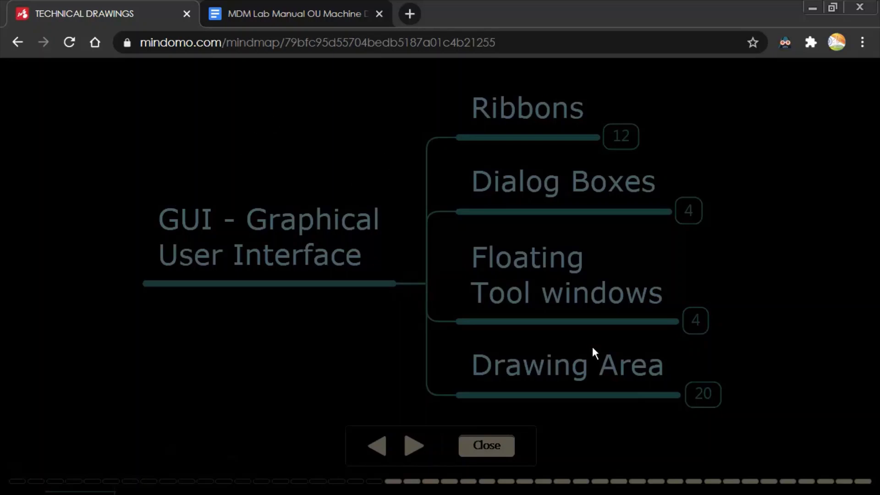
left_click_drag(756, 350, 757, 339)
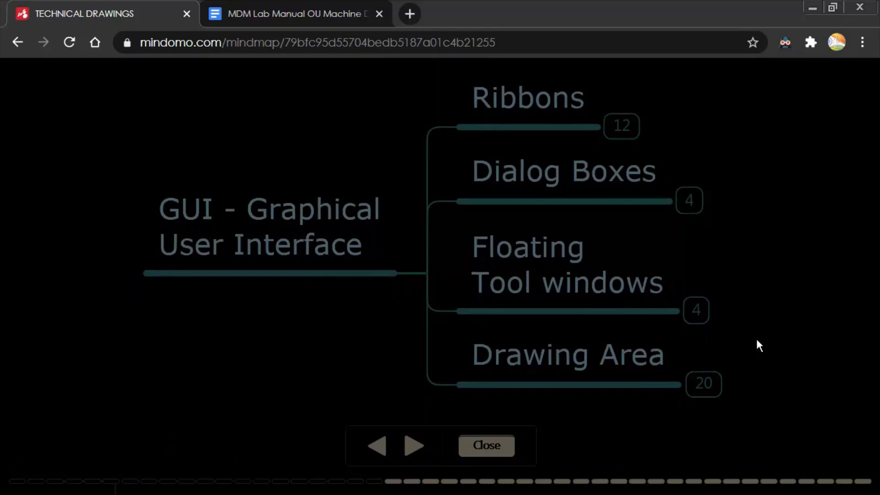